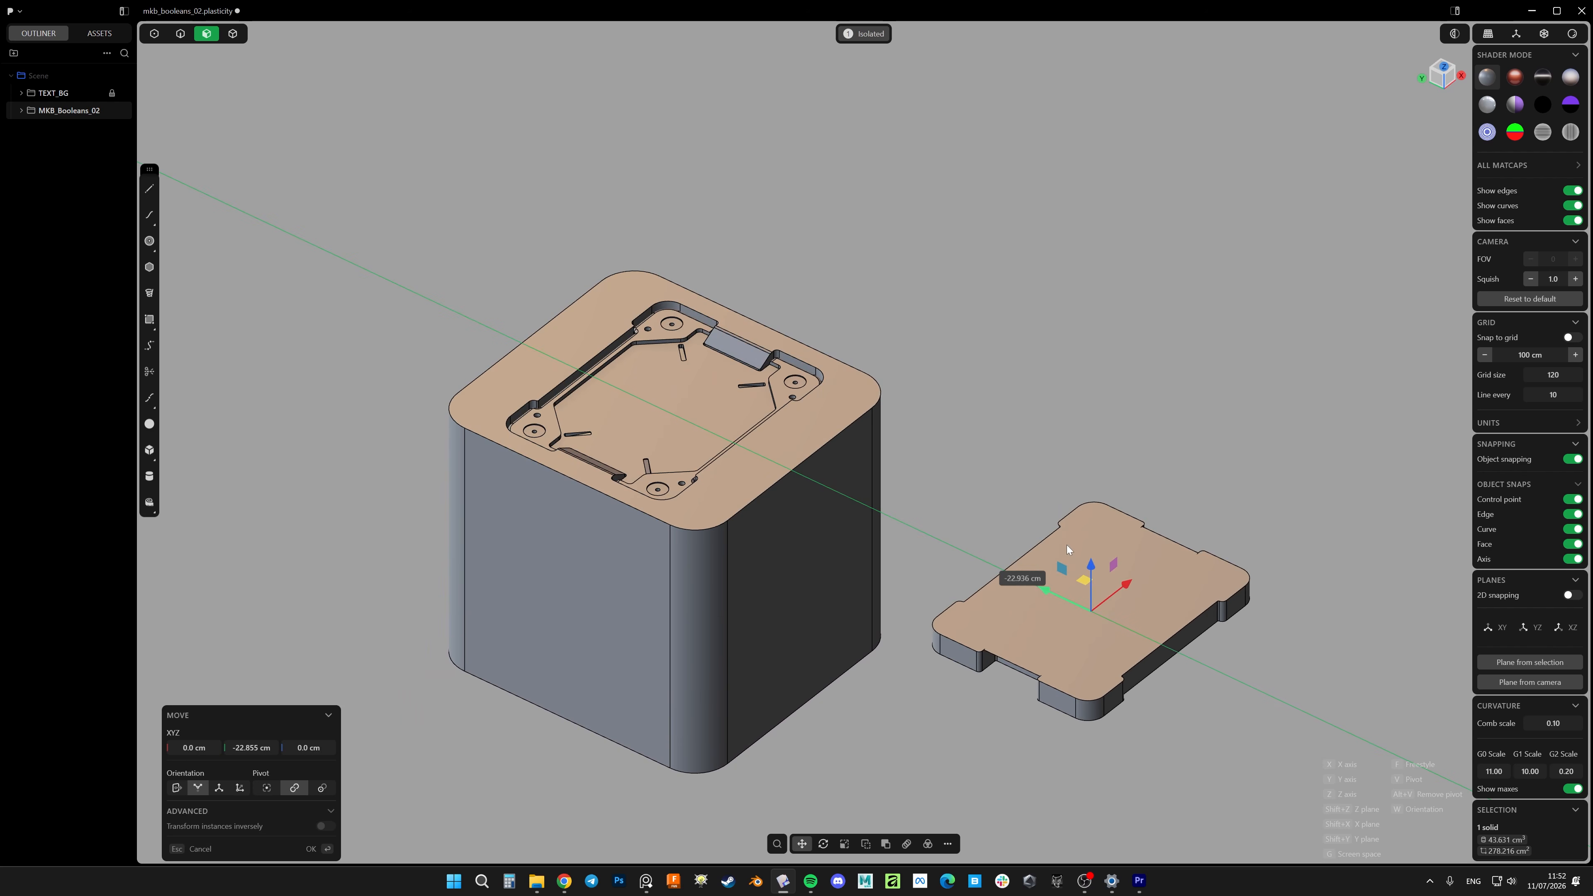
Finish moving the notched plate along Y, and use Copy With Placement to place a copy on the block's flat side
right_click(1072, 548)
middle_click_drag(1113, 595, 1056, 478, "shift")
key("ctrl+shift+c")
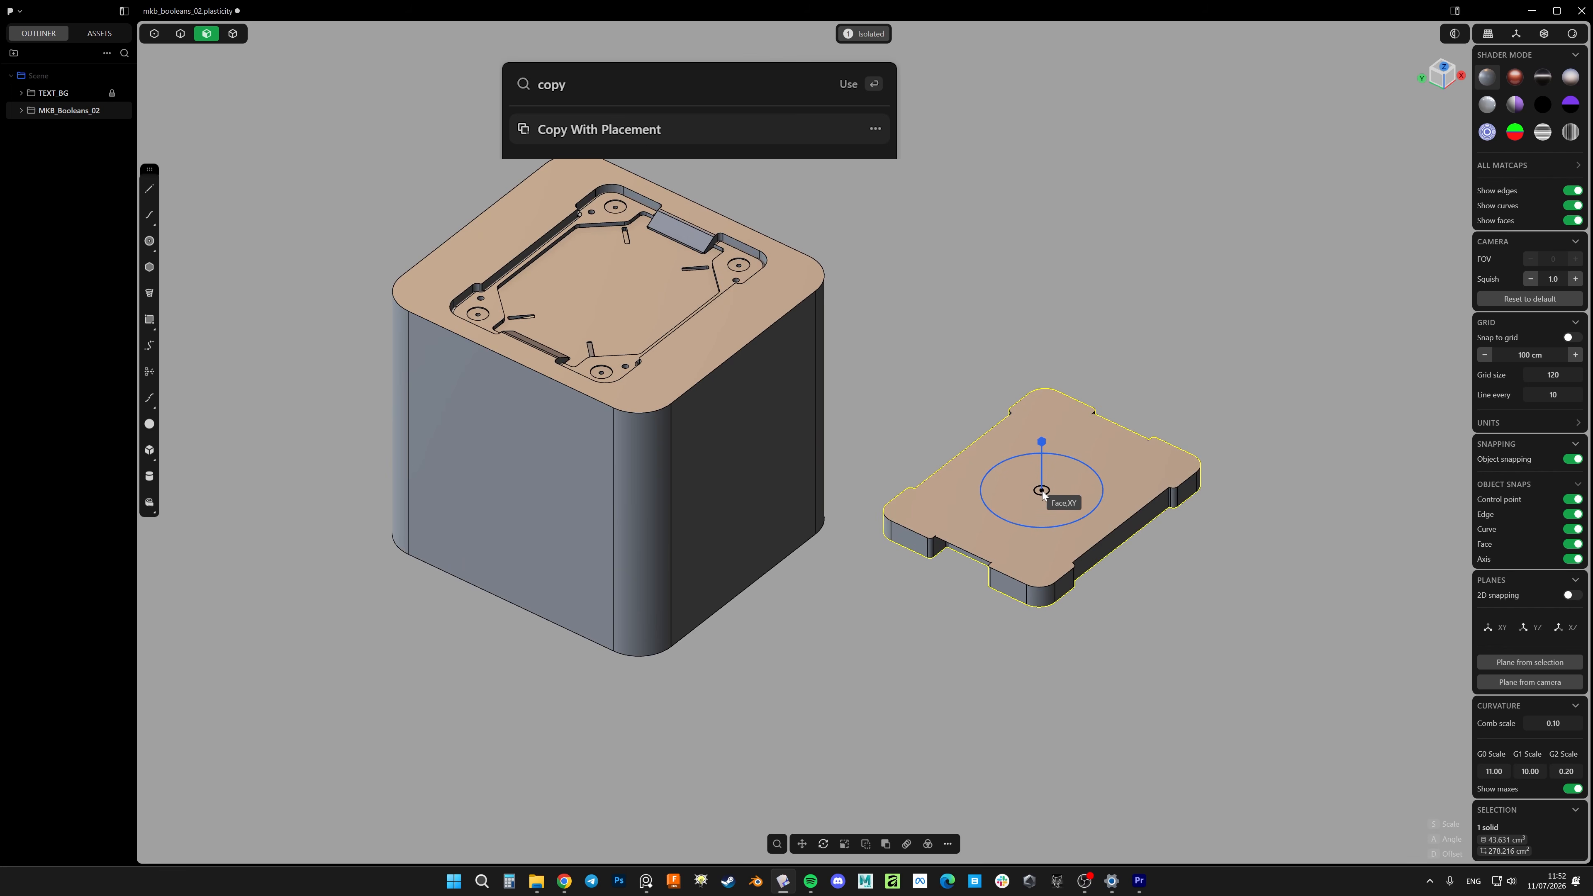
left_click(1048, 489)
middle_click_drag(668, 542, 947, 510, "shift")
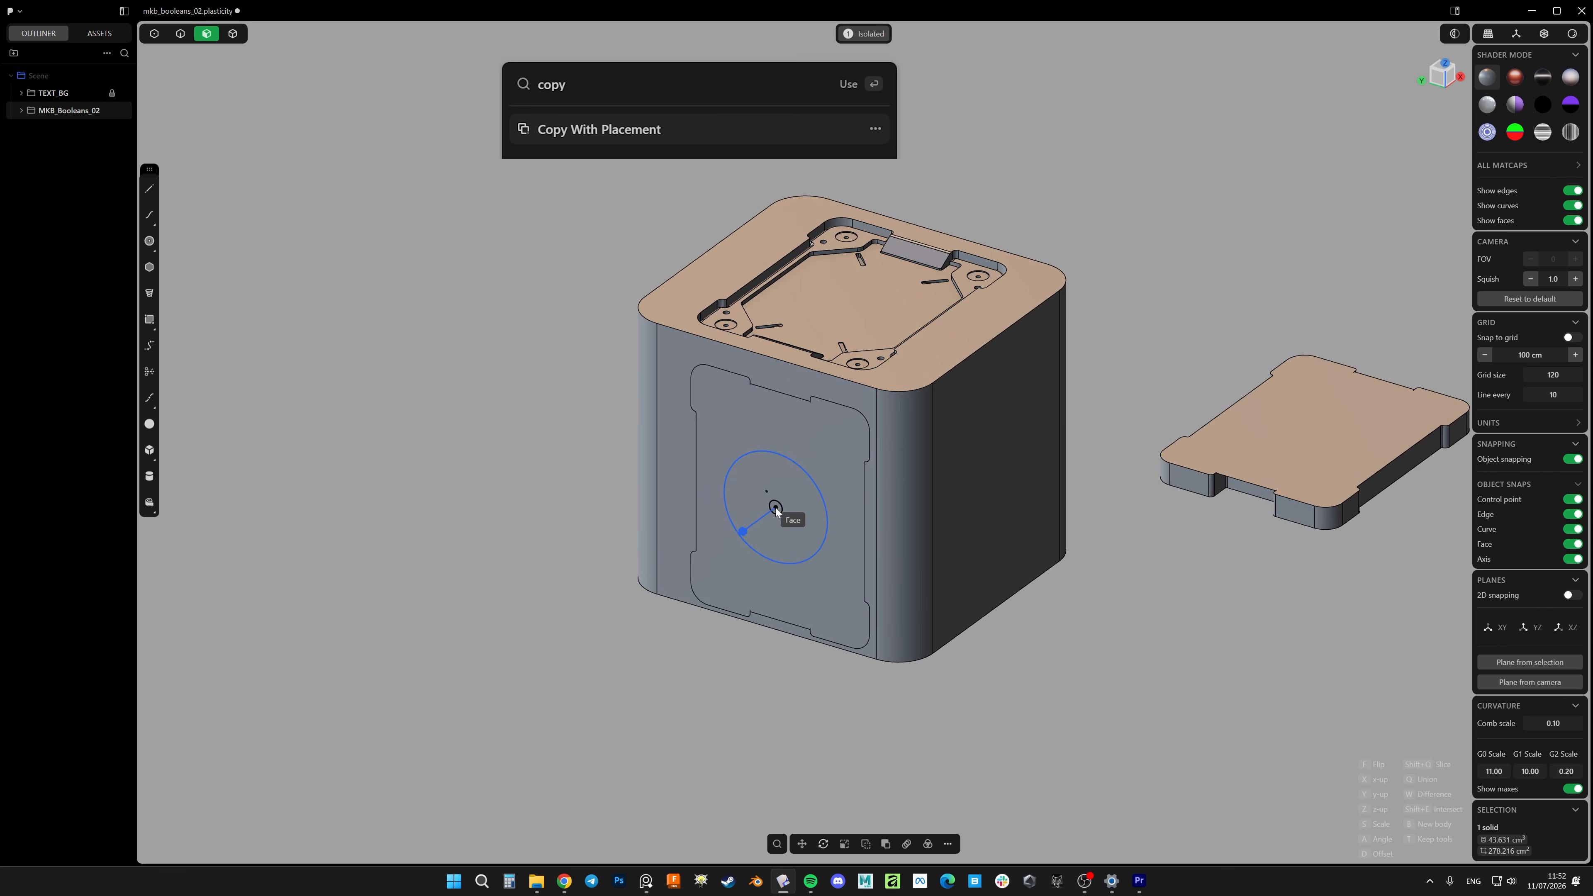
left_click(768, 500)
right_click(920, 447)
Subtract the placed plate from the block with a Boolean difference
left_click(920, 443)
key("q")
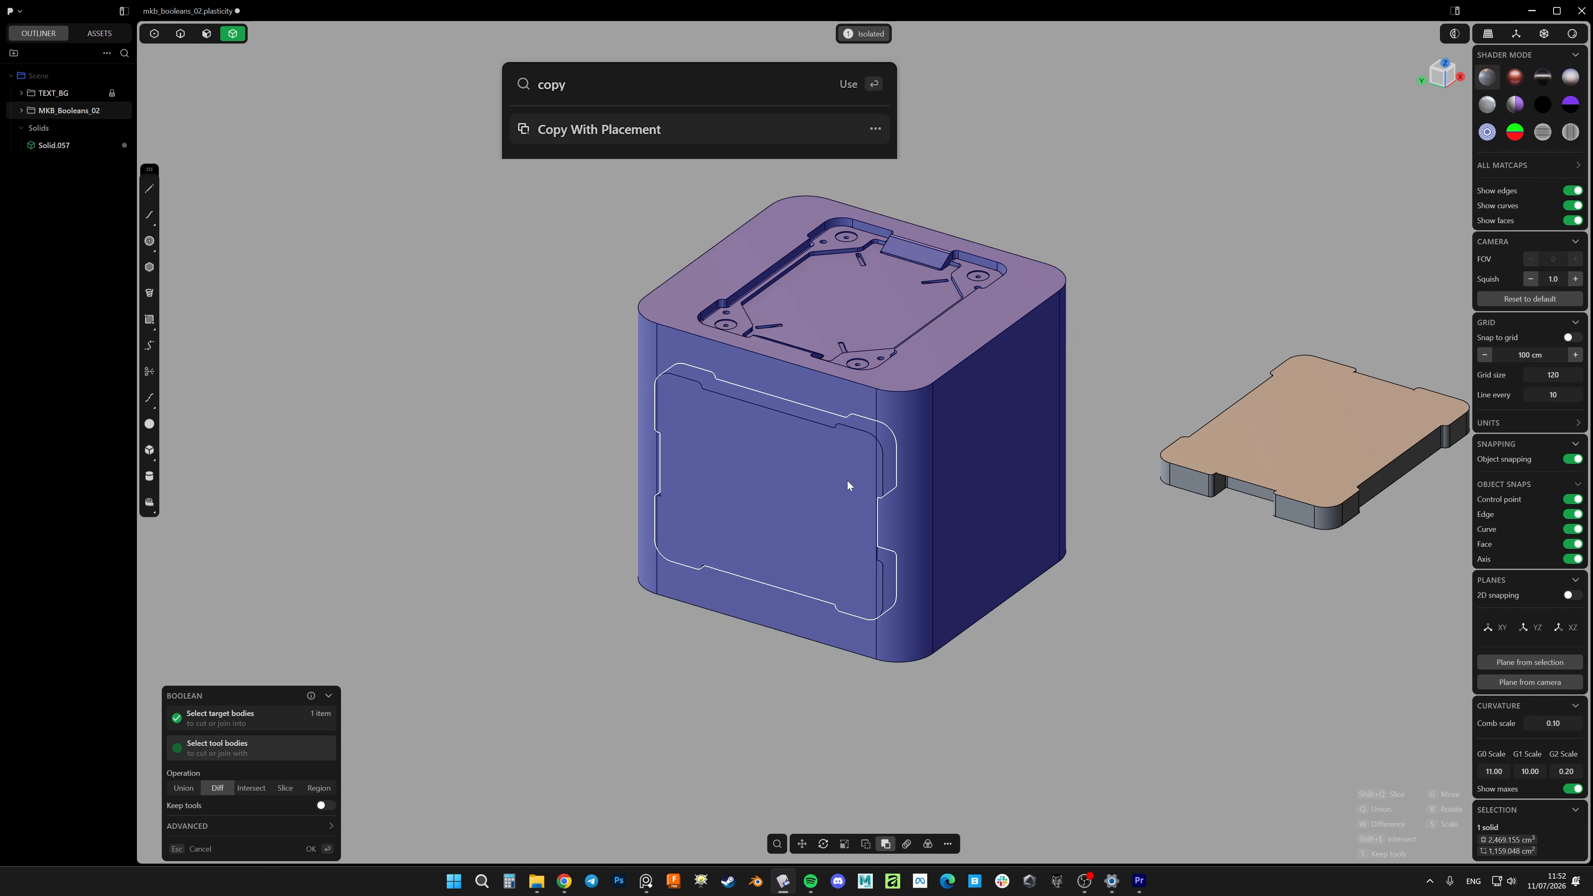
left_click(846, 480)
right_click(1058, 684)
left_click(1058, 685)
middle_click_drag(987, 658, 973, 539)
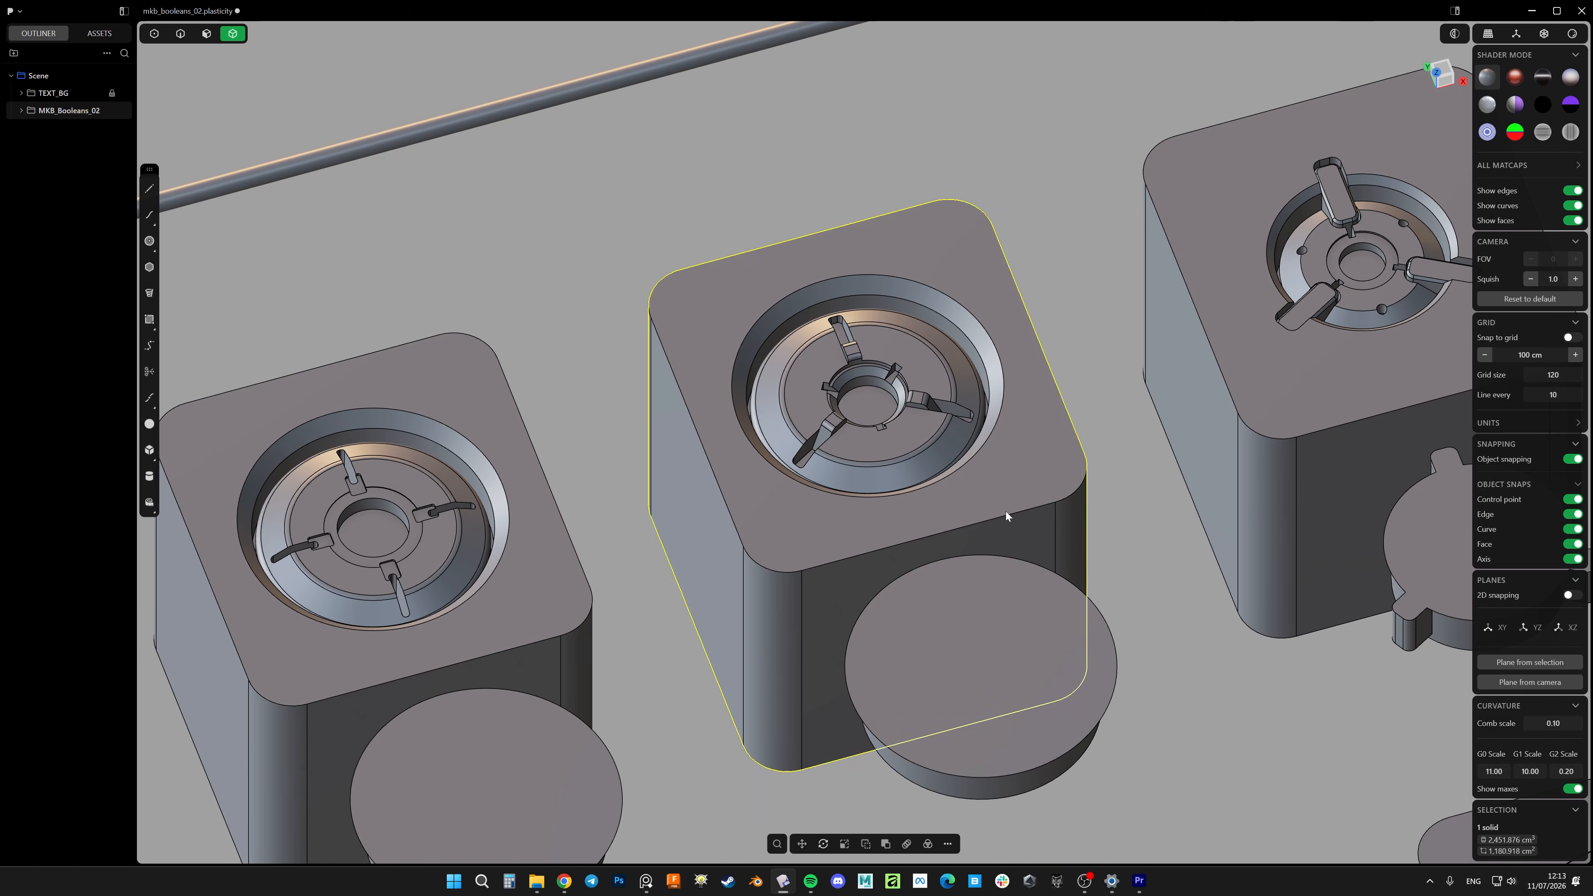
Draw a horizontal line about 12.6 cm long on the block's top face, from the round recess's centre past the outer edge
scroll(1005, 512, "up", 6)
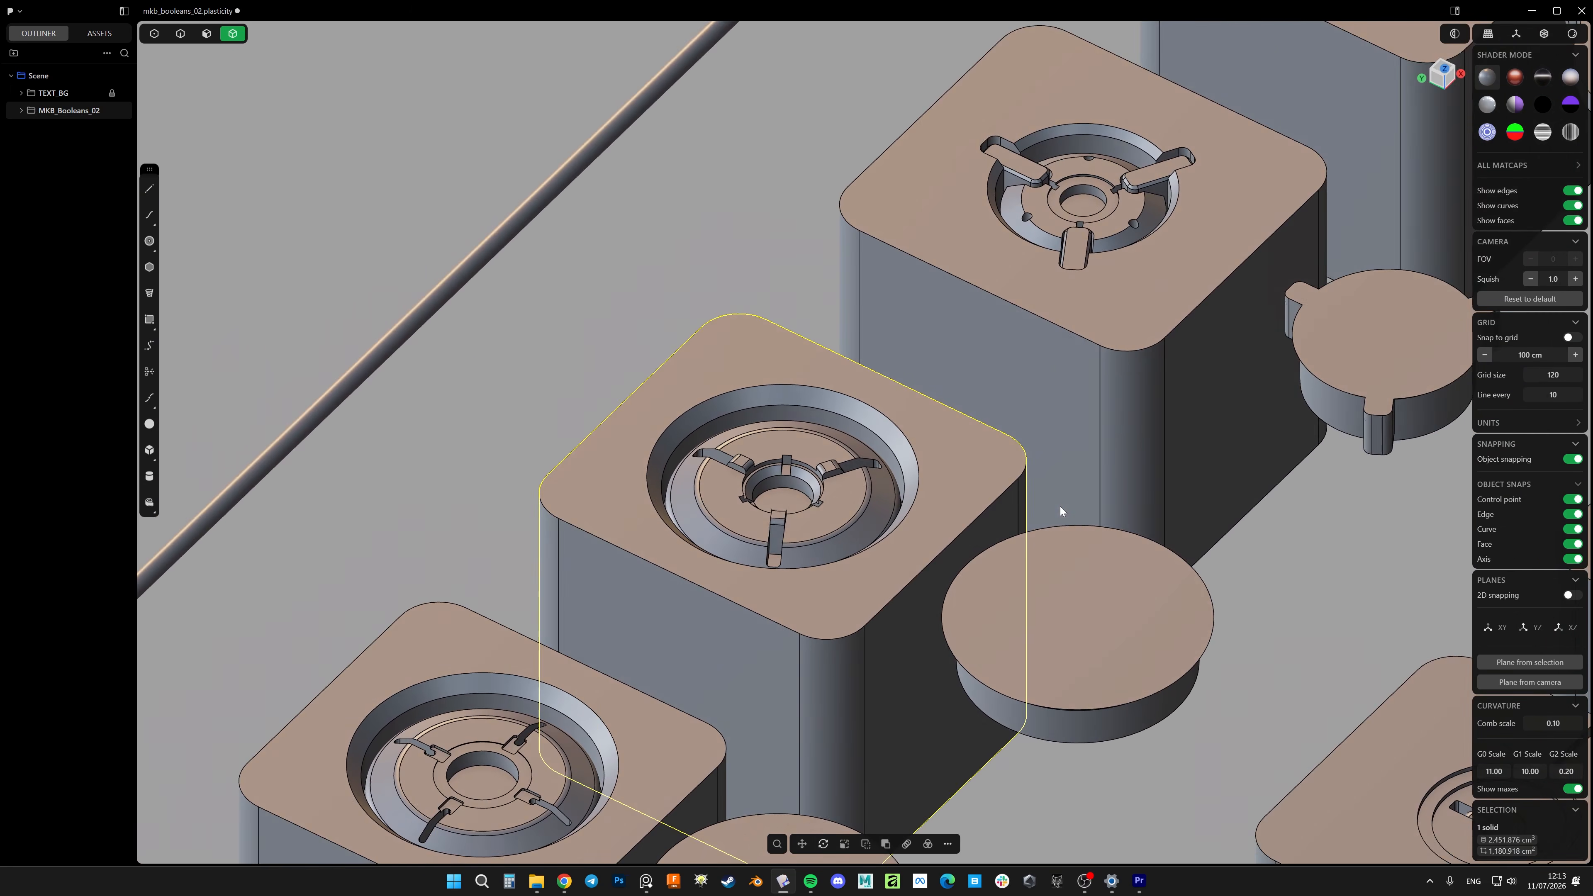
middle_click_drag(1060, 507, 966, 556)
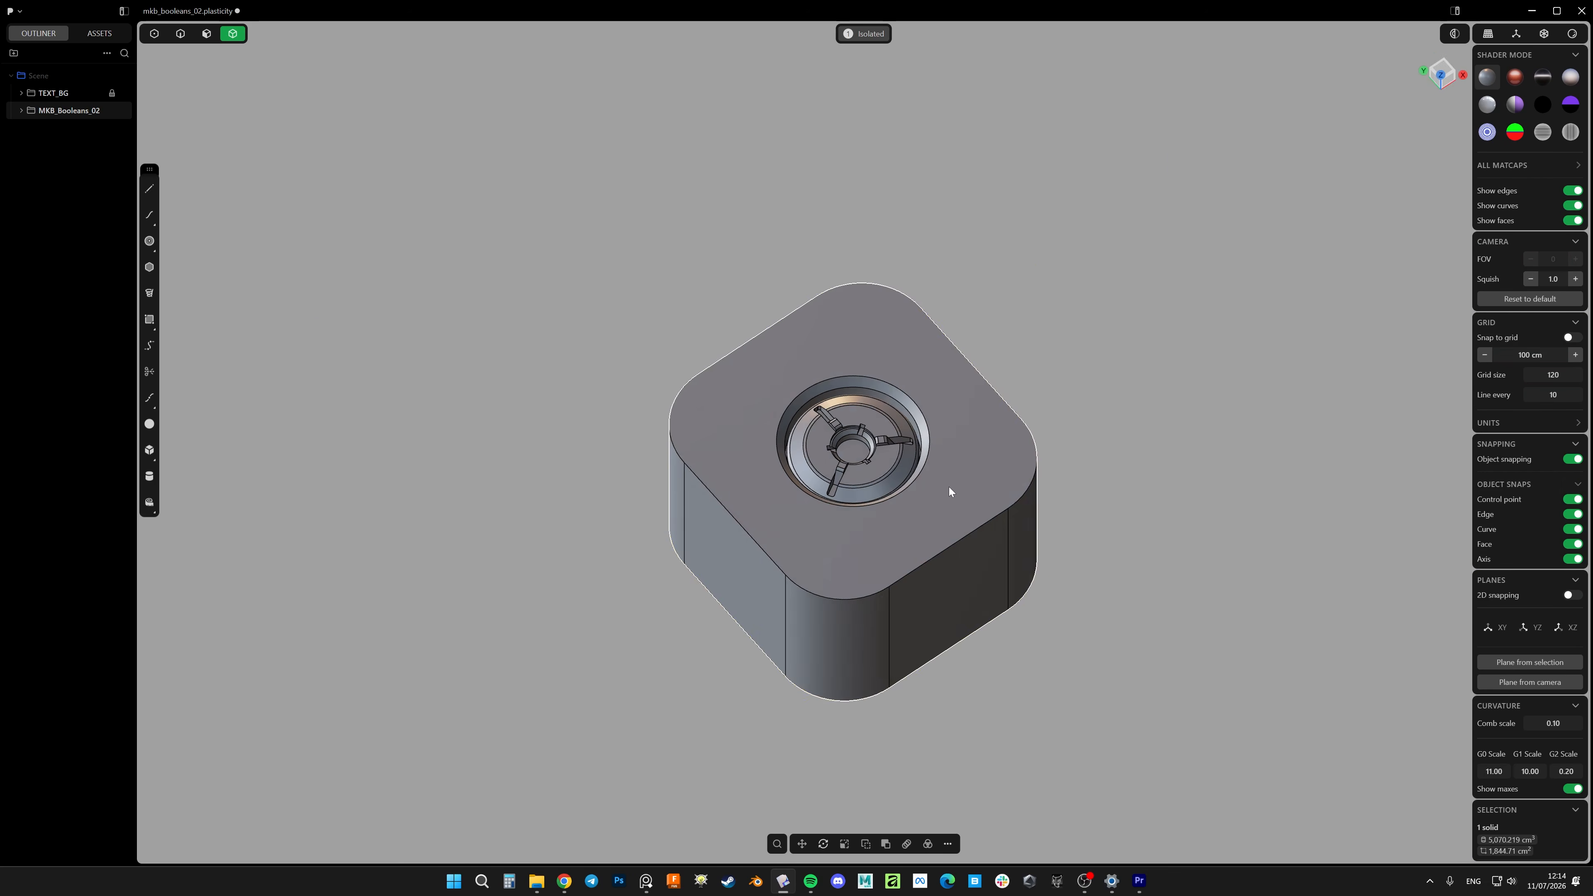
middle_click_drag(949, 487, 812, 507)
key("3")
left_click(974, 385)
key("space")
key("shift+a")
left_click(863, 442)
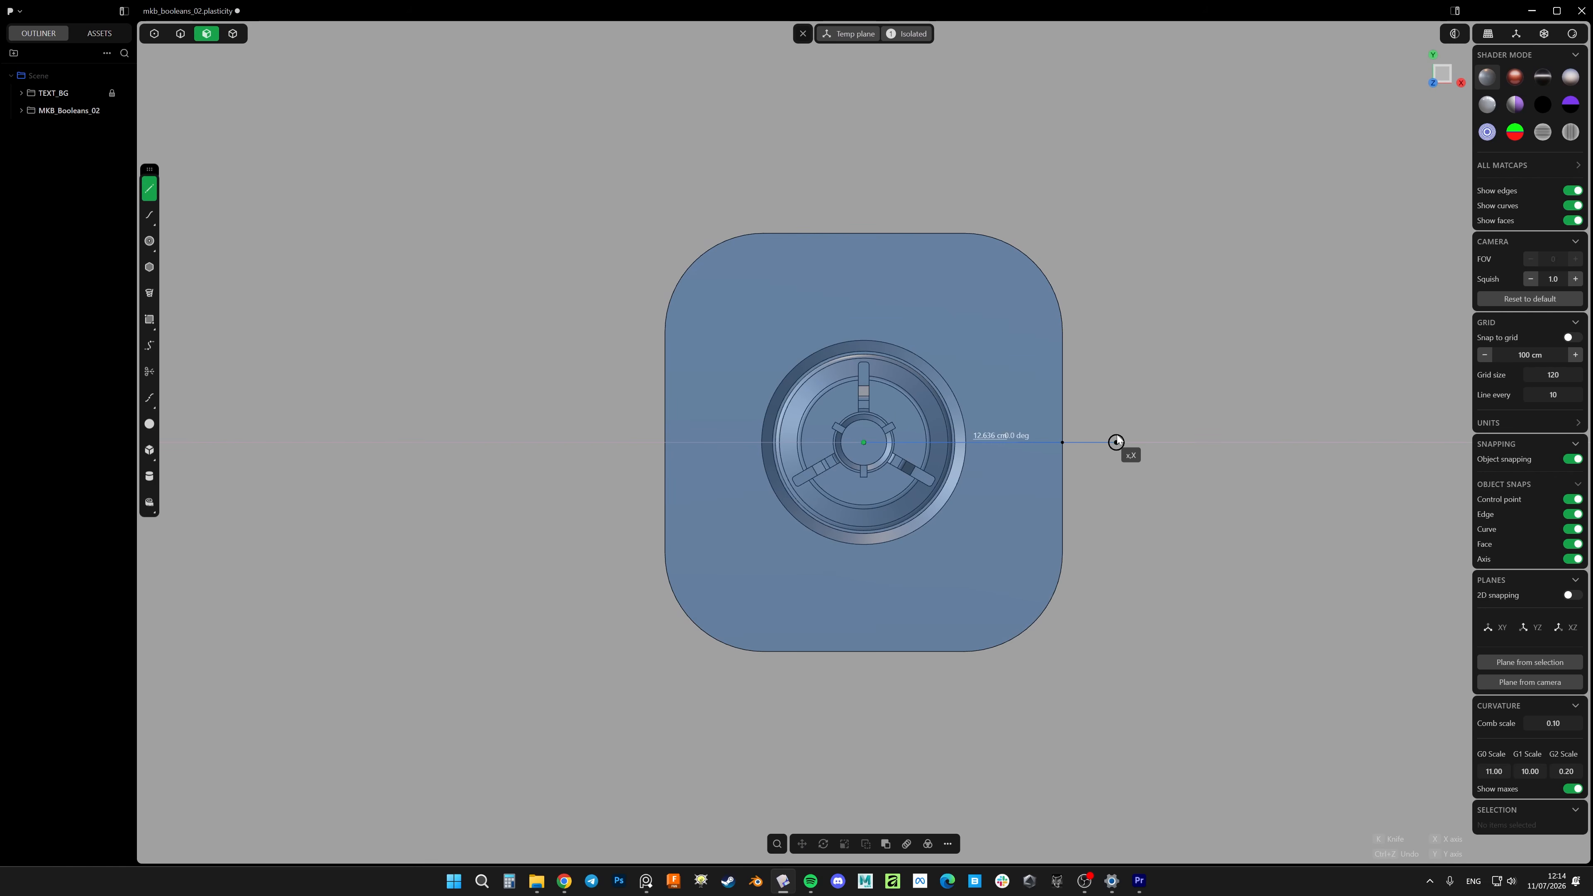
left_click(1116, 442)
Cut the block along the line through the recess's centre and delete the upper half
key("4")
left_click(1017, 417)
key("c")
left_click(1022, 442)
right_click(1021, 442)
key("x")
key("2")
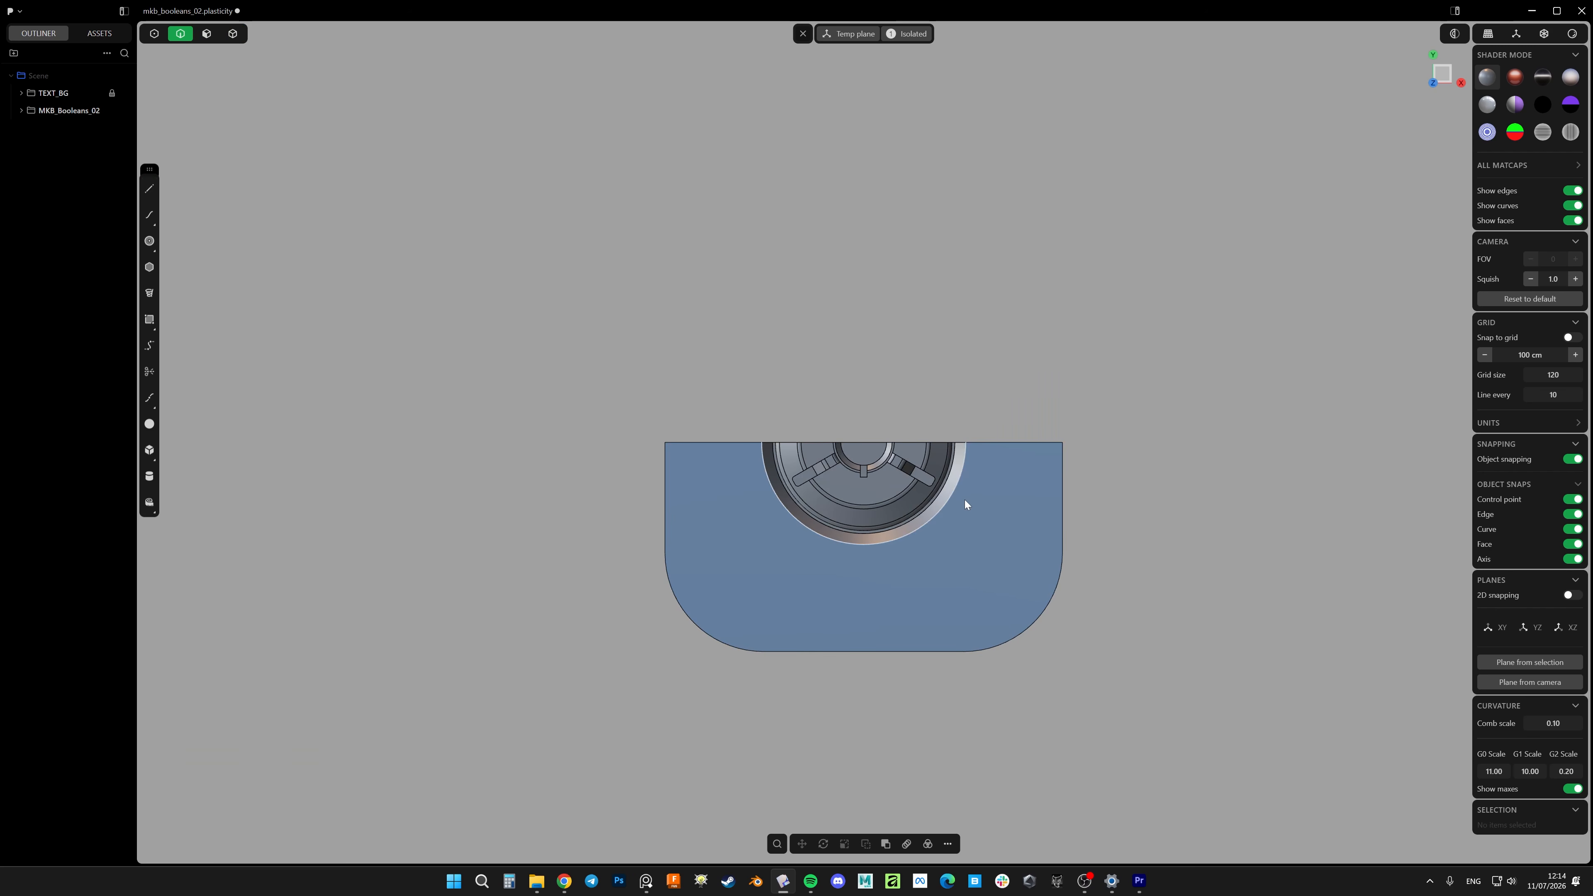
Extrude the half block's cut face outward by about 8.4 cm
key("3")
left_click(950, 498)
middle_click_drag(953, 499, 956, 479)
key("4")
key("3")
left_click(979, 417)
key("e")
left_click_drag(981, 335, 1007, 179)
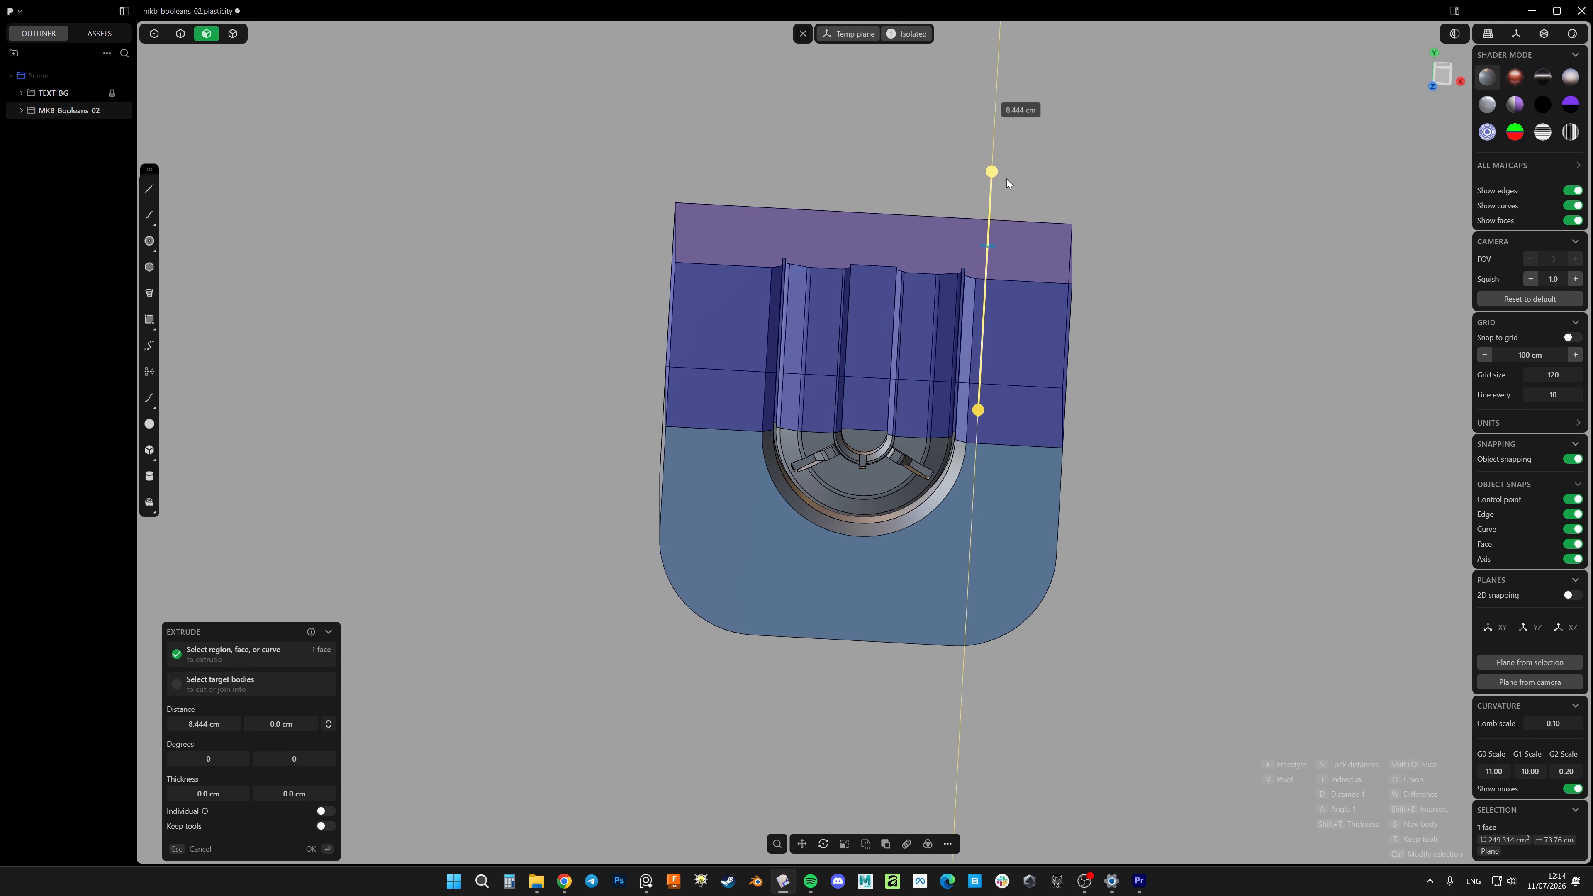
right_click(1003, 164)
Mirror the extended half block across its flat end face to form a complete block with an oblong recess
key("4")
left_click(962, 296)
scroll(962, 356, "down", 4)
middle_click_drag(962, 357, 646, 342)
key("alt+x")
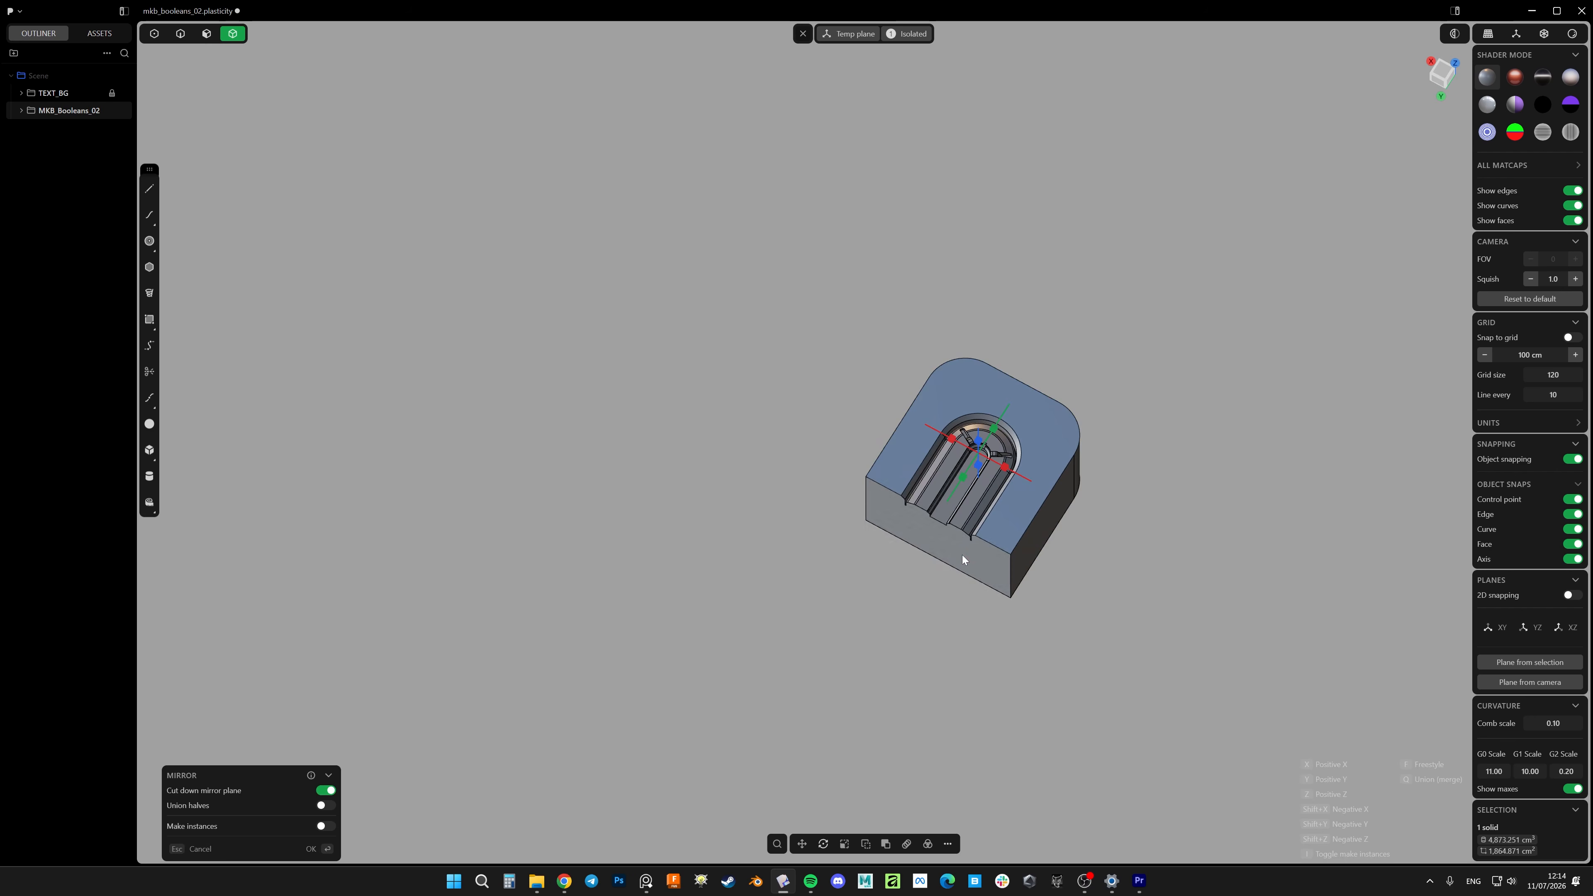
left_click(966, 552)
middle_click_drag(1034, 482, 904, 500)
key("Escape")
Duplicate the oblong recess's faces as a separate cutter body and move the copy beside the block
middle_click_drag(1037, 484, 1041, 468)
key("3")
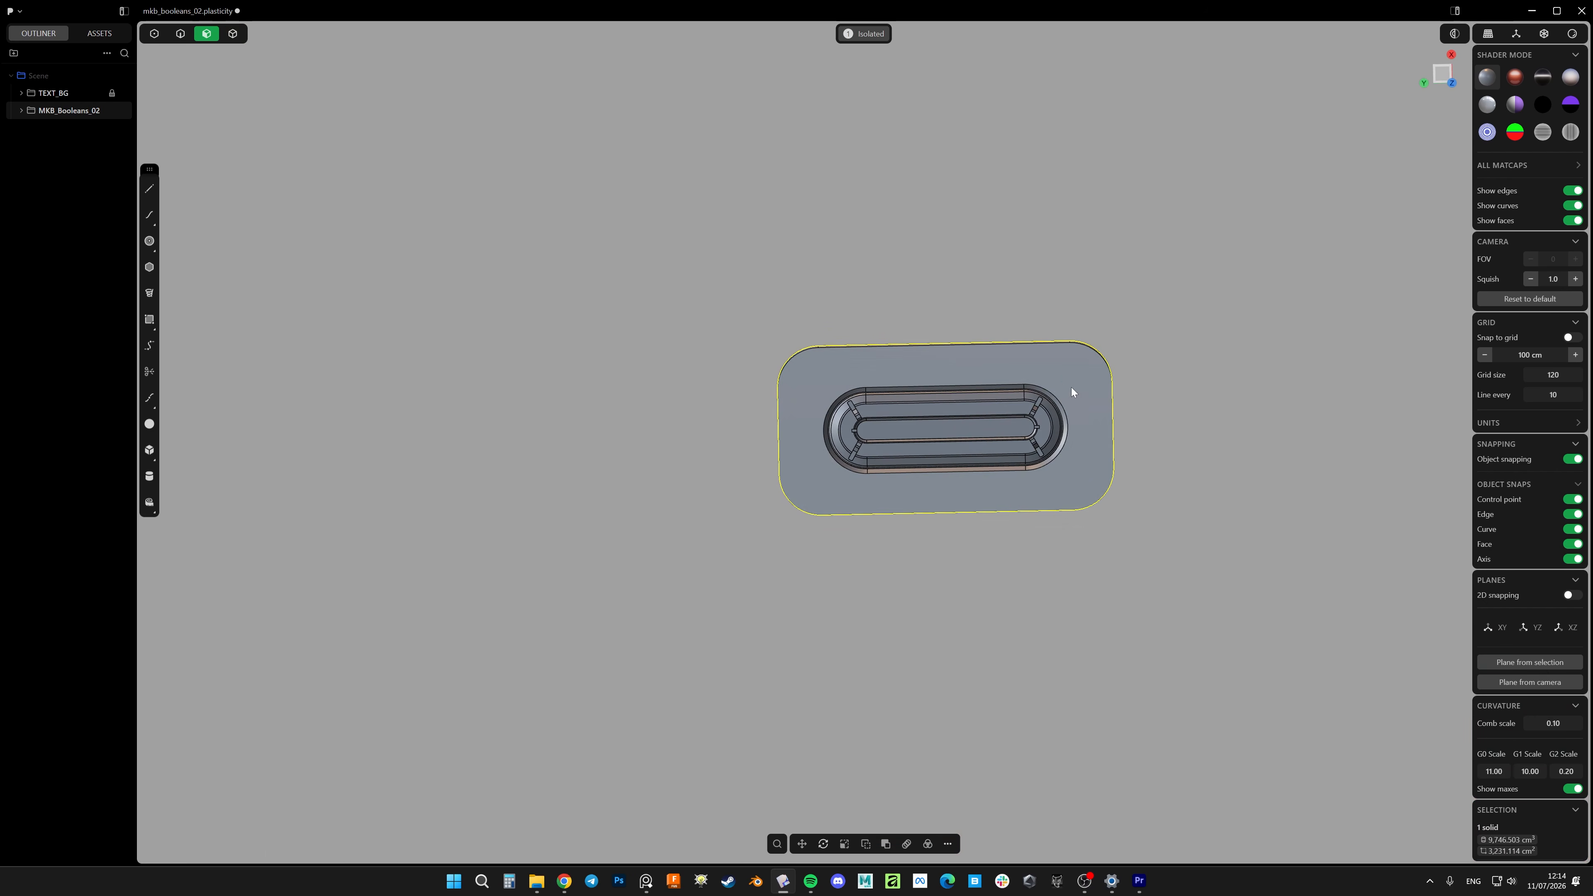
key("ctrl+a")
left_click_drag(814, 321, 729, 588, "ctrl")
key("shift+d")
scroll(1037, 478, "down", 3)
middle_click_drag(1043, 467, 1026, 482)
left_click_drag(1032, 441, 948, 584)
right_click(918, 655)
Place a copy of the oblong cutter on the centre of the block's long side, turned lengthwise and scaled down
scroll(918, 655, "up", 5)
key("p")
left_click(979, 574)
middle_click_drag(1060, 599, 1073, 563)
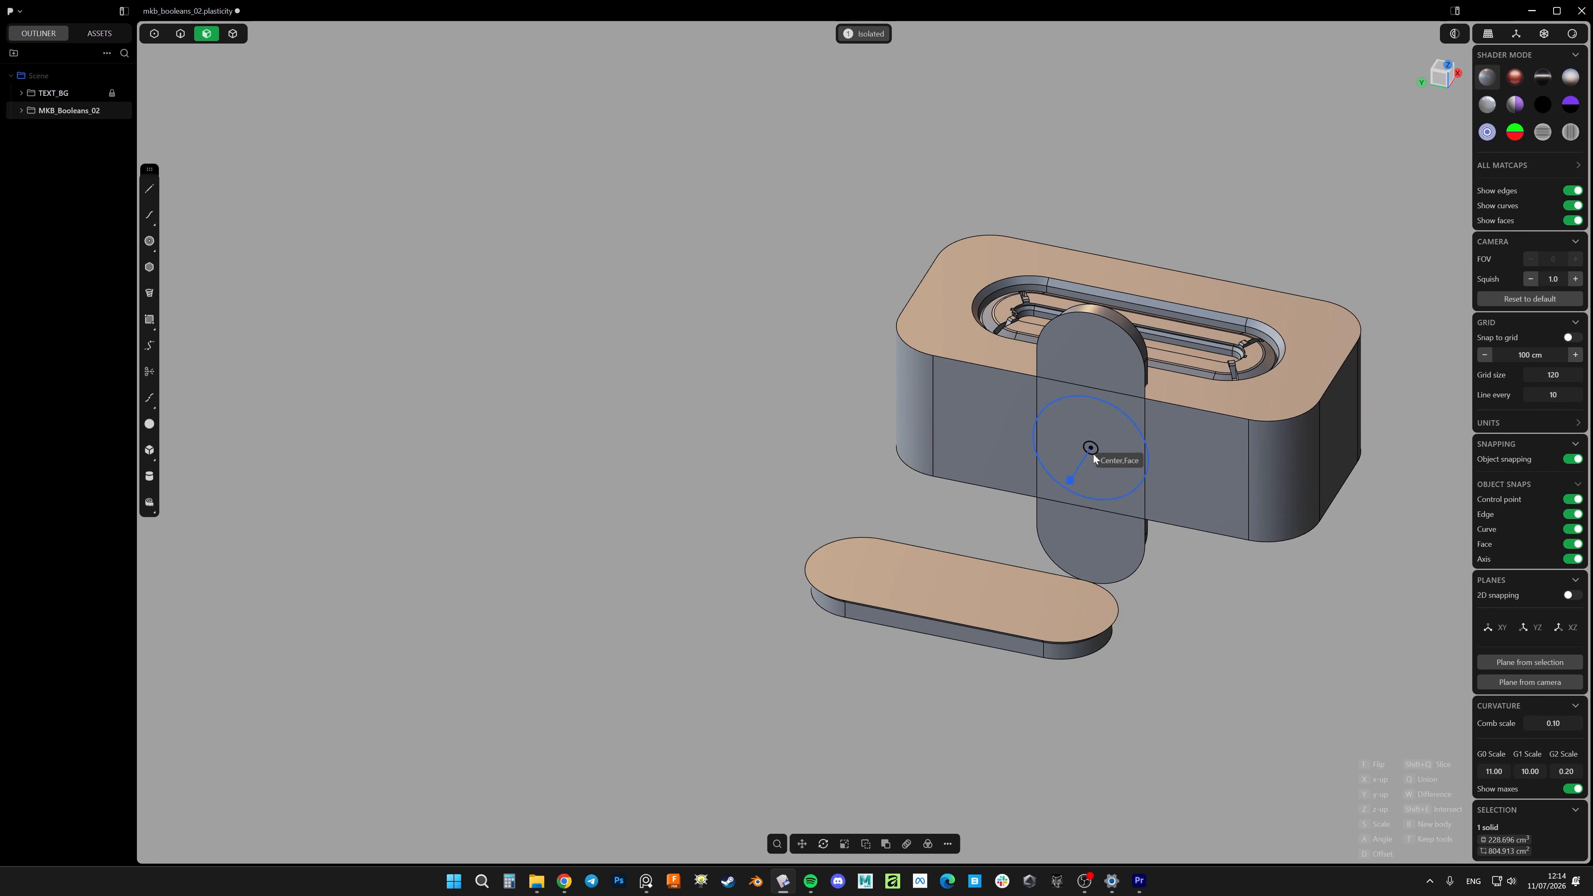
left_click(1090, 449)
left_click_drag(1113, 404, 1081, 462, "ctrl")
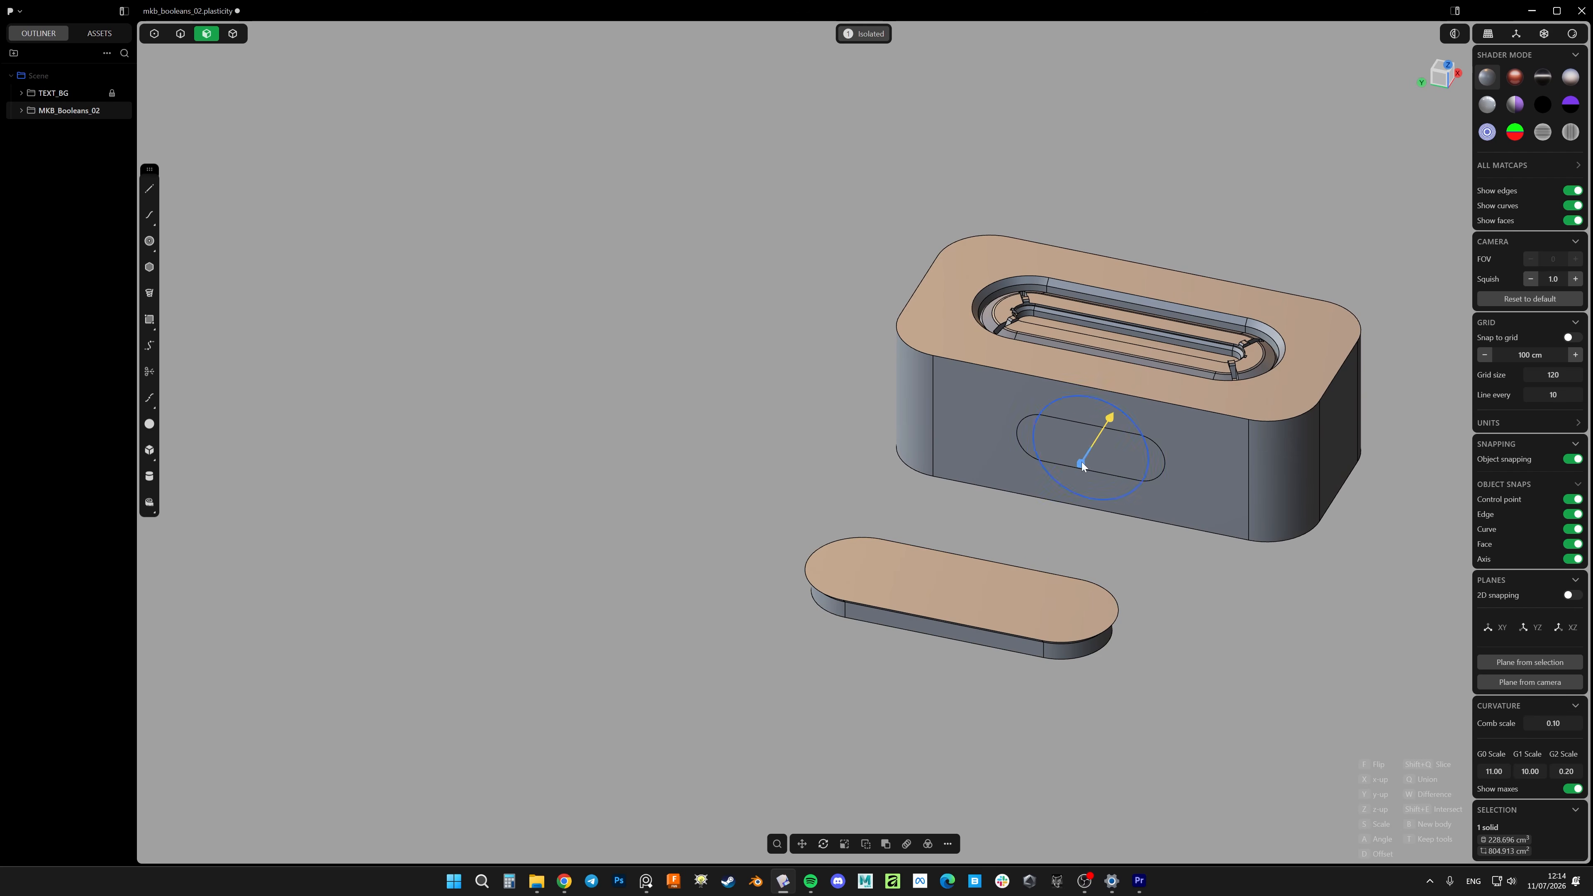
right_click(1081, 462)
Subtract the placed oblong cutter from the block's side with a Boolean
key("4")
left_click(1174, 470)
key("q")
left_click(1143, 464)
key("Return")
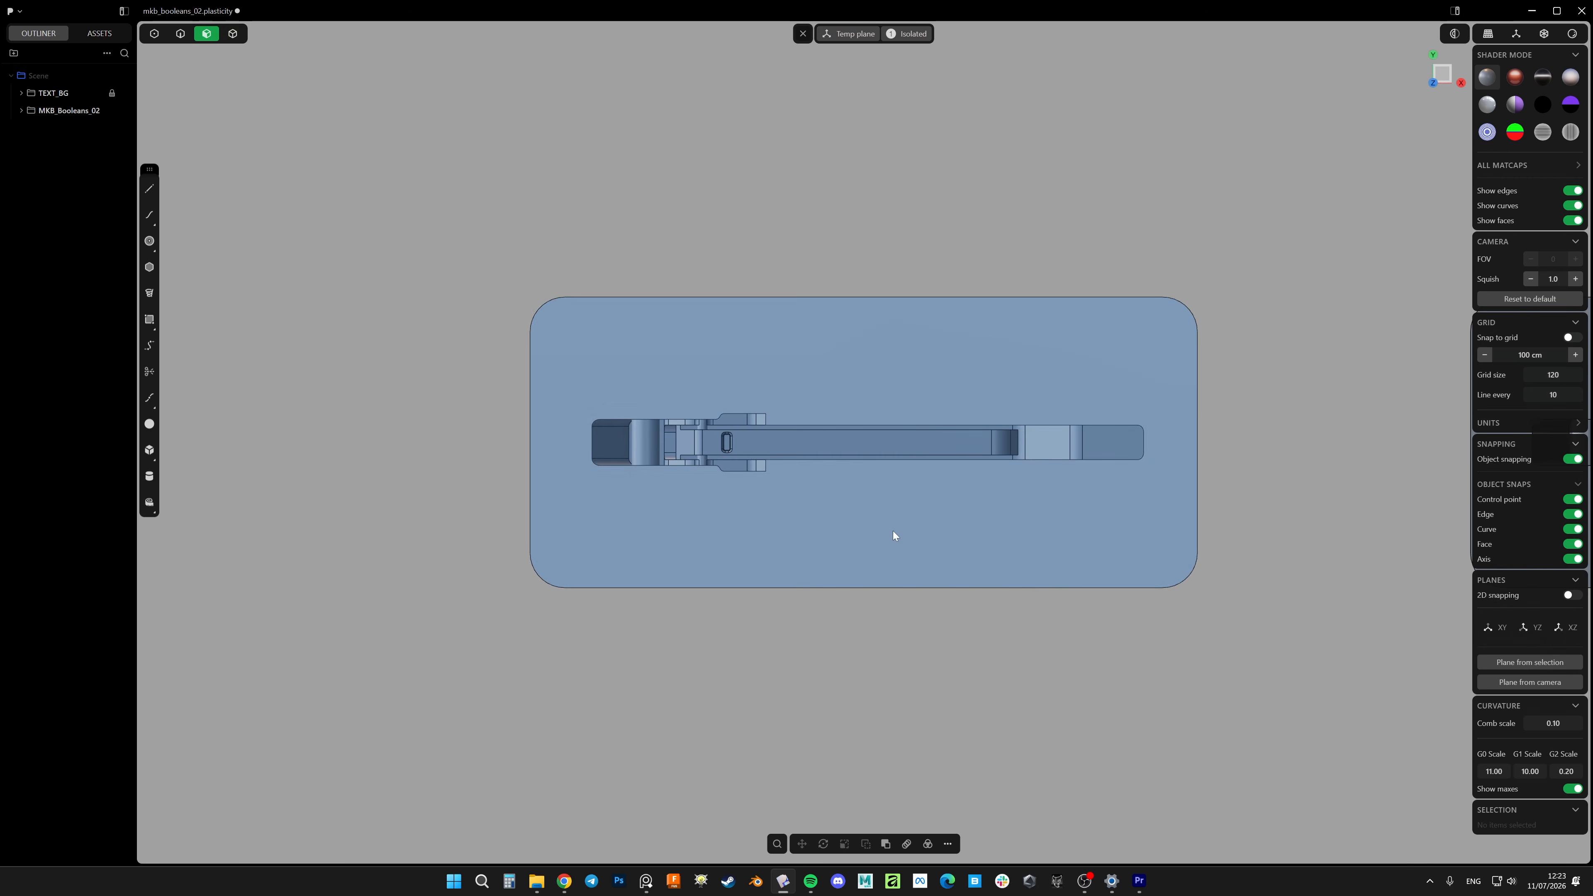
Move the half block with the narrow latch recess along the X axis, away from the original block
key("4")
left_click(950, 501)
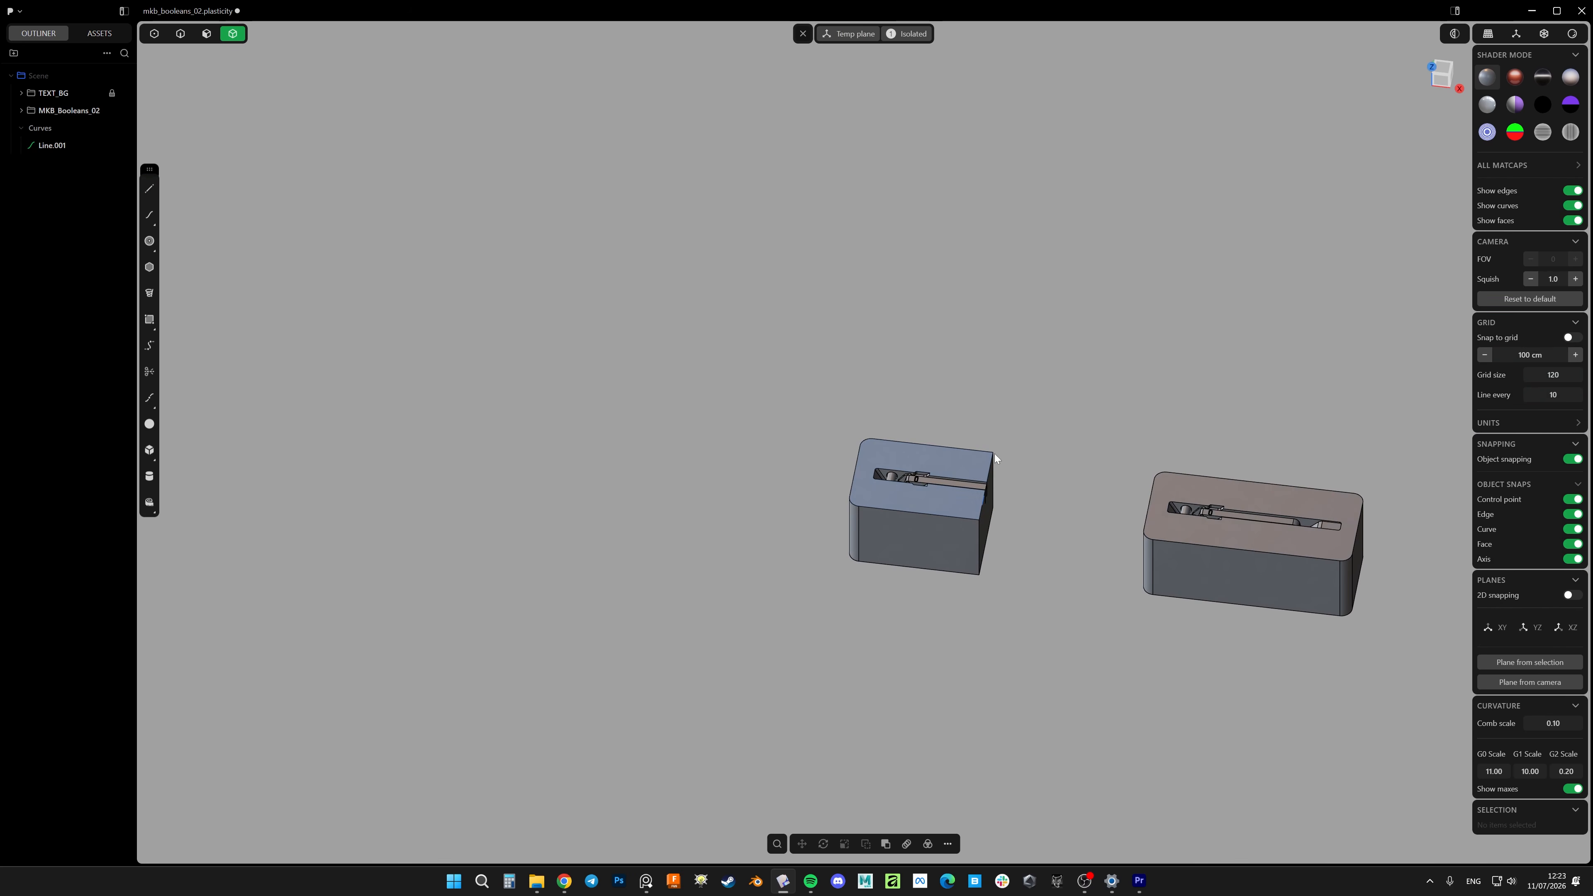
left_click(978, 470)
key("g")
key("x")
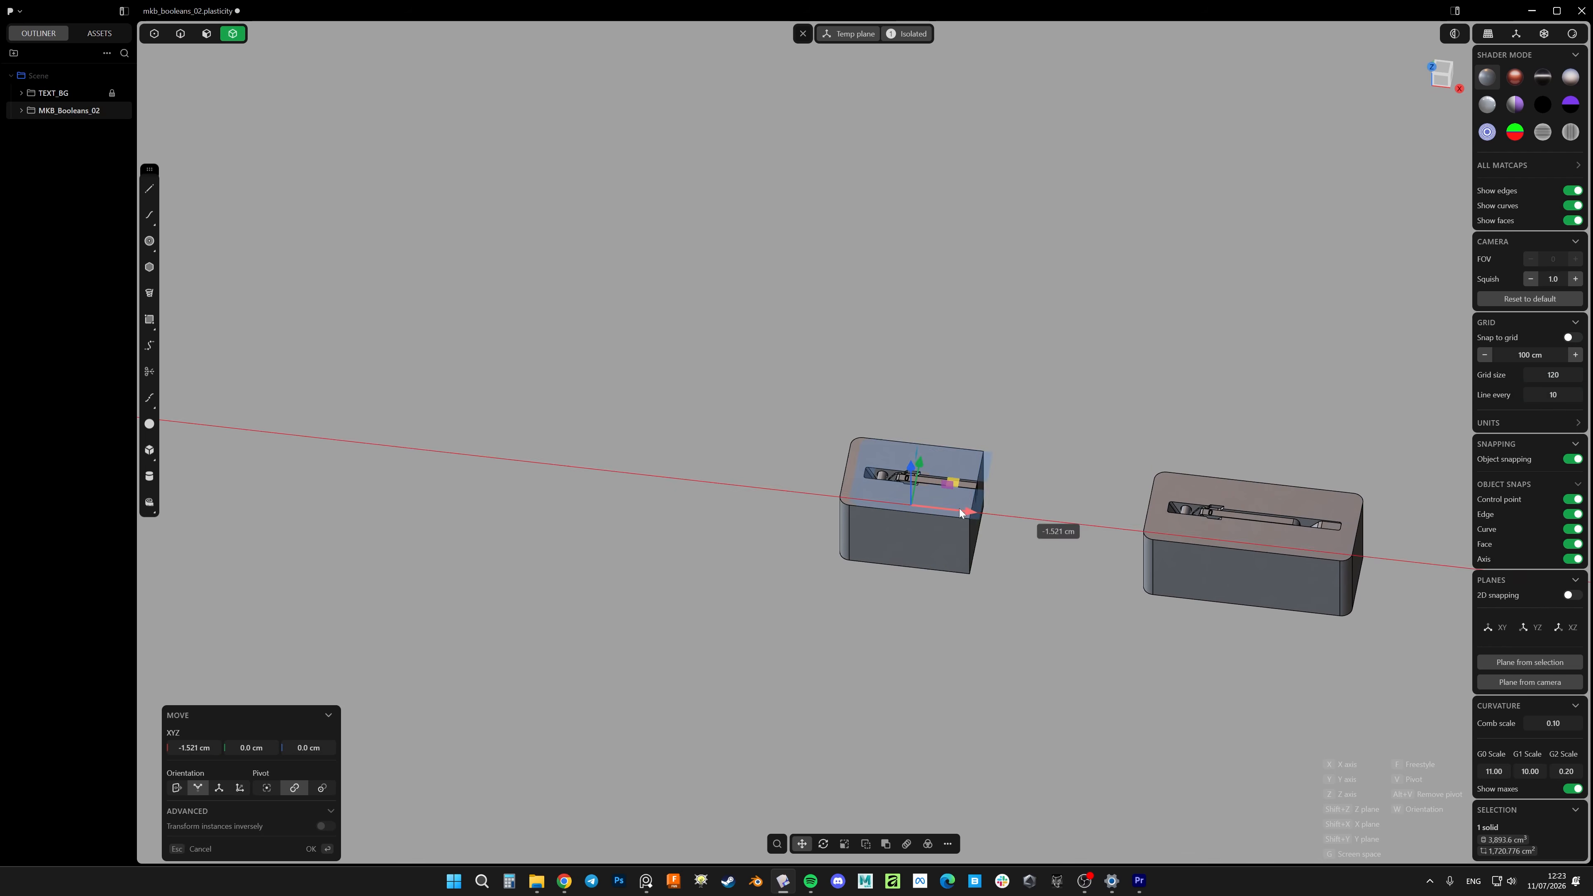
Push the latch block's cut end face outward by about 16.7 cm
left_click_drag(831, 507, 935, 518)
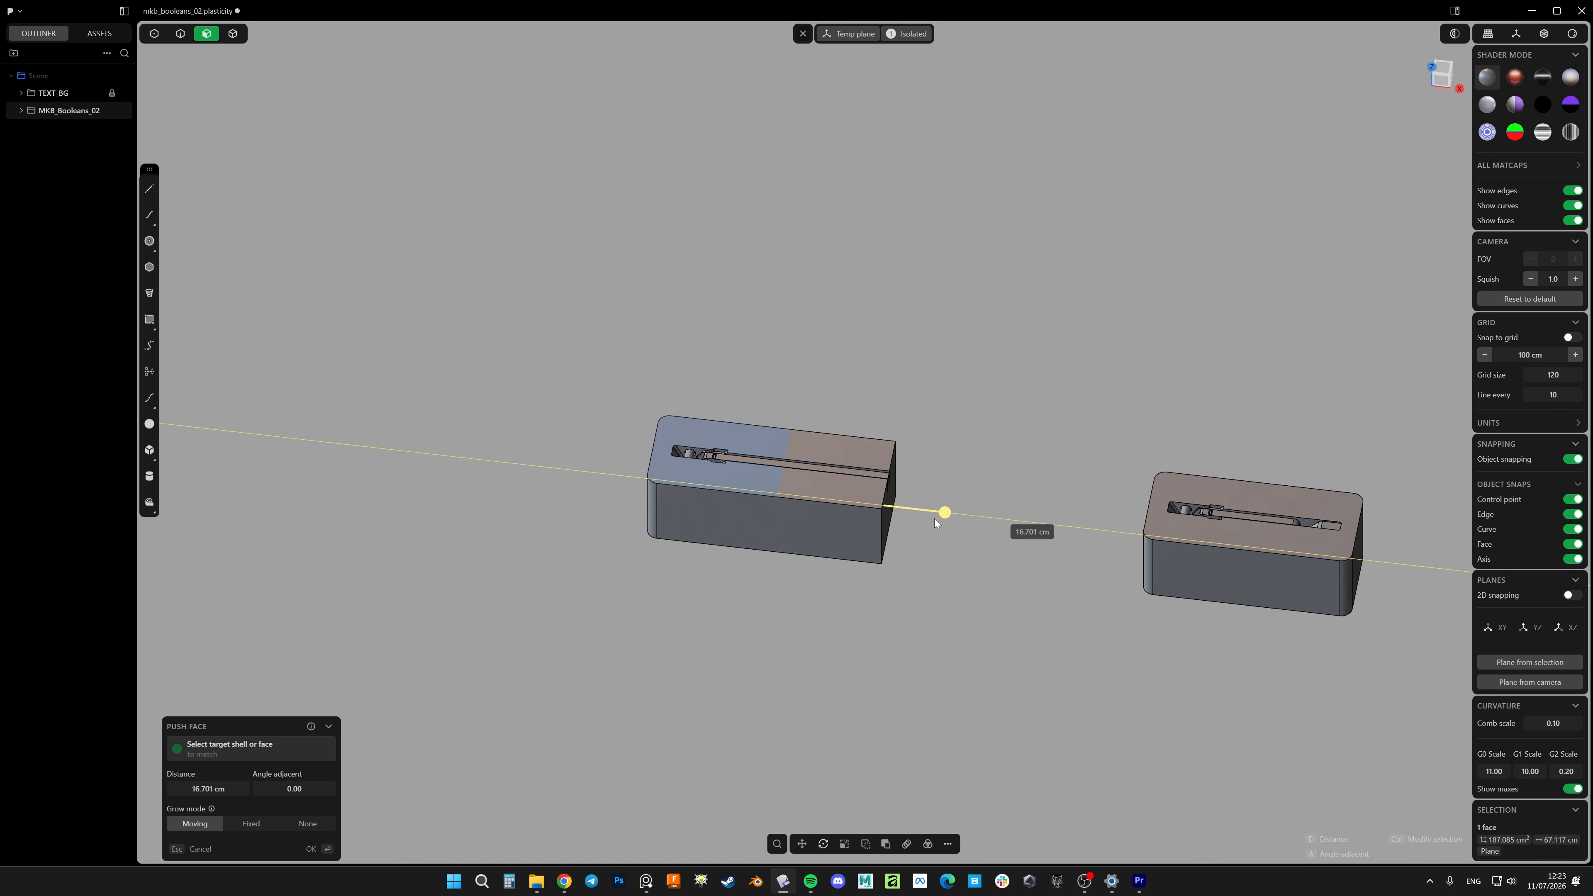
left_click(889, 512)
middle_click_drag(890, 511, 942, 337)
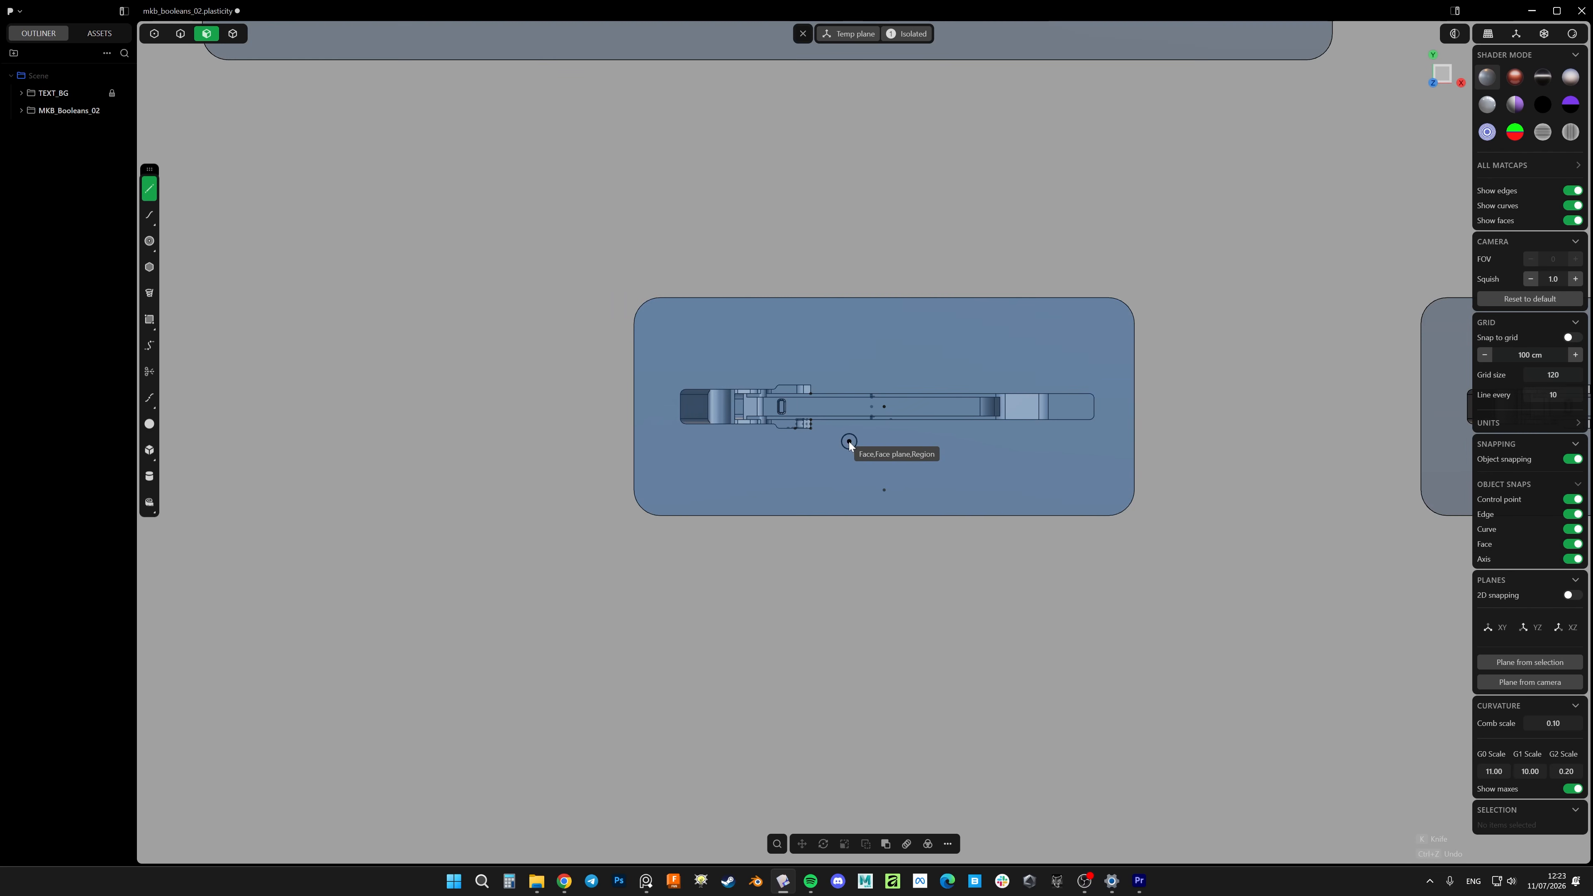
Draw a guide line on the latch block's top face, starting beside the narrow recess
scroll(848, 442, "up", 3)
left_click(861, 463)
key("alt+x")
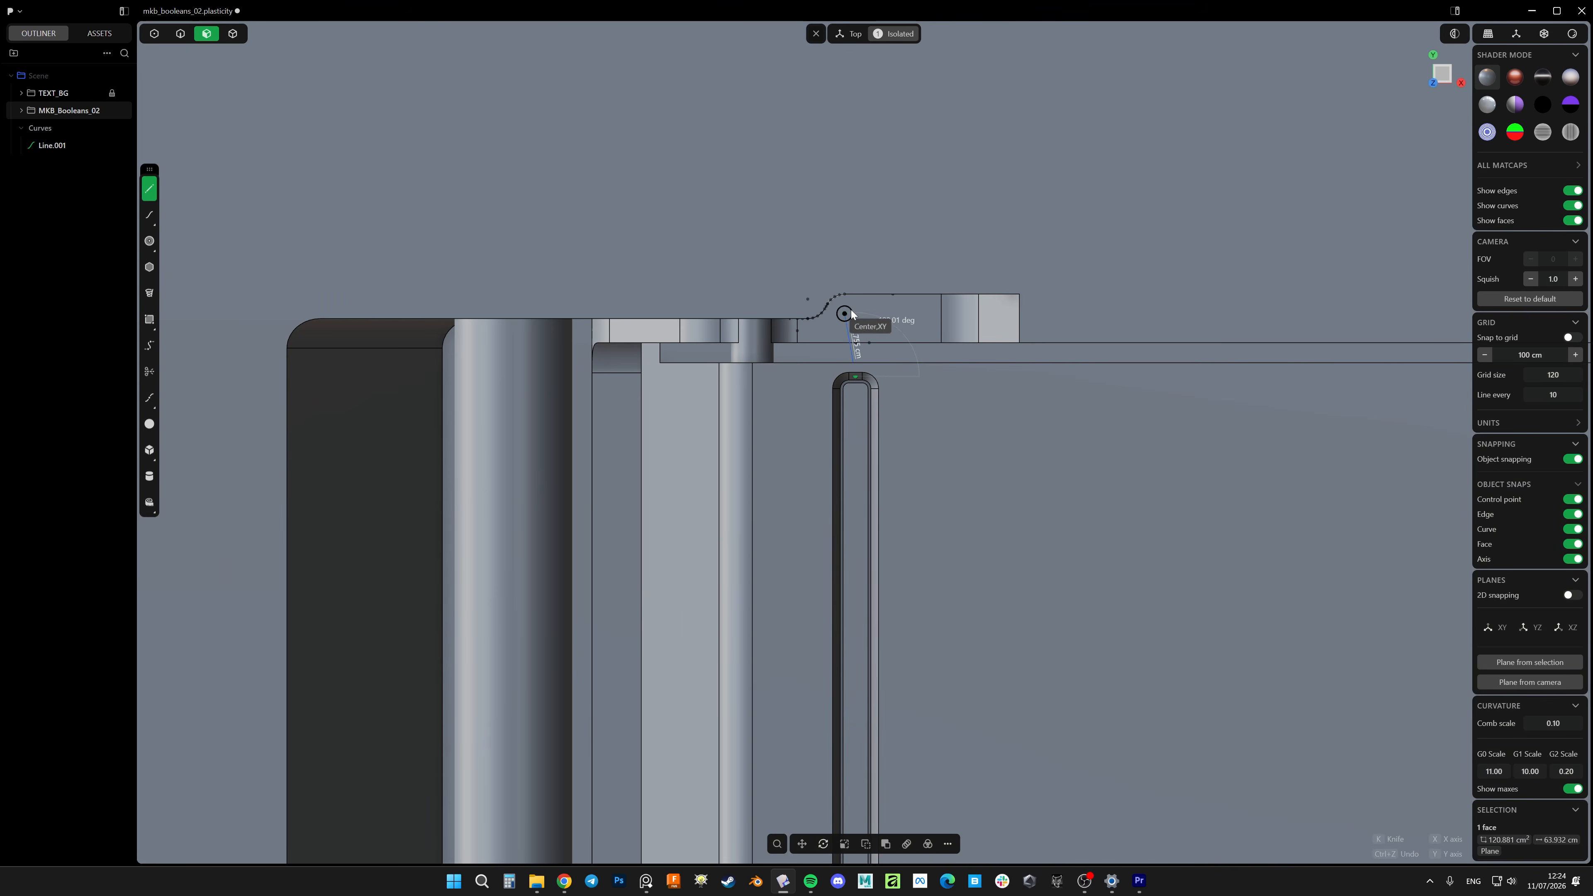
key("ctrl+x")
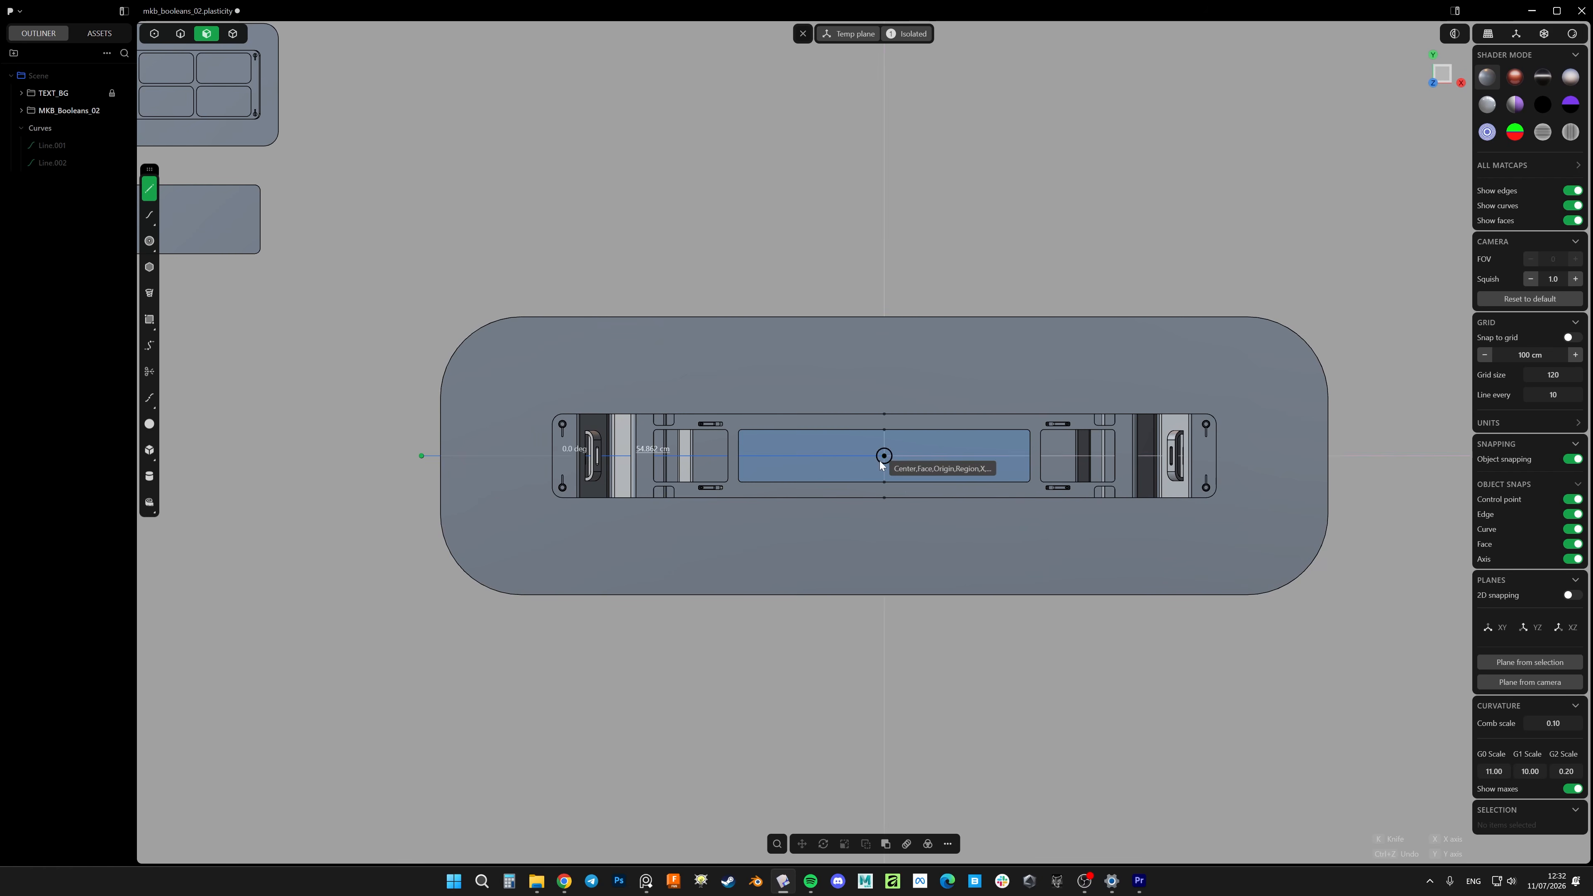
Cut the long rounded block down to one quarter along lines through its centre, and mirror the remaining quarter
key("ctrl+x")
left_click(884, 288)
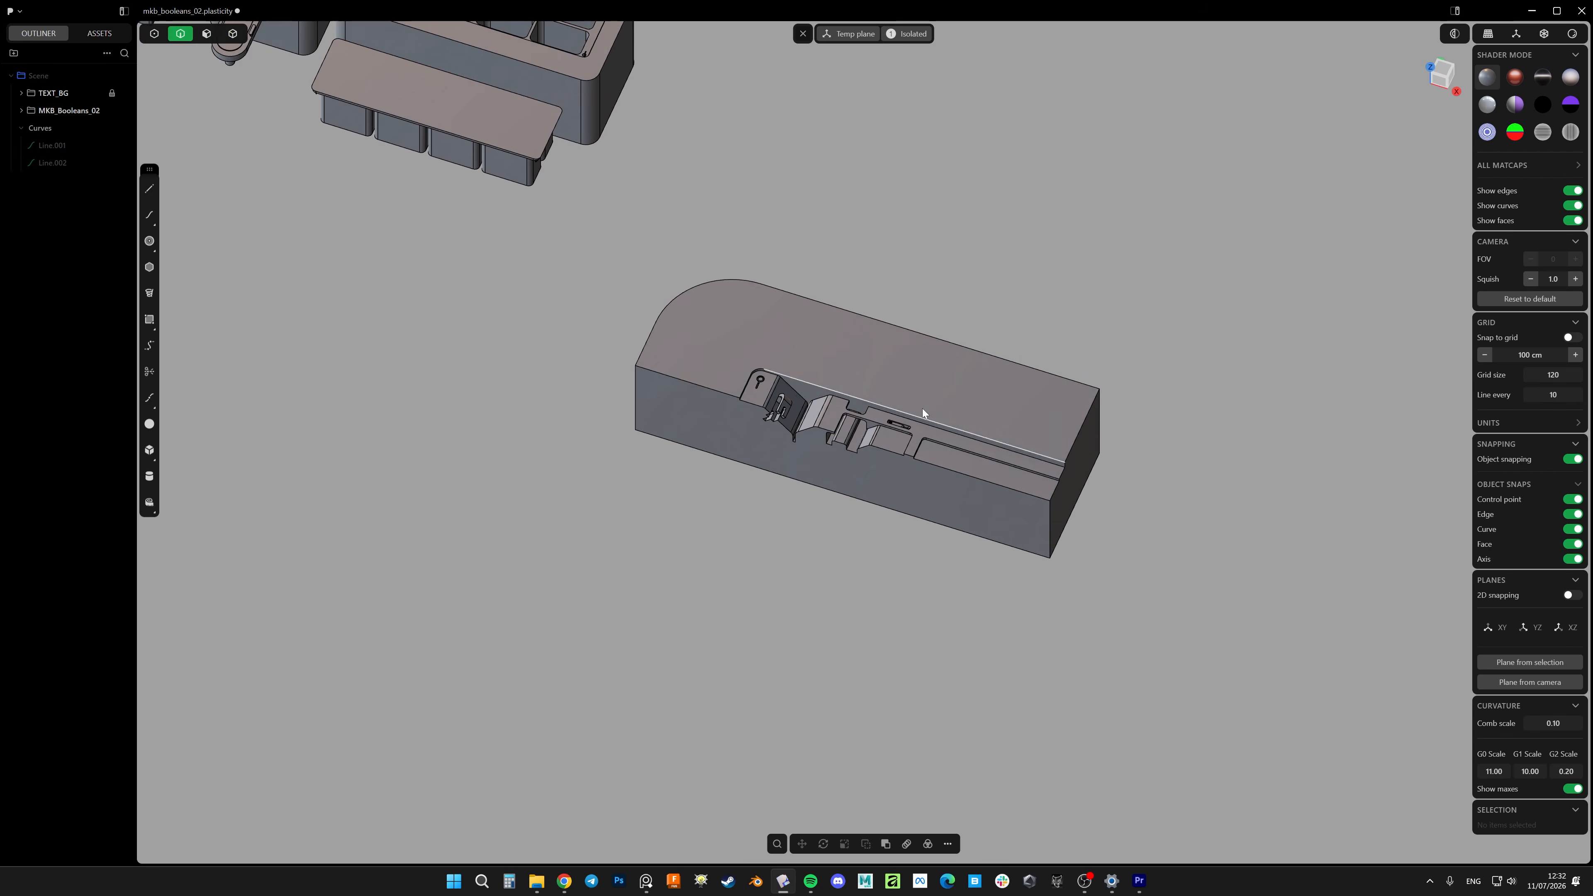
key("alt+x")
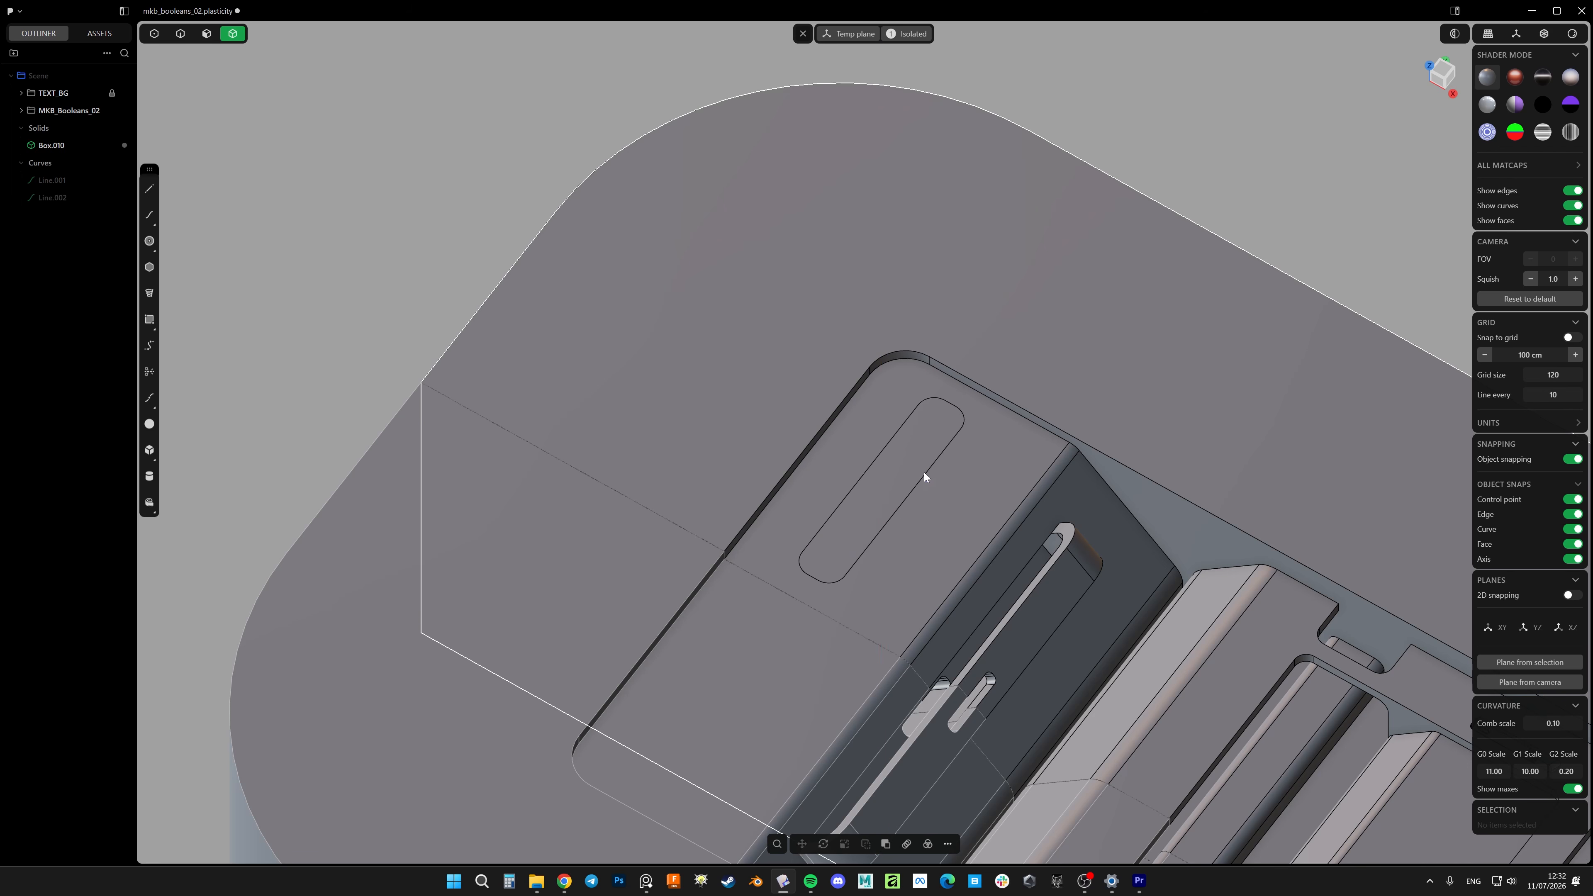
Reposition the slot detail at the recess's end, and mirror the detailed quarter to complete the long block
key("g")
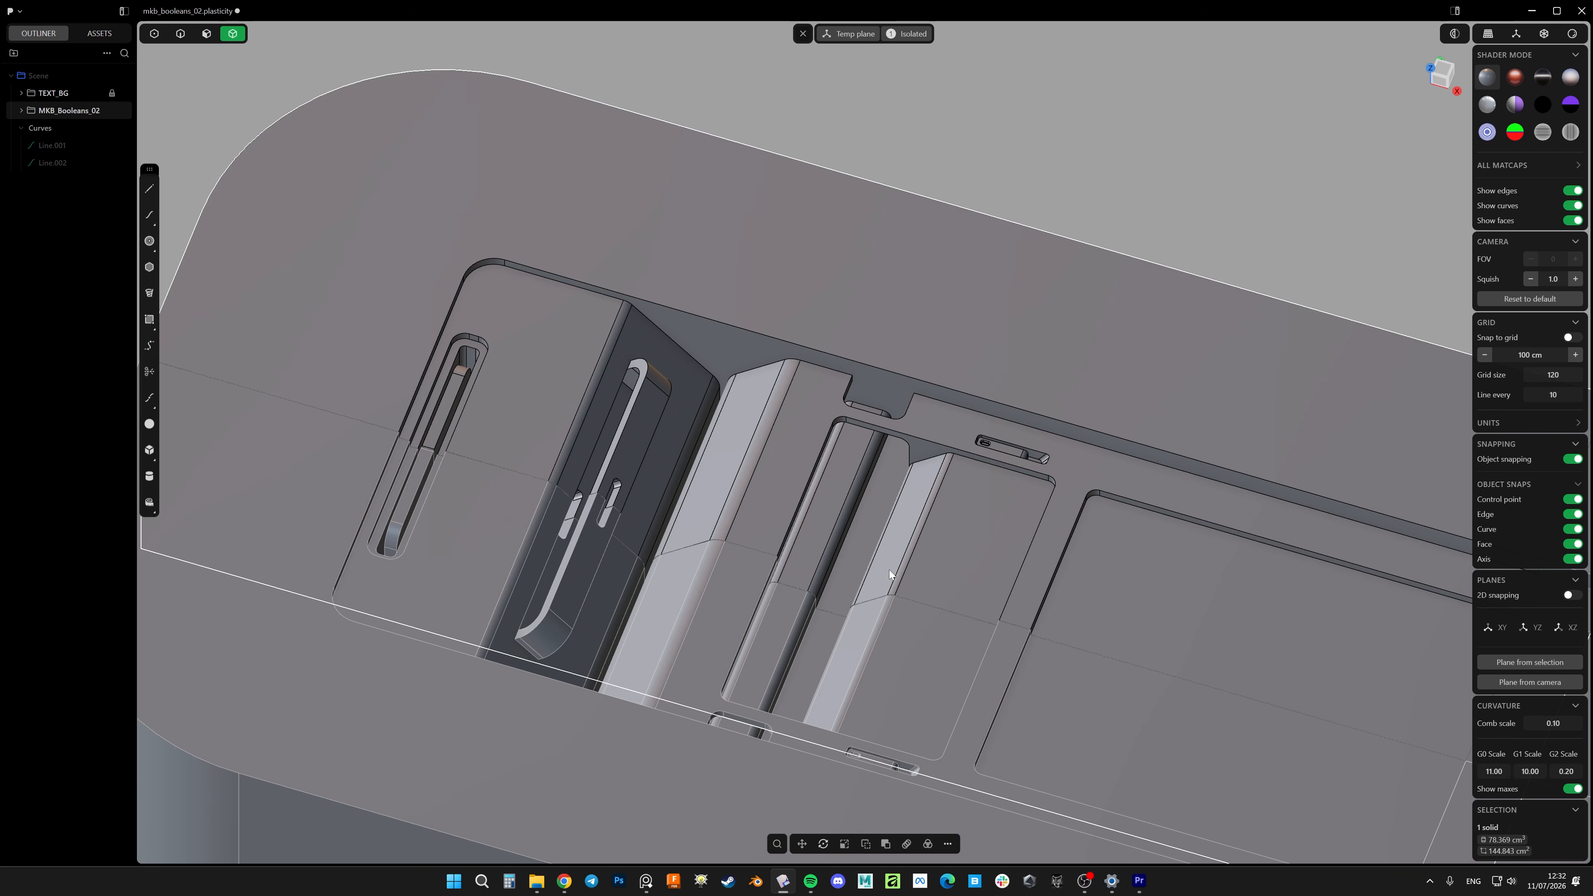
key("r")
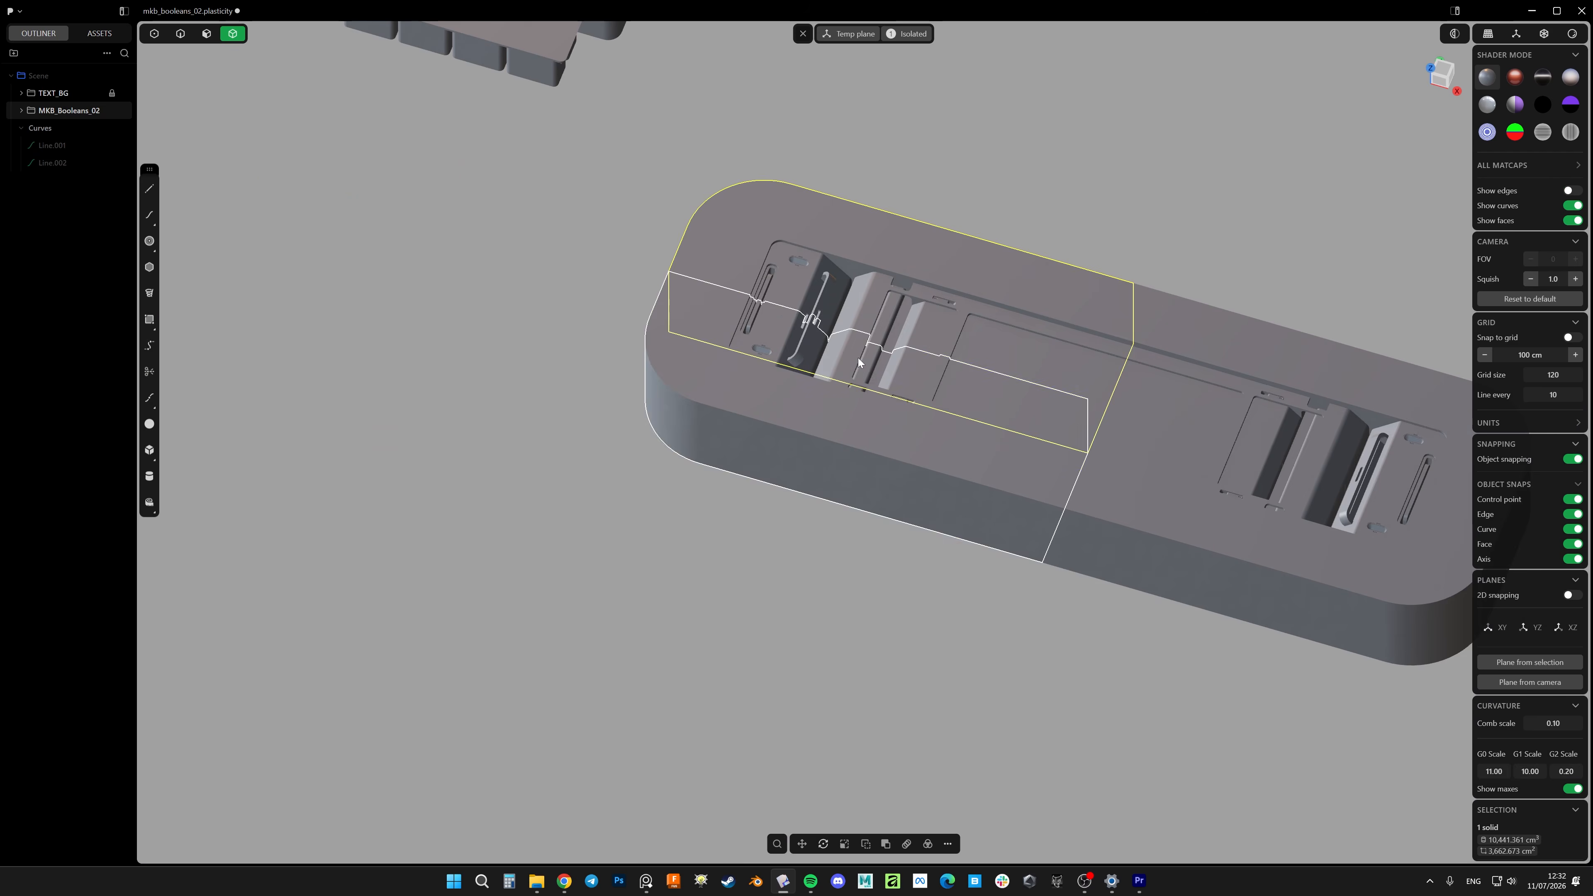
key("alt+x")
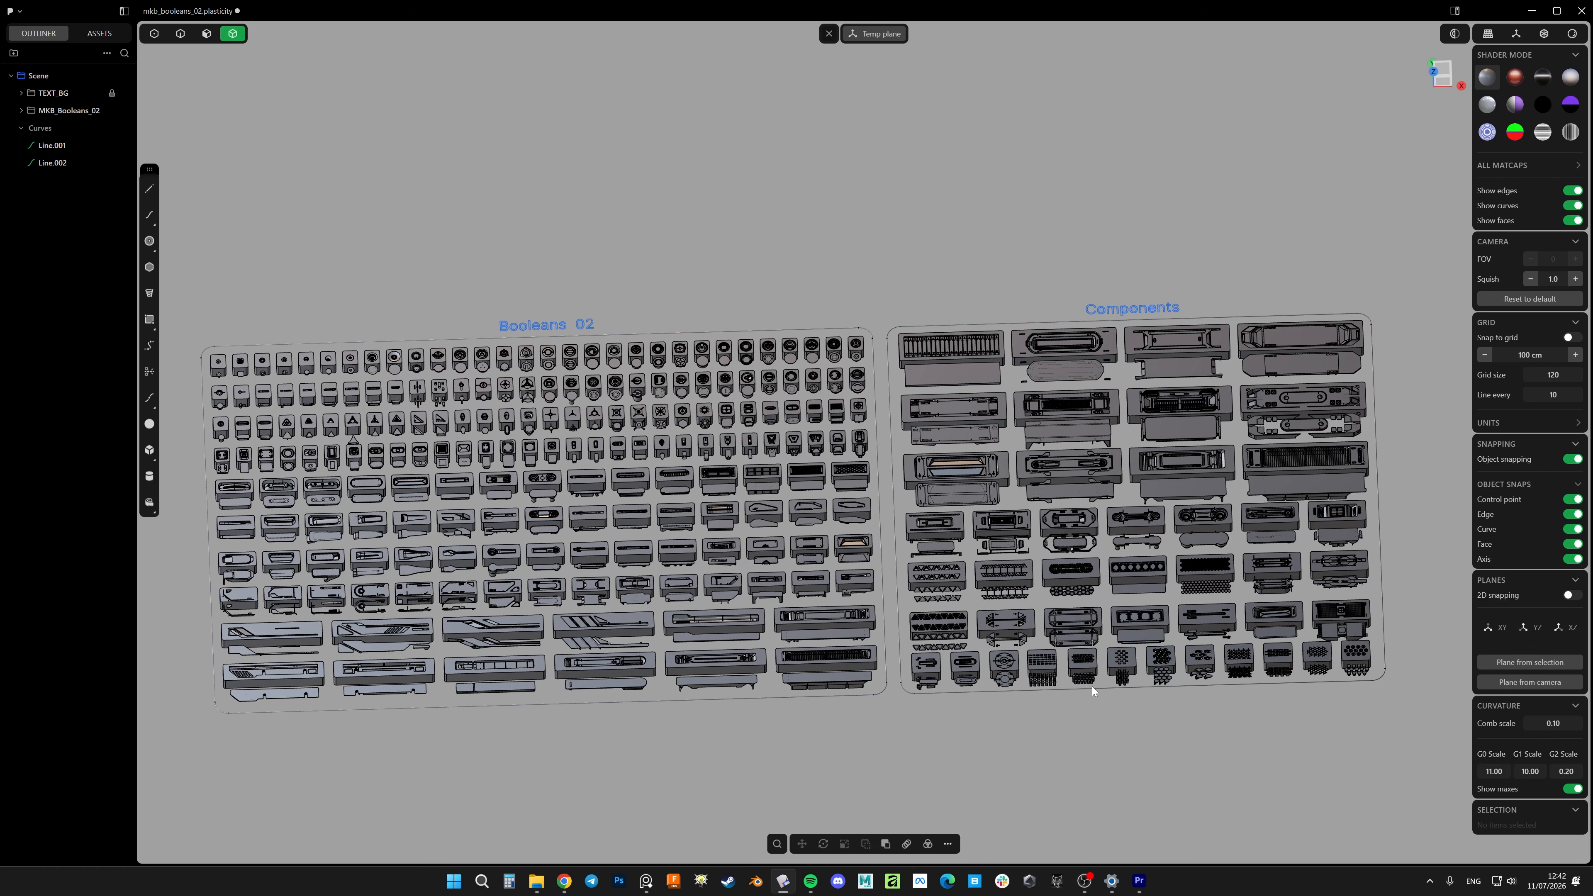
Box-select the blocks in the Components area of the boolean library
left_click_drag(1403, 241, 987, 733)
scroll(1068, 706, "up", 5)
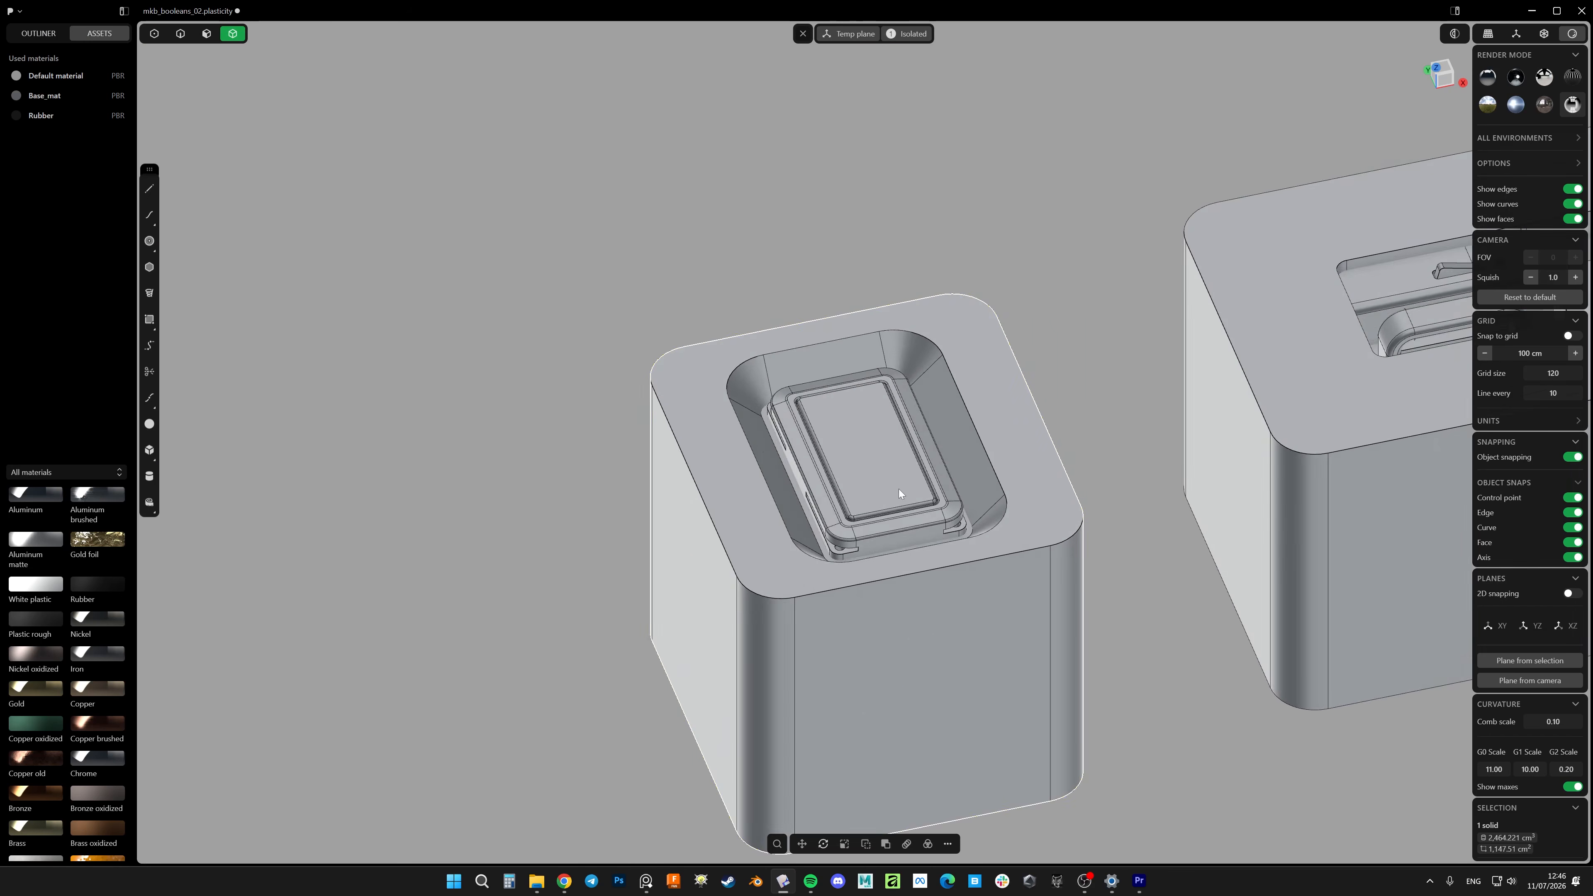
Separate the raised rectangular panel from the block's recess with Cut, and apply the Rubber material to it
middle_click_drag(898, 490, 972, 532)
scroll(971, 532, "up", 5)
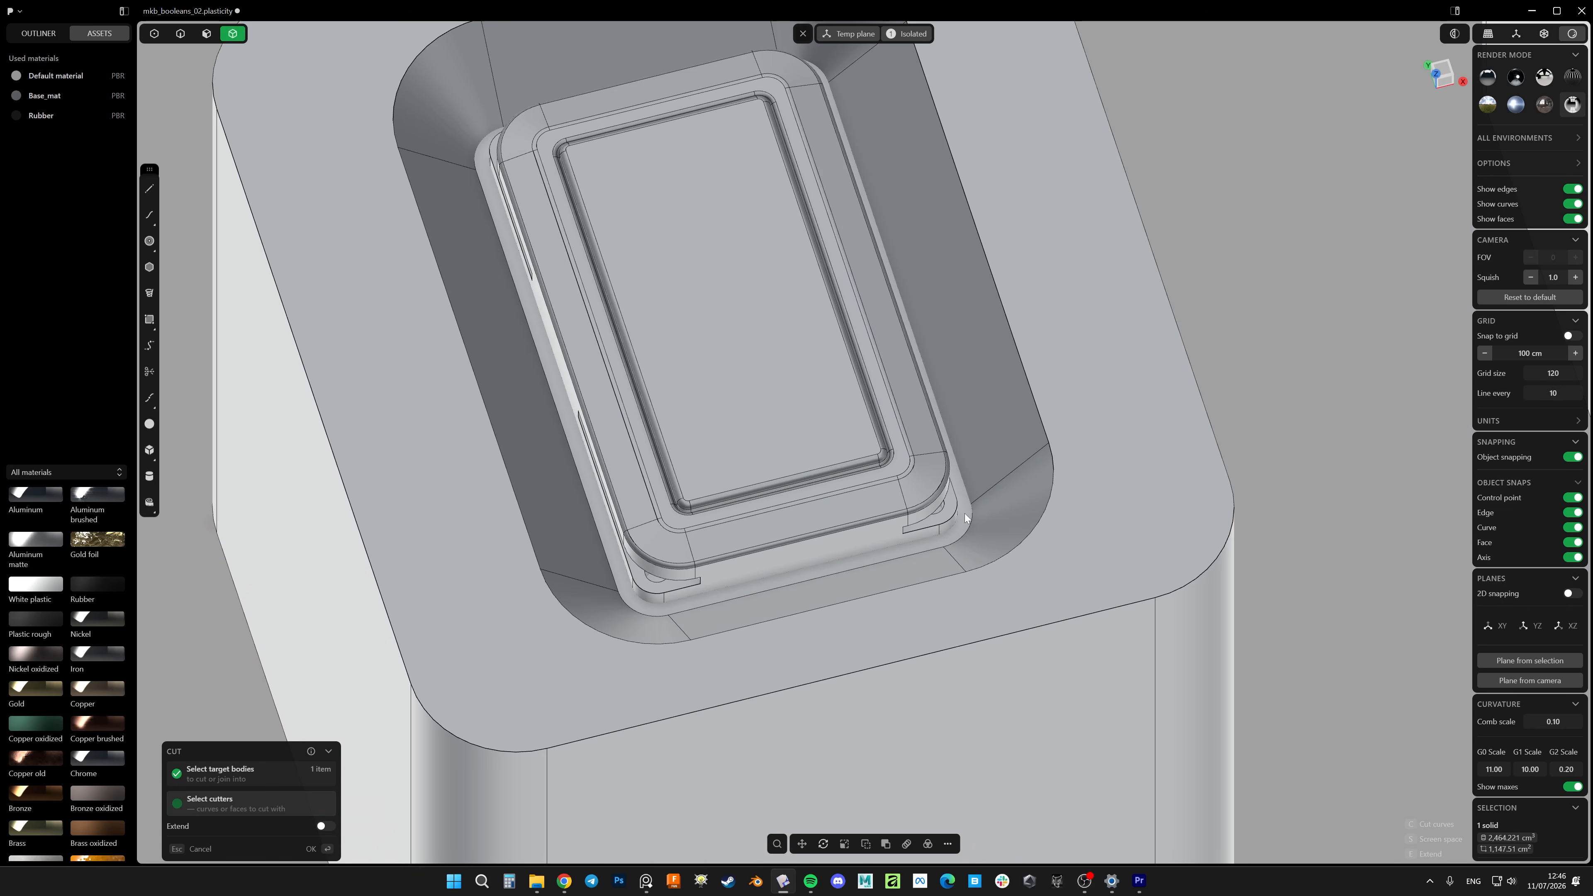
left_click_drag(1059, 447, 982, 656)
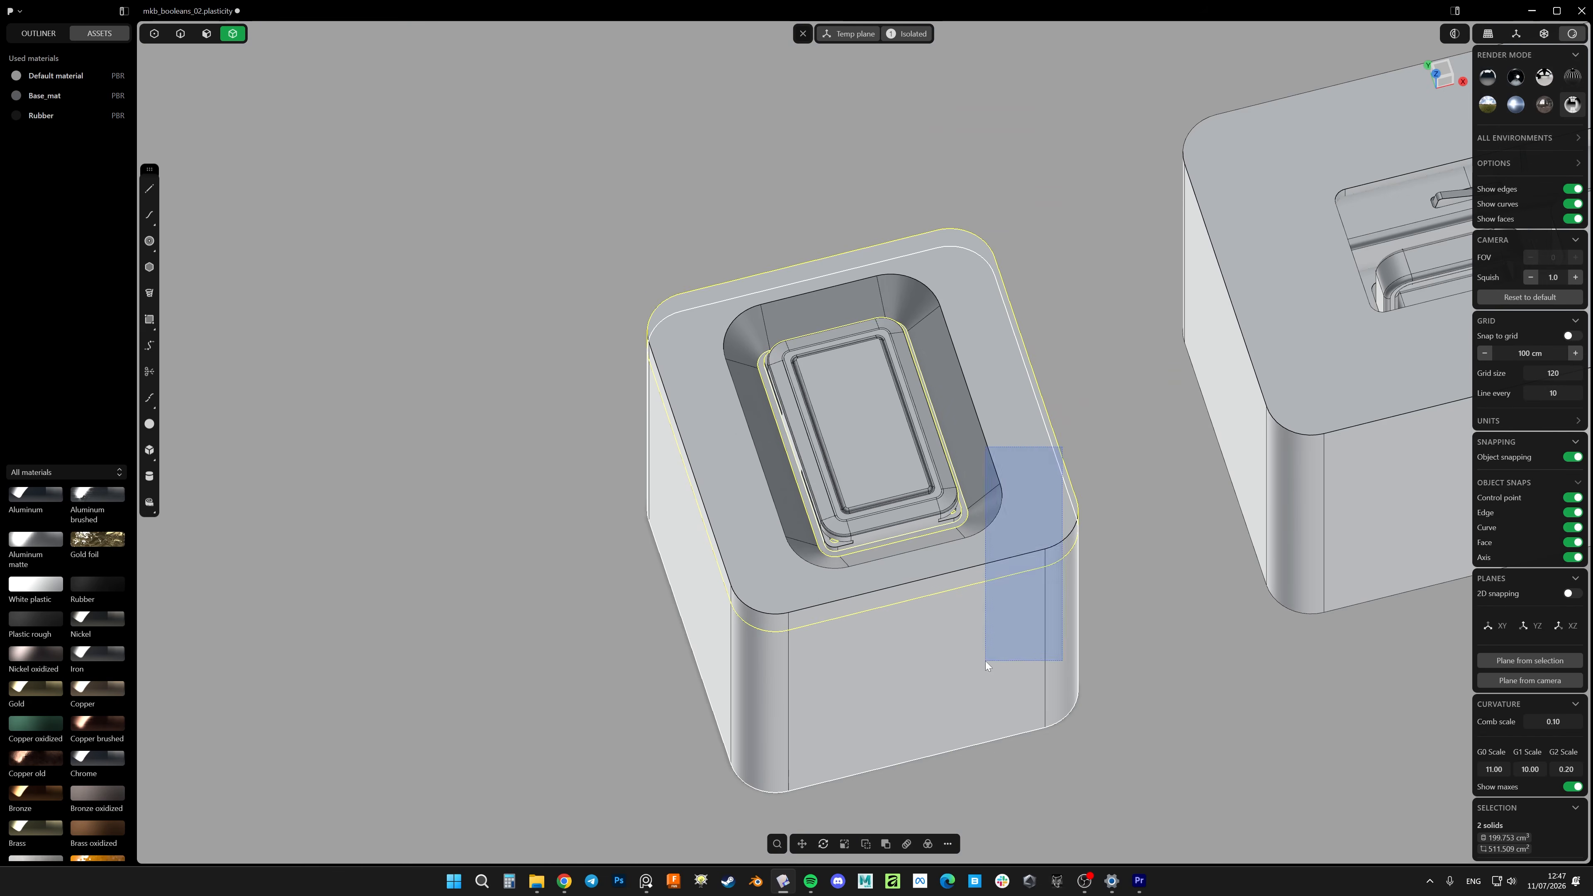
key("Return")
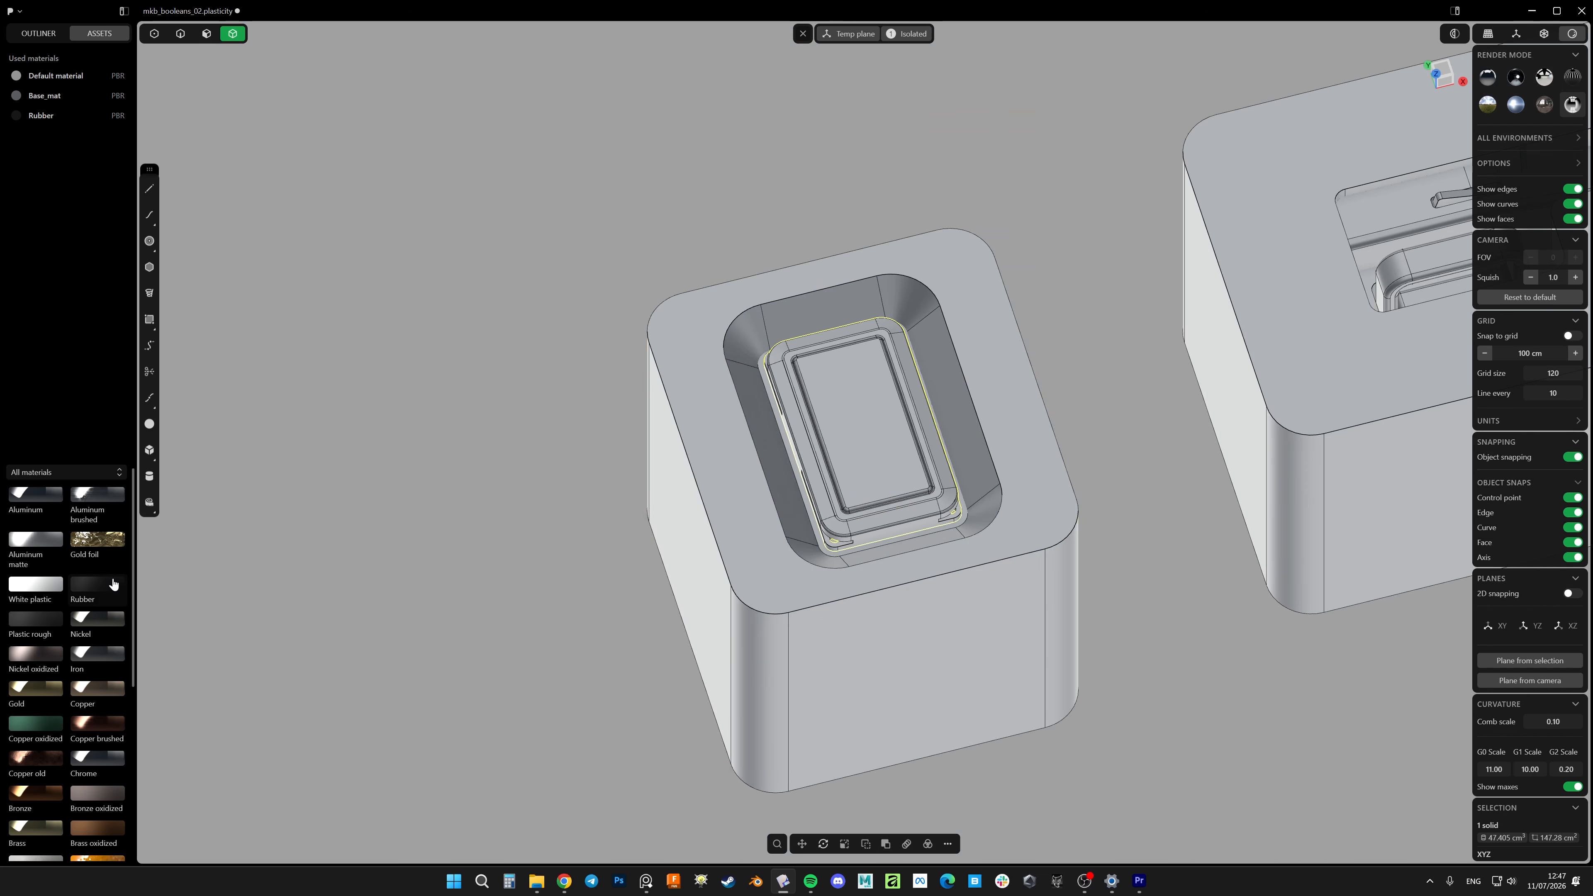
left_click_drag(113, 584, 872, 444)
Separate the rounded insert in the long block's recess as its own solid using Cut and Boolean
middle_click_drag(871, 444, 1041, 440)
scroll(938, 468, "up", 6)
key("c")
left_click(1041, 440)
key("Return")
scroll(1041, 439, "down", 3)
key("q")
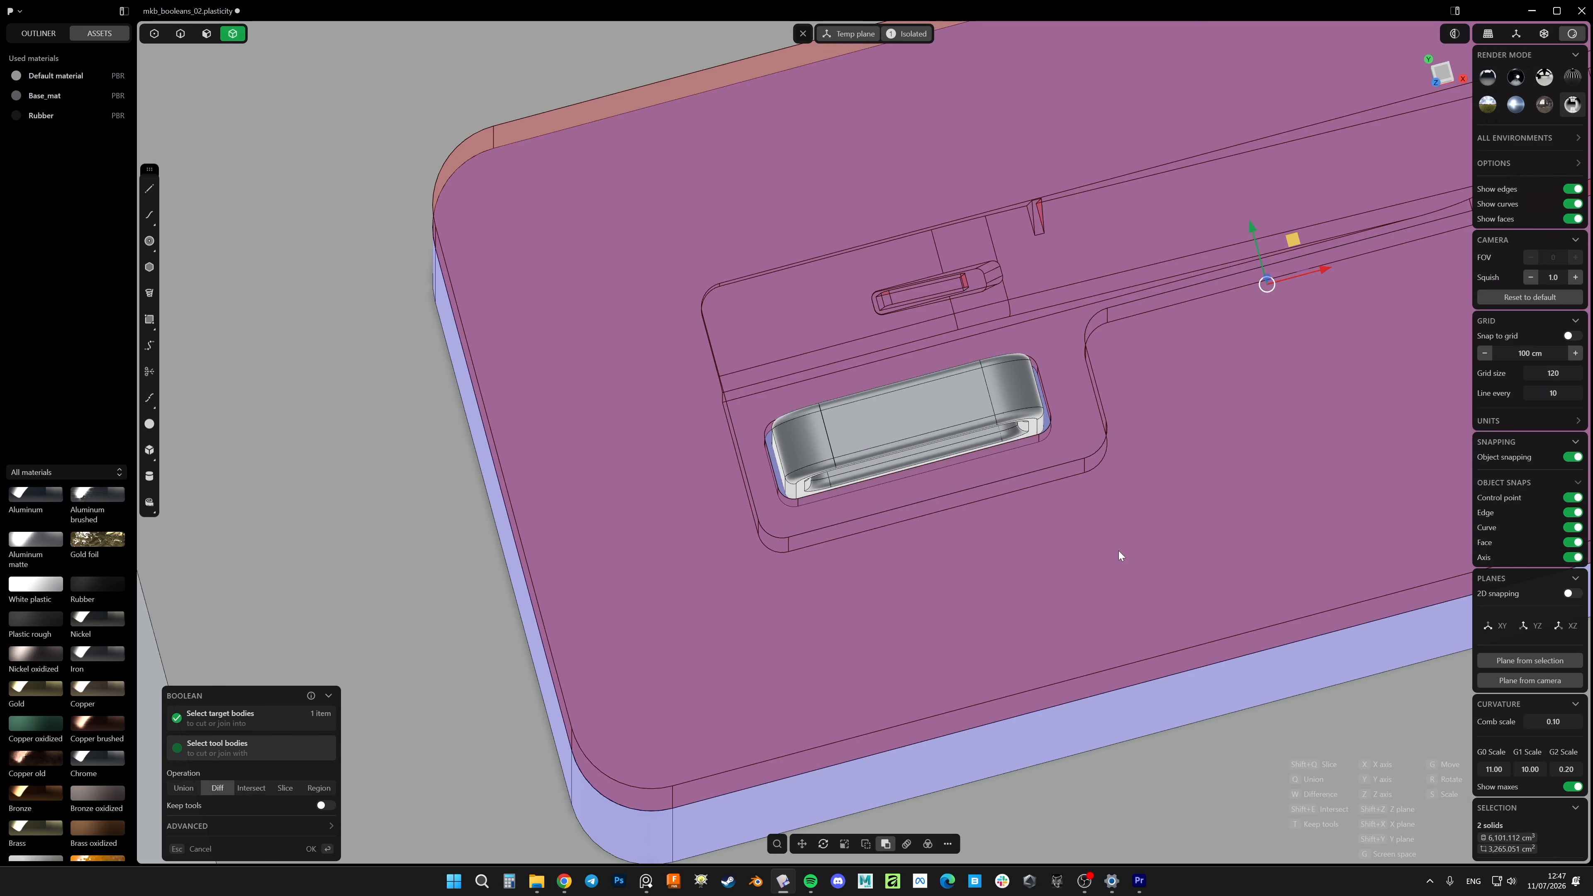
key("q")
key("Return")
Apply the Rubber material to the rounded insert in the long block's recess
scroll(1091, 551, "down", 3)
middle_click_drag(1091, 550, 1023, 460)
left_click(1022, 460)
left_click_drag(97, 585, 1063, 454)
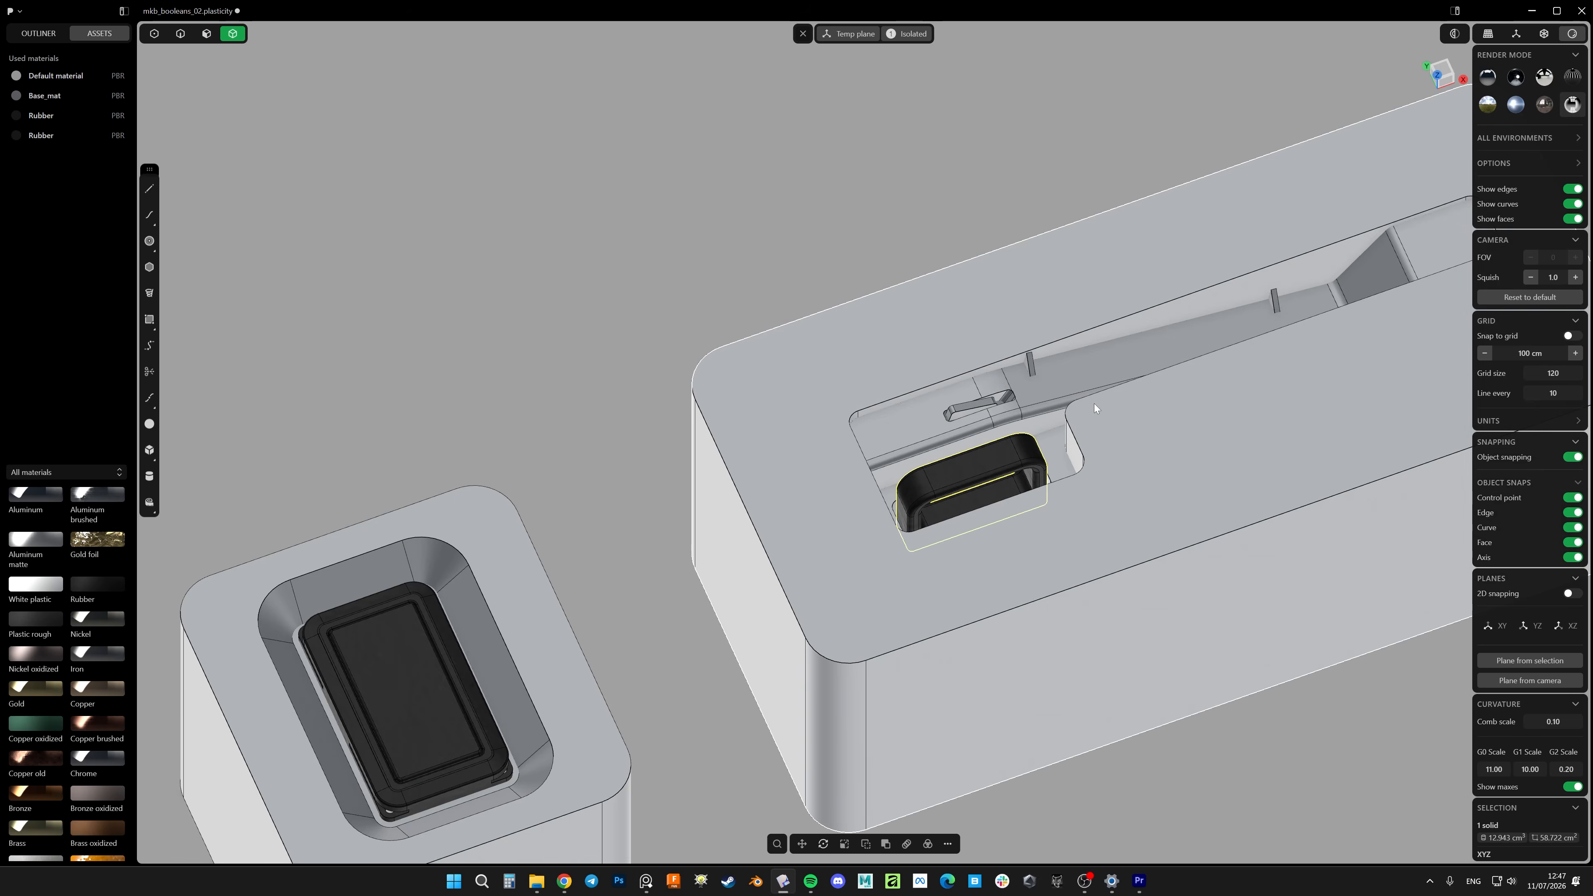
middle_click_drag(1094, 404, 1008, 420)
scroll(1008, 420, "up", 8)
left_click(1068, 558)
key("q")
key("Escape")
Select the bodies beside the rubber insert and combine them with a Boolean
scroll(1068, 558, "down", 3)
left_click_drag(1180, 526, 1099, 627)
key("q")
key("Return")
scroll(1126, 455, "down", 3)
Draw a circle of about 5.5 cm radius centred on the round recess, on the block's top face
middle_click_drag(1002, 433, 1095, 470)
scroll(1095, 470, "down", 4)
middle_click_drag(1095, 471, 887, 465, "shift")
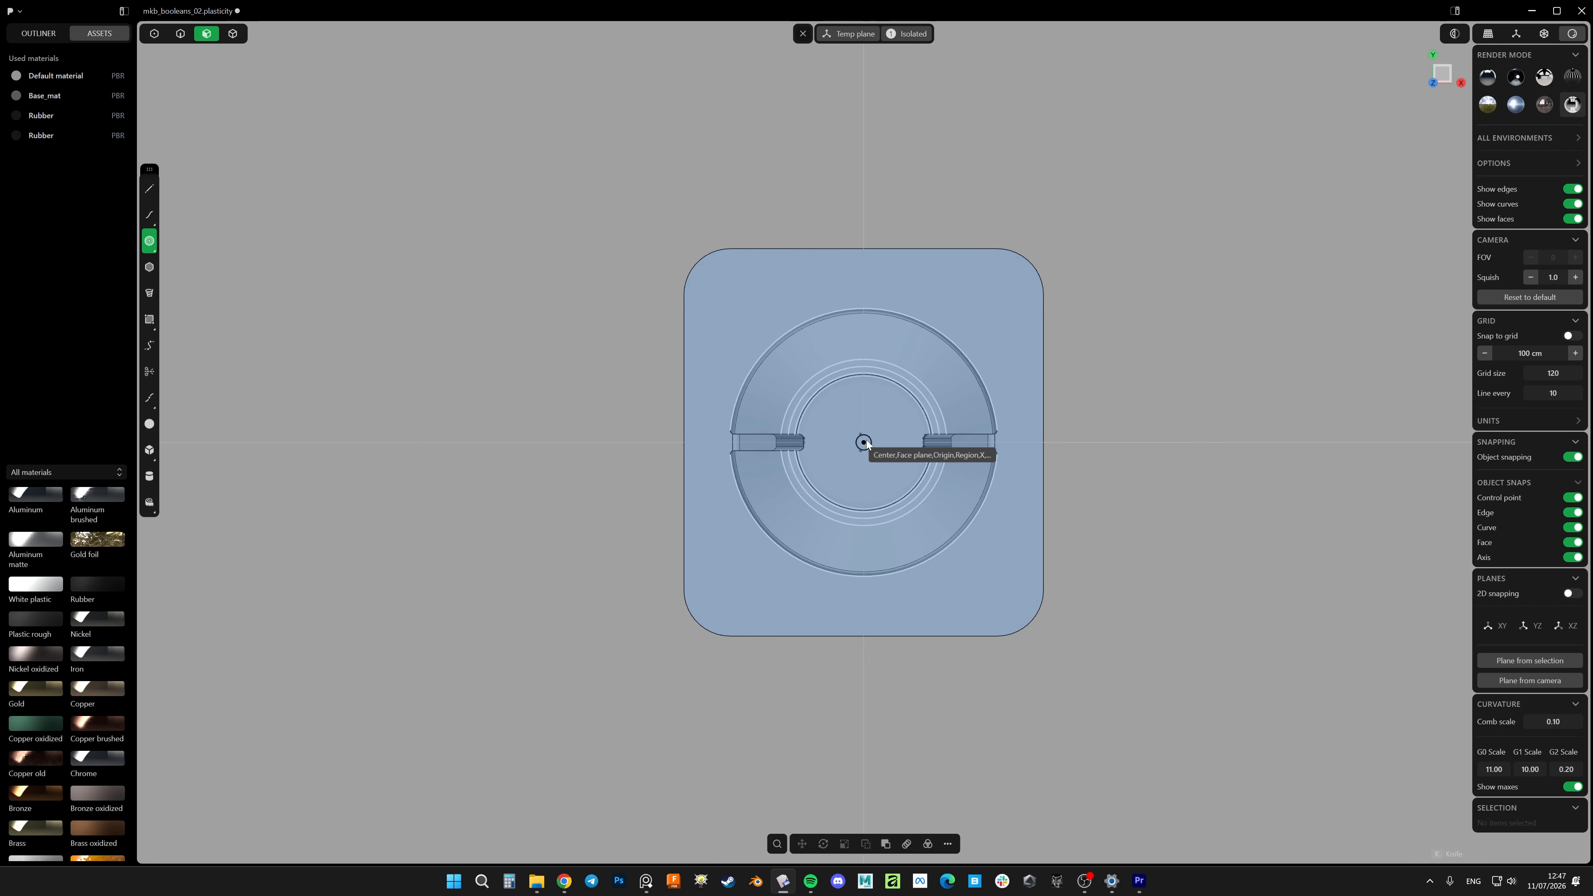
left_click(863, 442)
left_click(954, 326)
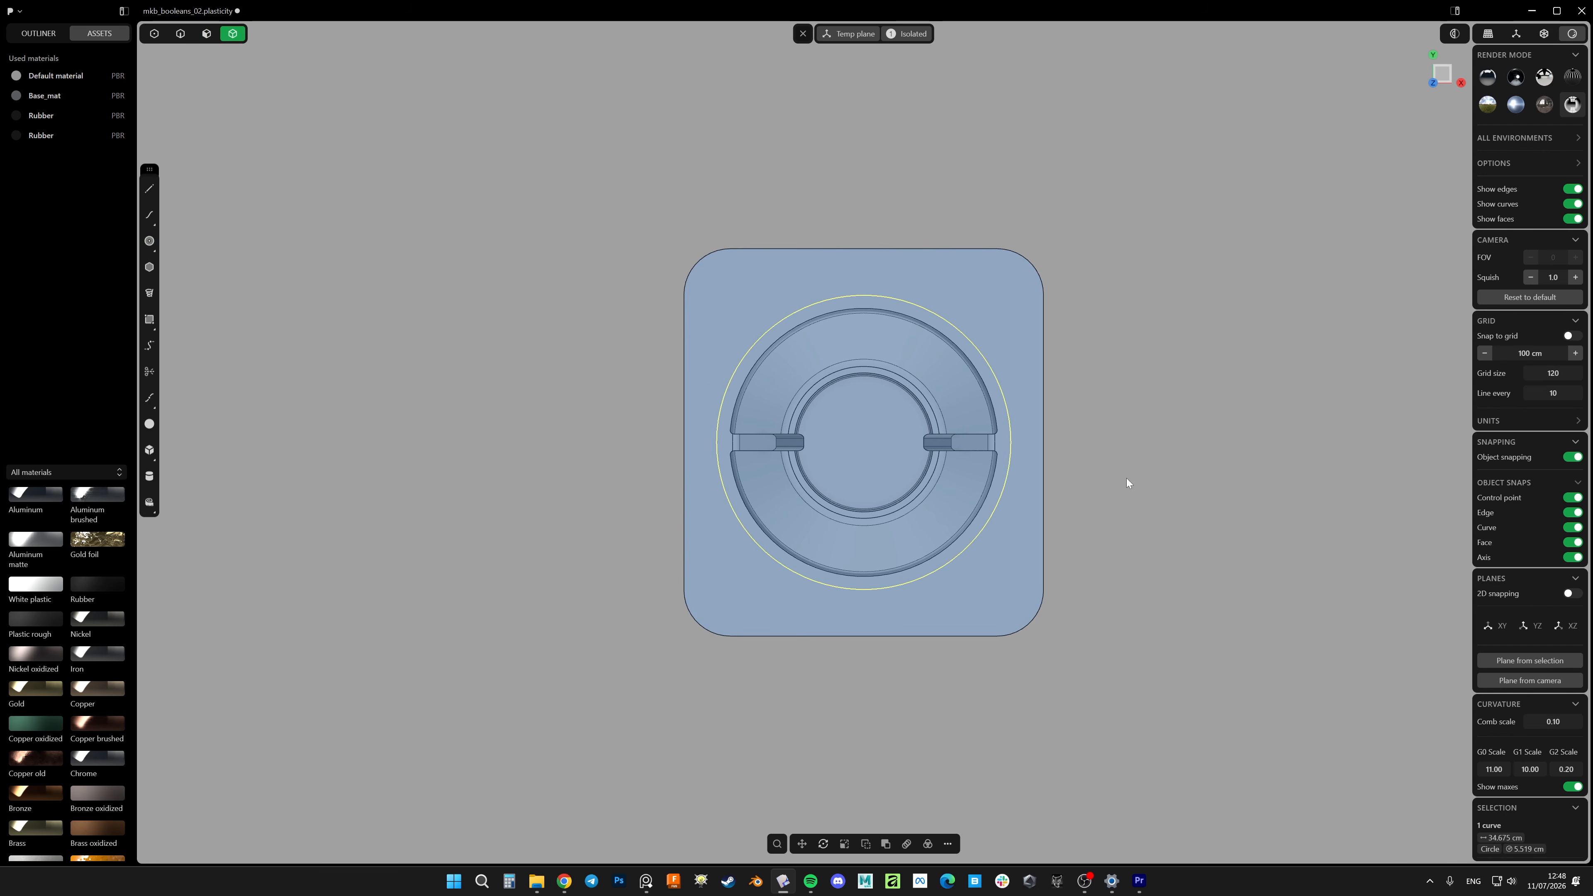
Leave the temporary construction plane and start a fillet on an edge of the round recess
key("2")
middle_click_drag(1127, 482, 990, 424)
left_click(803, 33)
scroll(990, 424, "up", 4)
left_click(958, 442)
key("b")
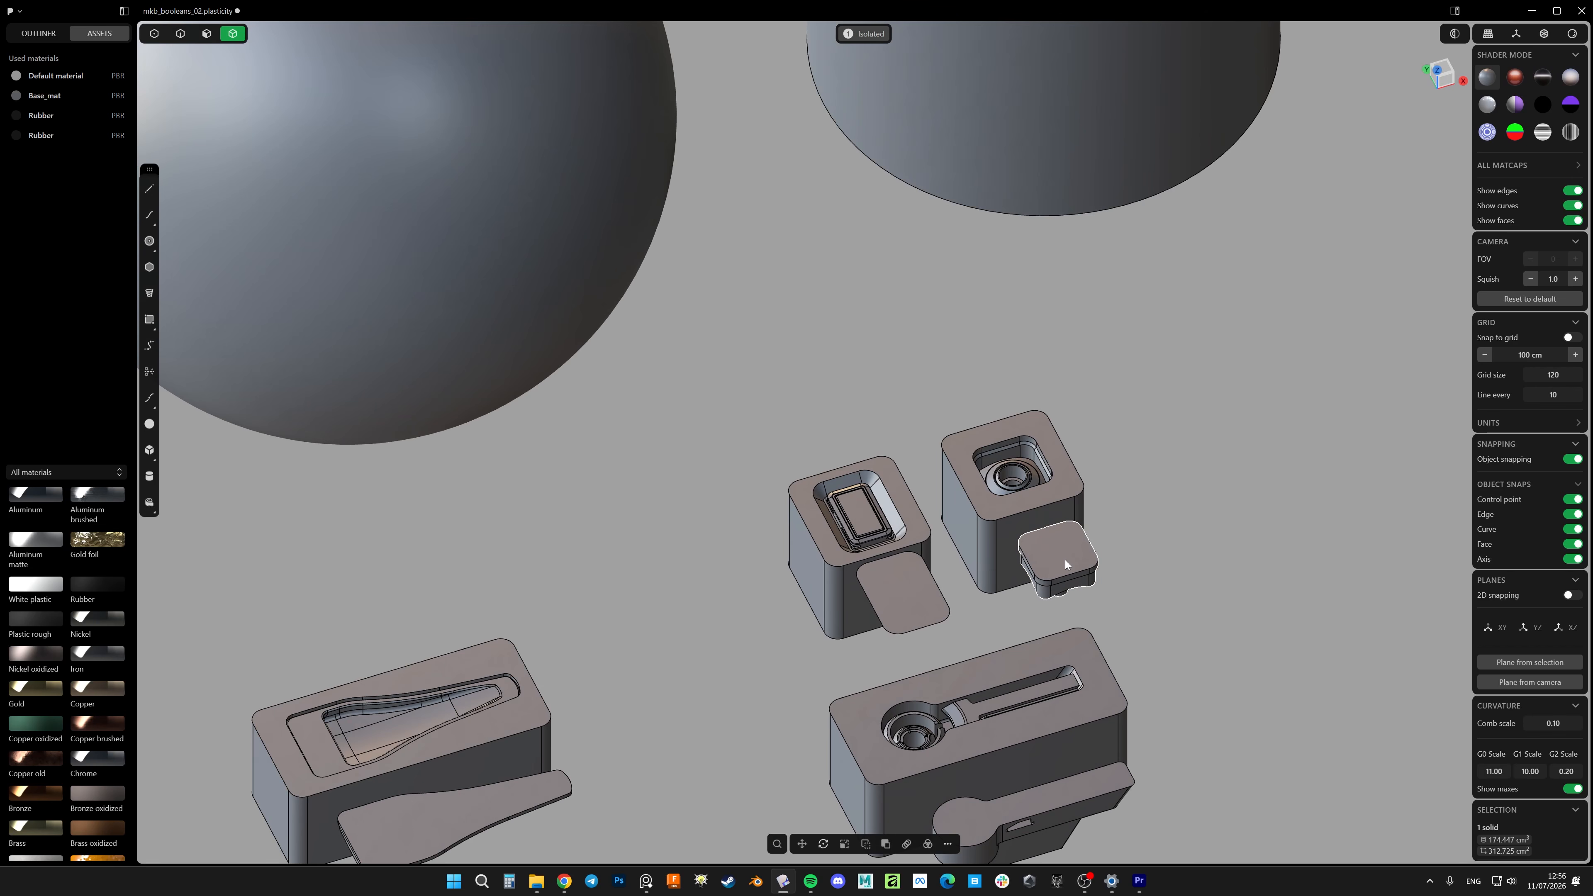
Place the small square cutter with the round socket on the sphere's upper surface, aligned to the surface, and adjust its depth
key("p")
left_click(1060, 553)
scroll(1053, 551, "down", 4)
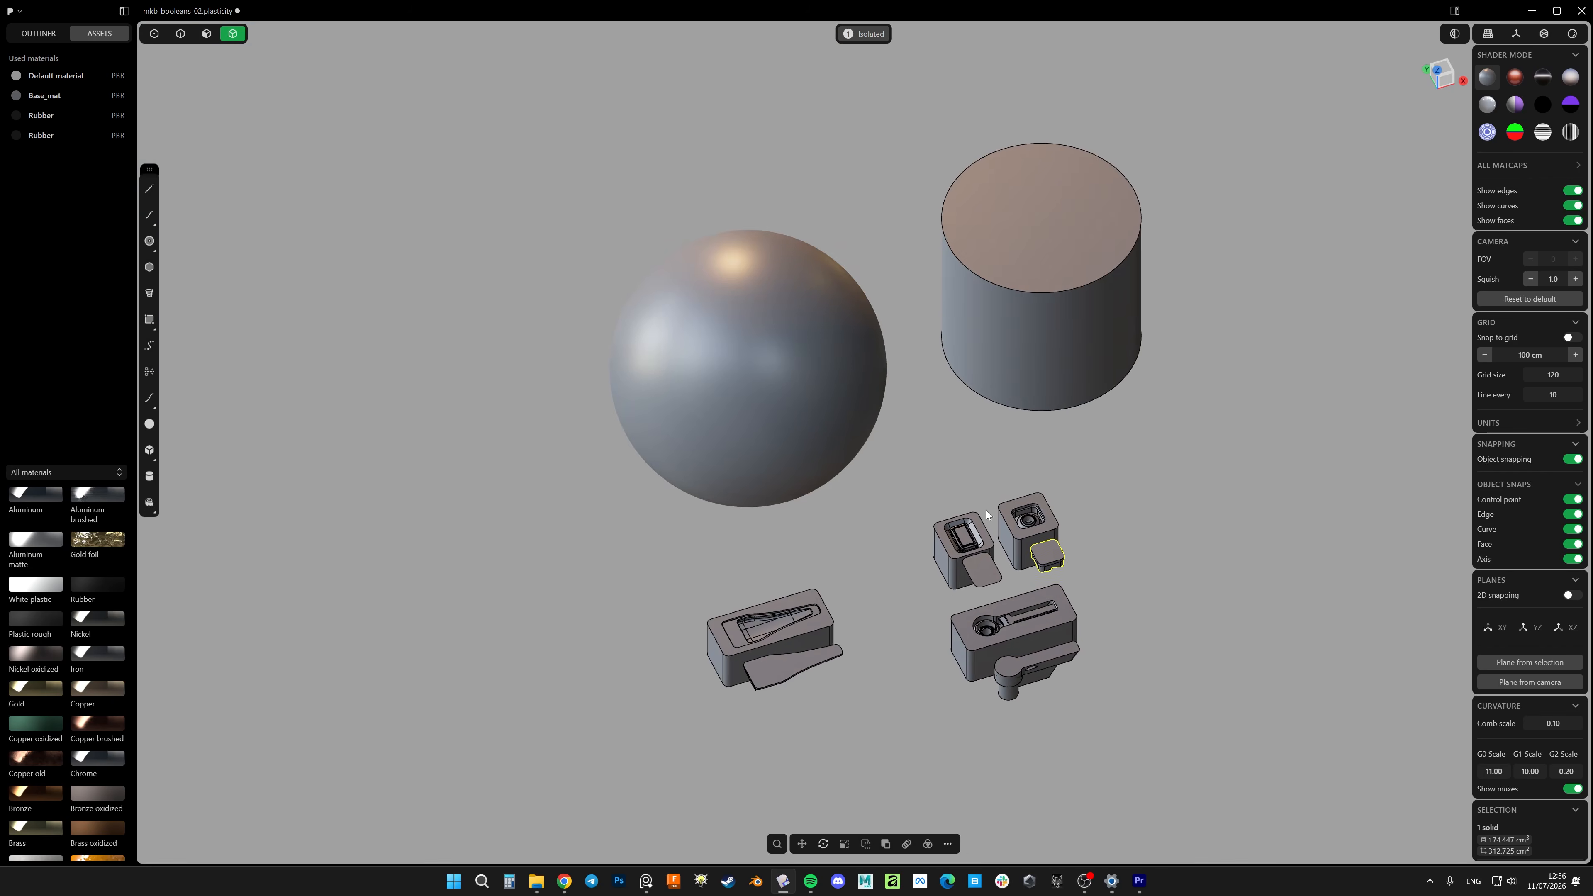
middle_click_drag(788, 310, 934, 440, "shift")
scroll(934, 440, "up", 4)
middle_click_drag(983, 510, 1002, 479)
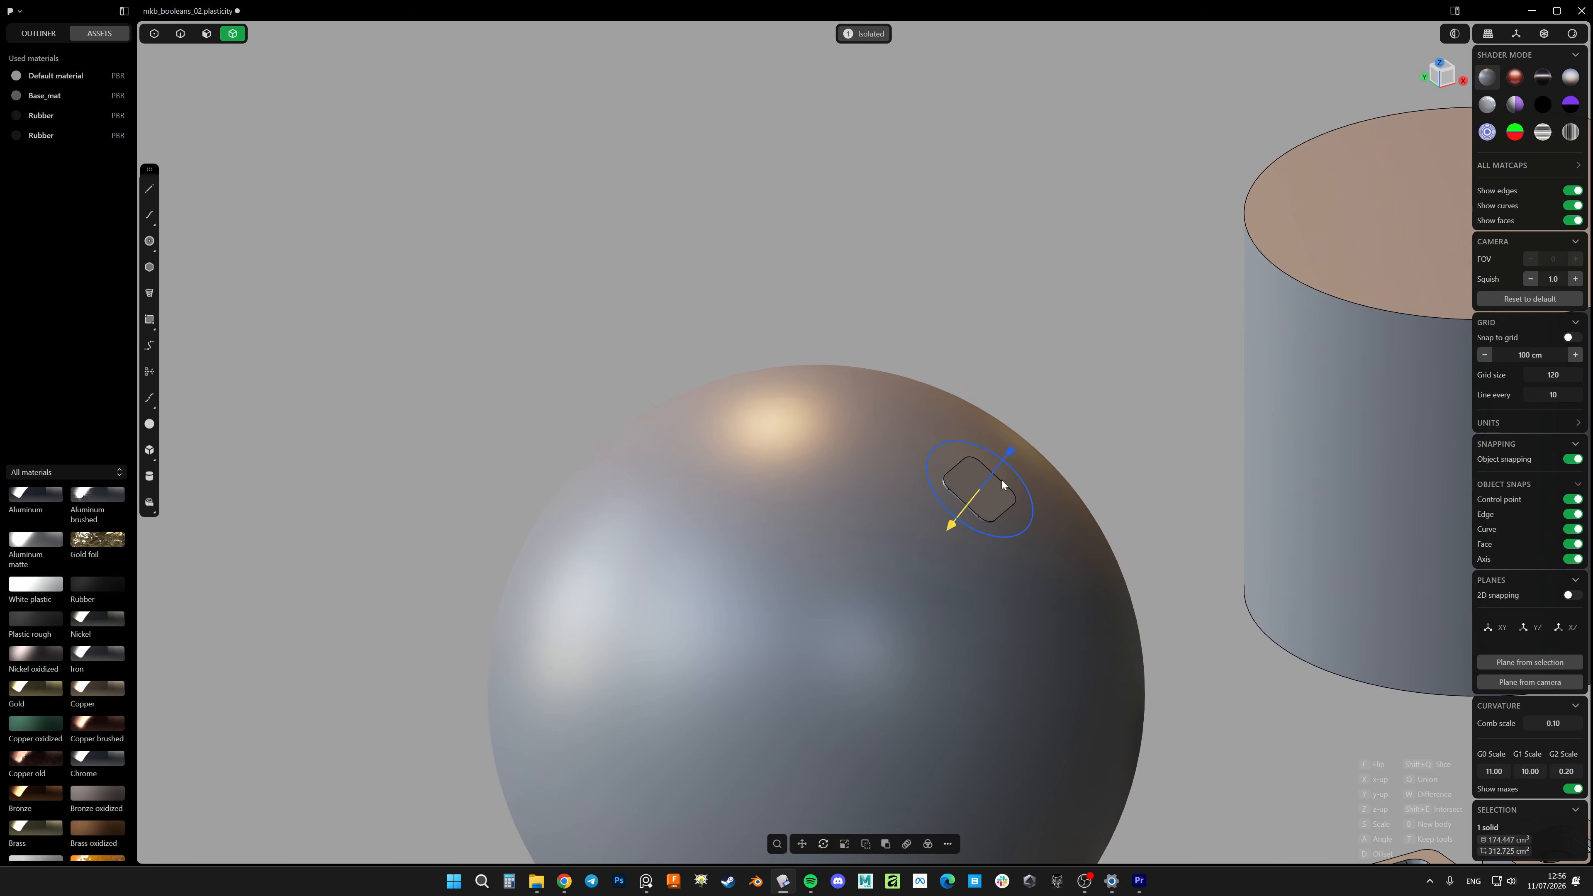
scroll(1002, 479, "up", 3)
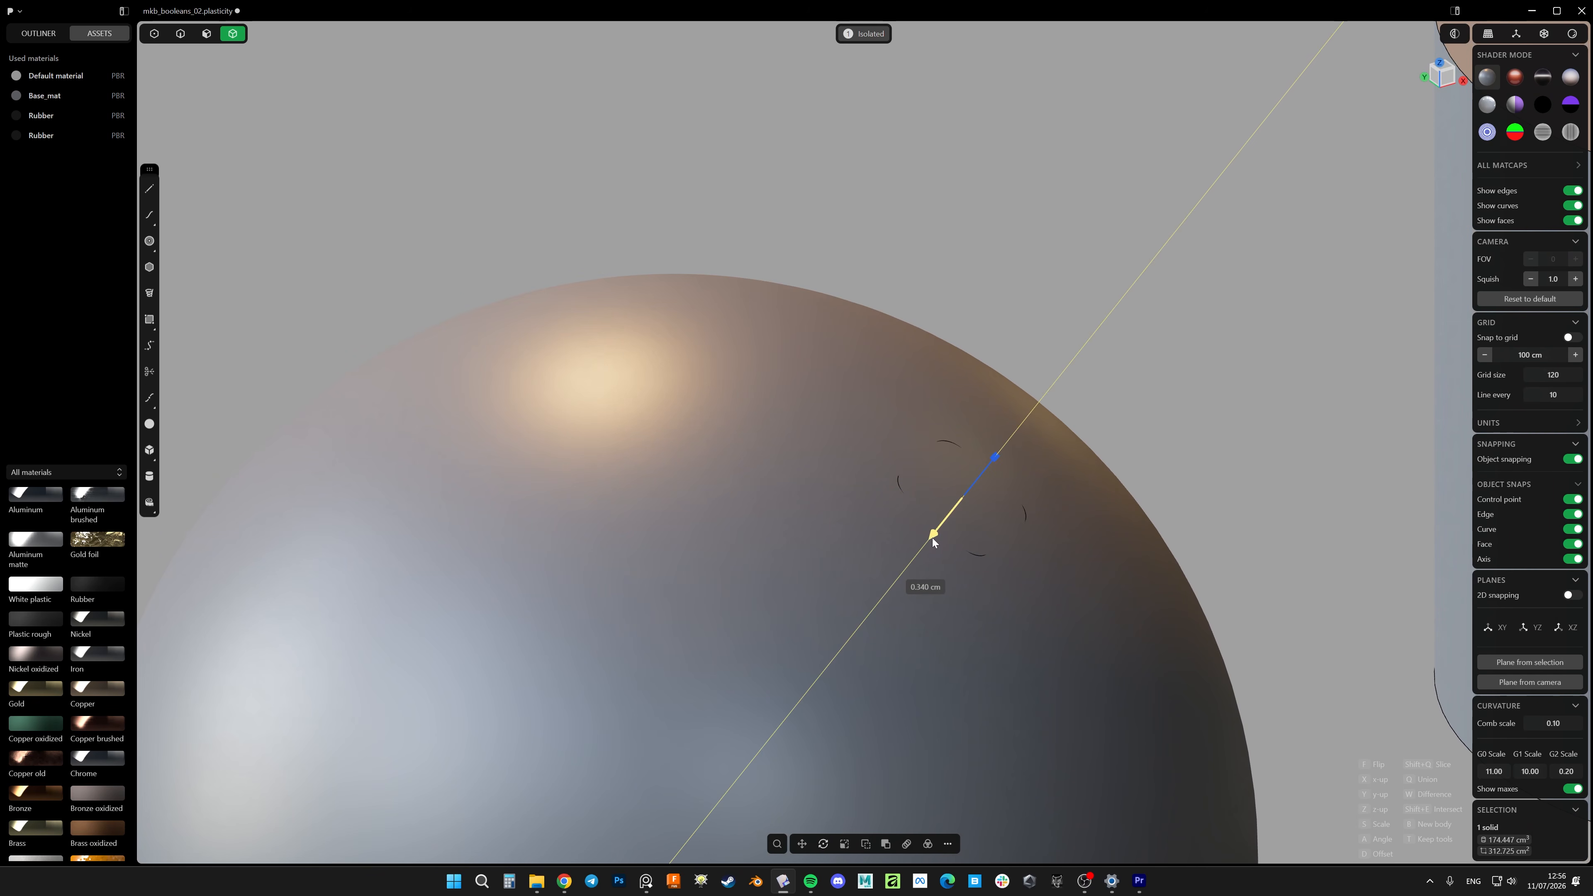
scroll(947, 457, "up", 4)
right_click(945, 453)
Push the placed square cutter's outer face outward so it protrudes beyond the sphere's surface
key("3")
left_click(950, 426)
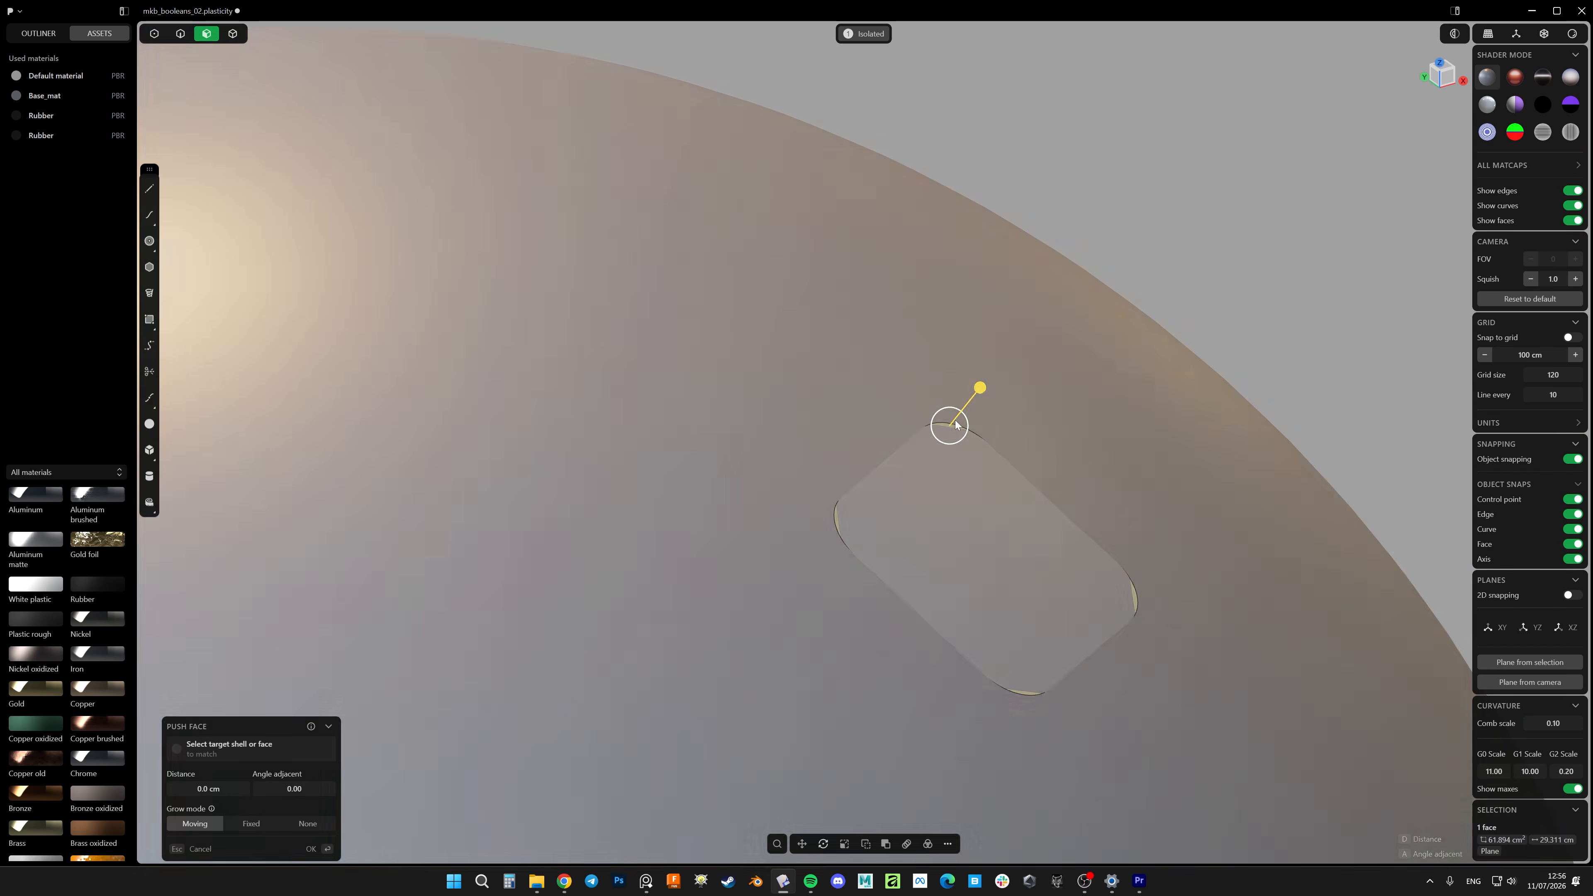
scroll(951, 423, "down", 3)
left_click_drag(981, 390, 1003, 363)
right_click(1057, 370)
Subtract the small square cutter from the sphere with a Boolean difference
key("4")
left_click(1068, 676)
key("q")
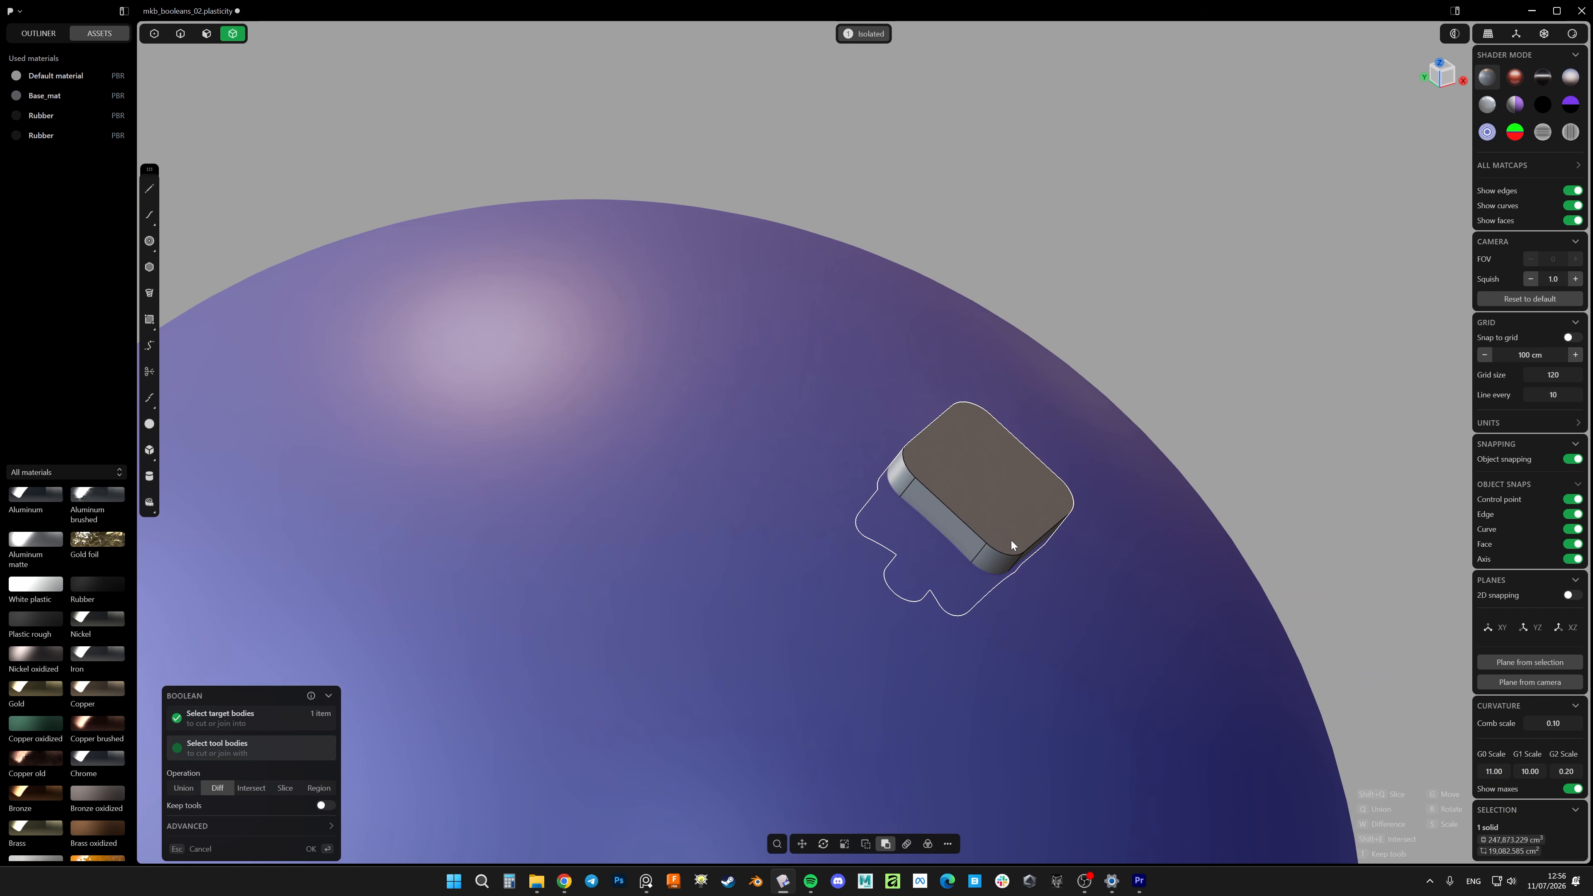
left_click(1010, 540)
right_click(1104, 461)
scroll(1051, 467, "up", 5)
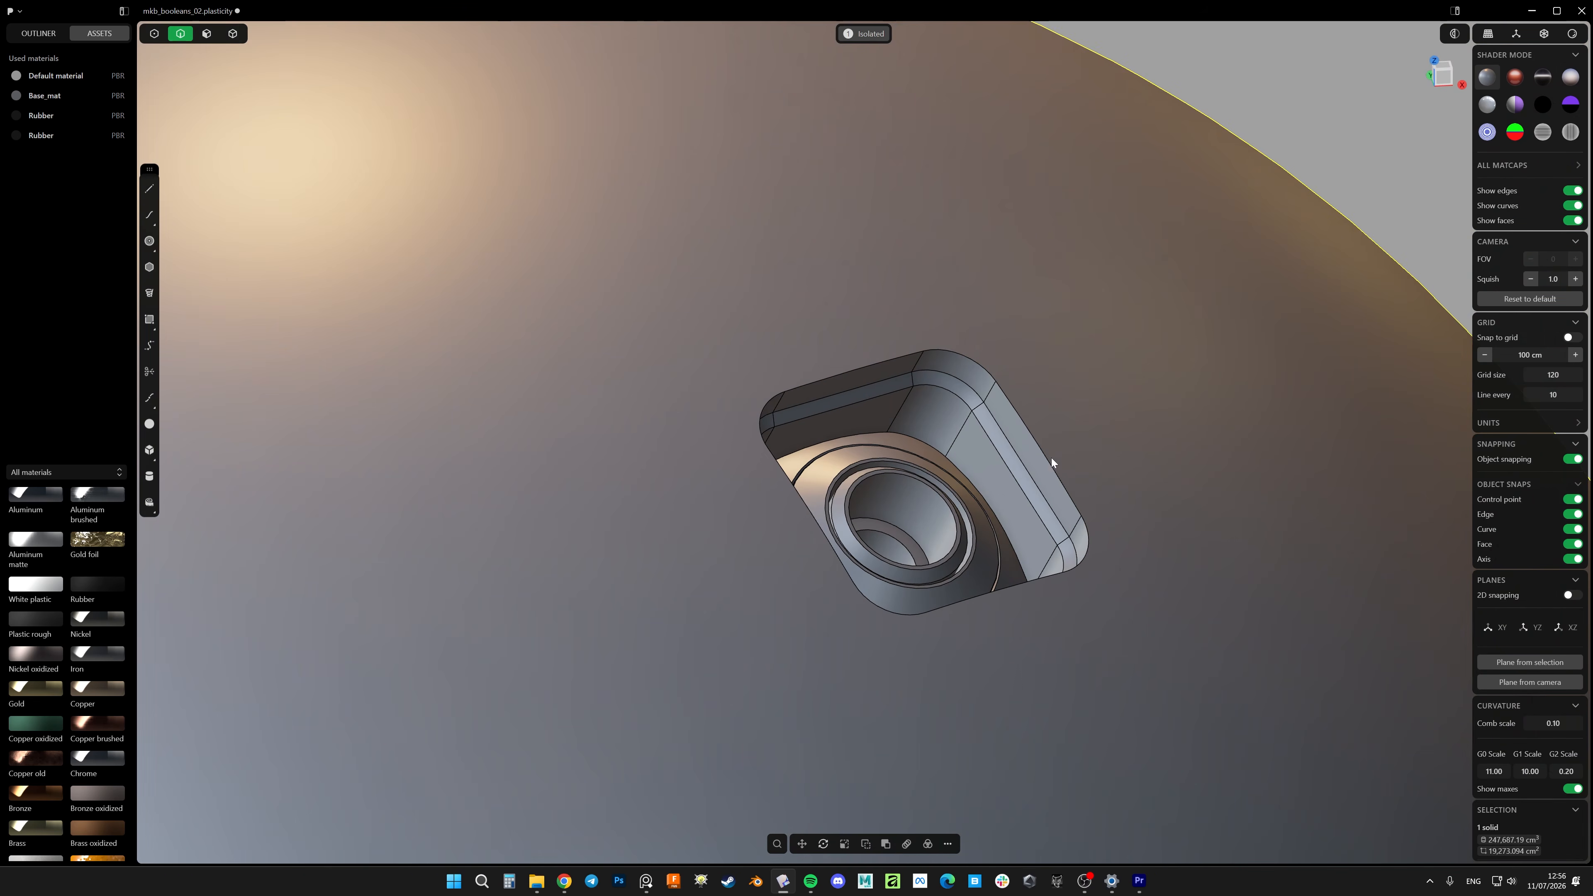
Fillet the rim edge of the square recess cut into the sphere
key("2")
left_click(1047, 462)
key("f")
left_click_drag(1048, 460, 1045, 458)
right_click(1045, 457)
Place the rectangular cutter on the sphere beside the square recess, scale it up and adjust its depth into the surface
scroll(1039, 431, "down", 10)
middle_click_drag(1129, 547, 1070, 517, "shift")
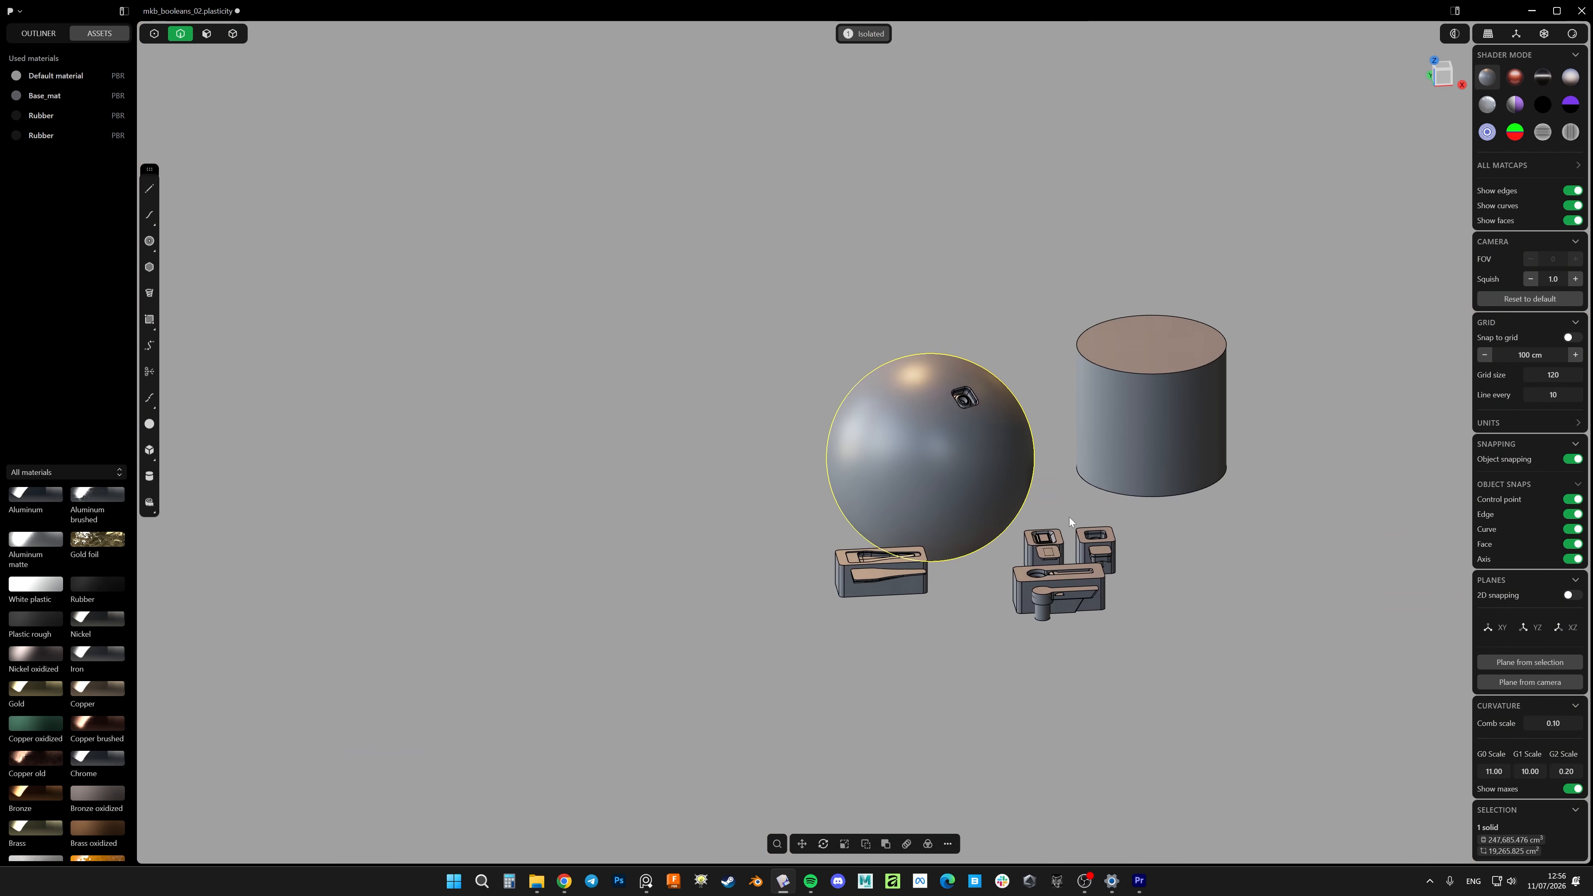
scroll(1043, 550, "up", 5)
key("4")
left_click(1041, 553)
scroll(1046, 557, "up", 5)
key("p")
left_click(1051, 550)
scroll(1051, 551, "down", 7)
middle_click_drag(809, 391, 1005, 548, "shift")
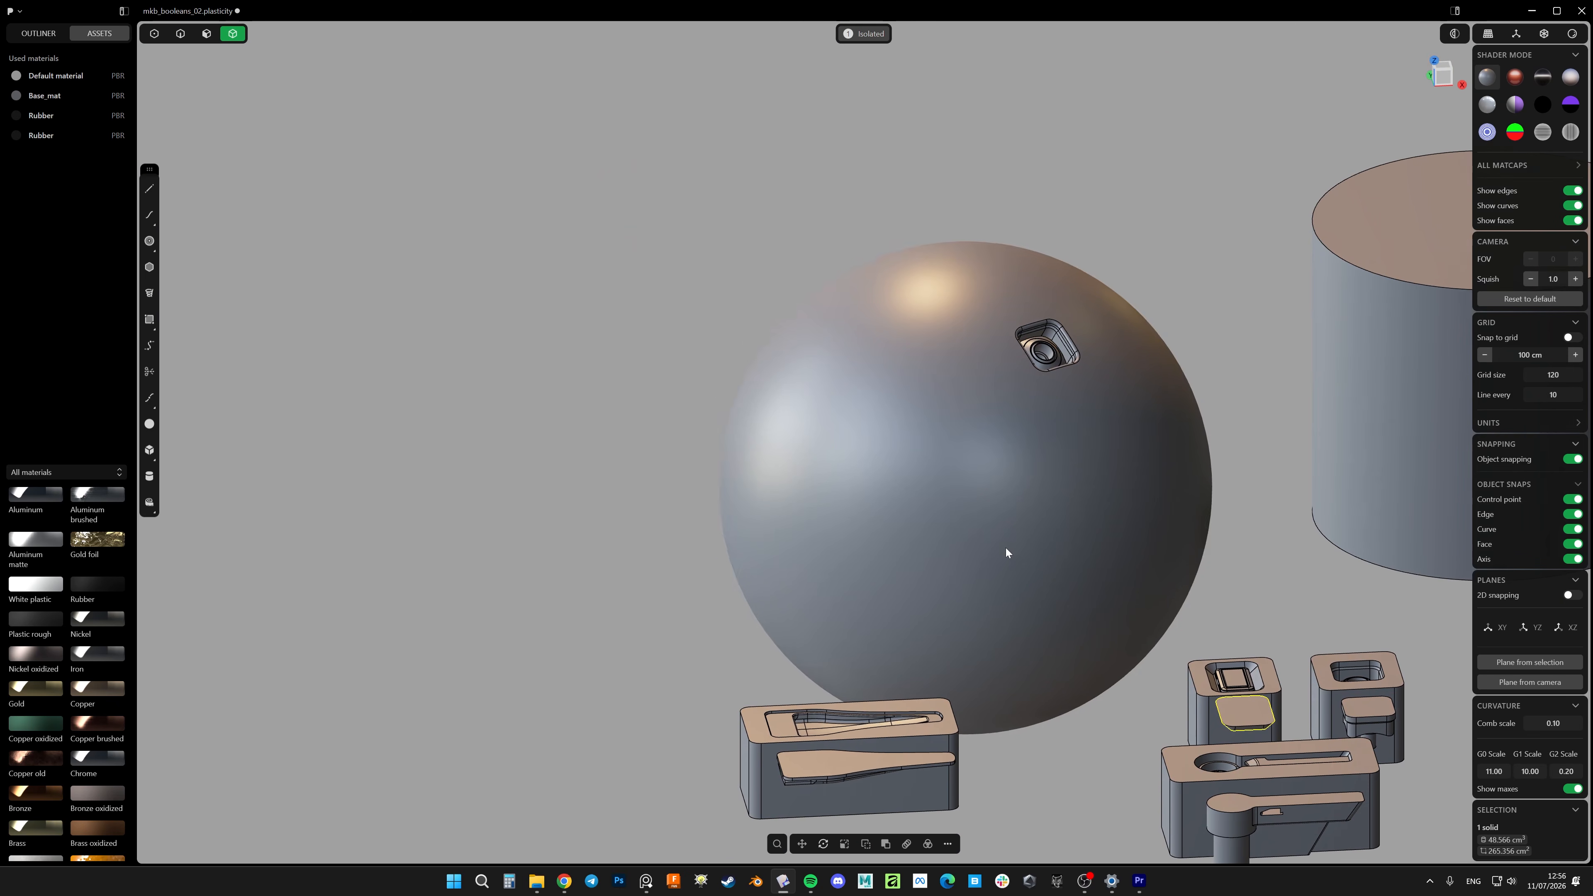
scroll(902, 386, "up", 4)
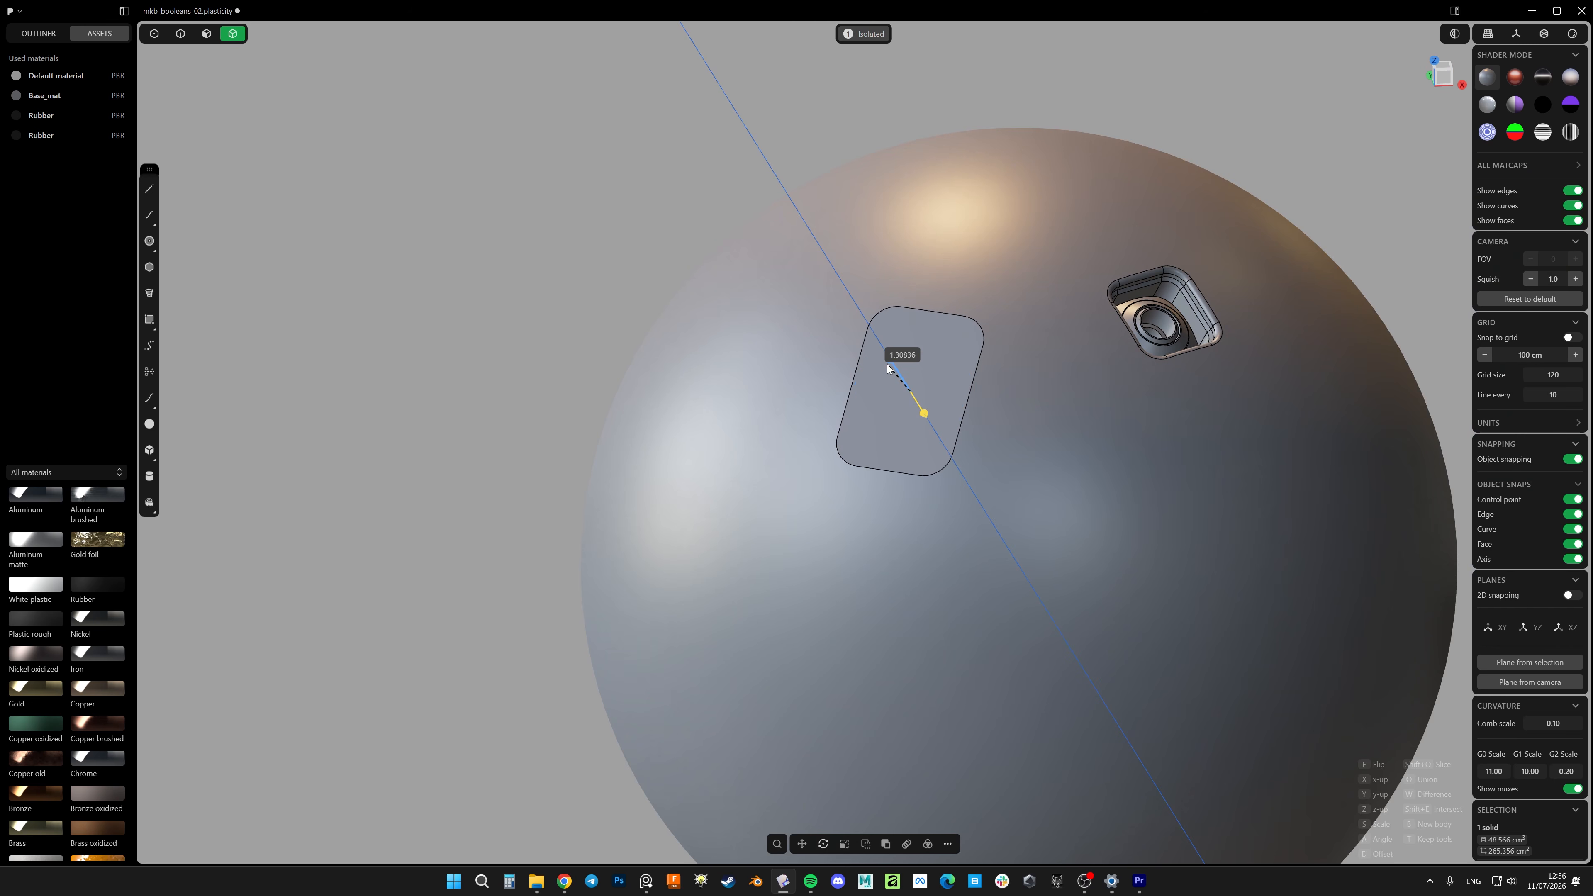
middle_click_drag(888, 363, 966, 444)
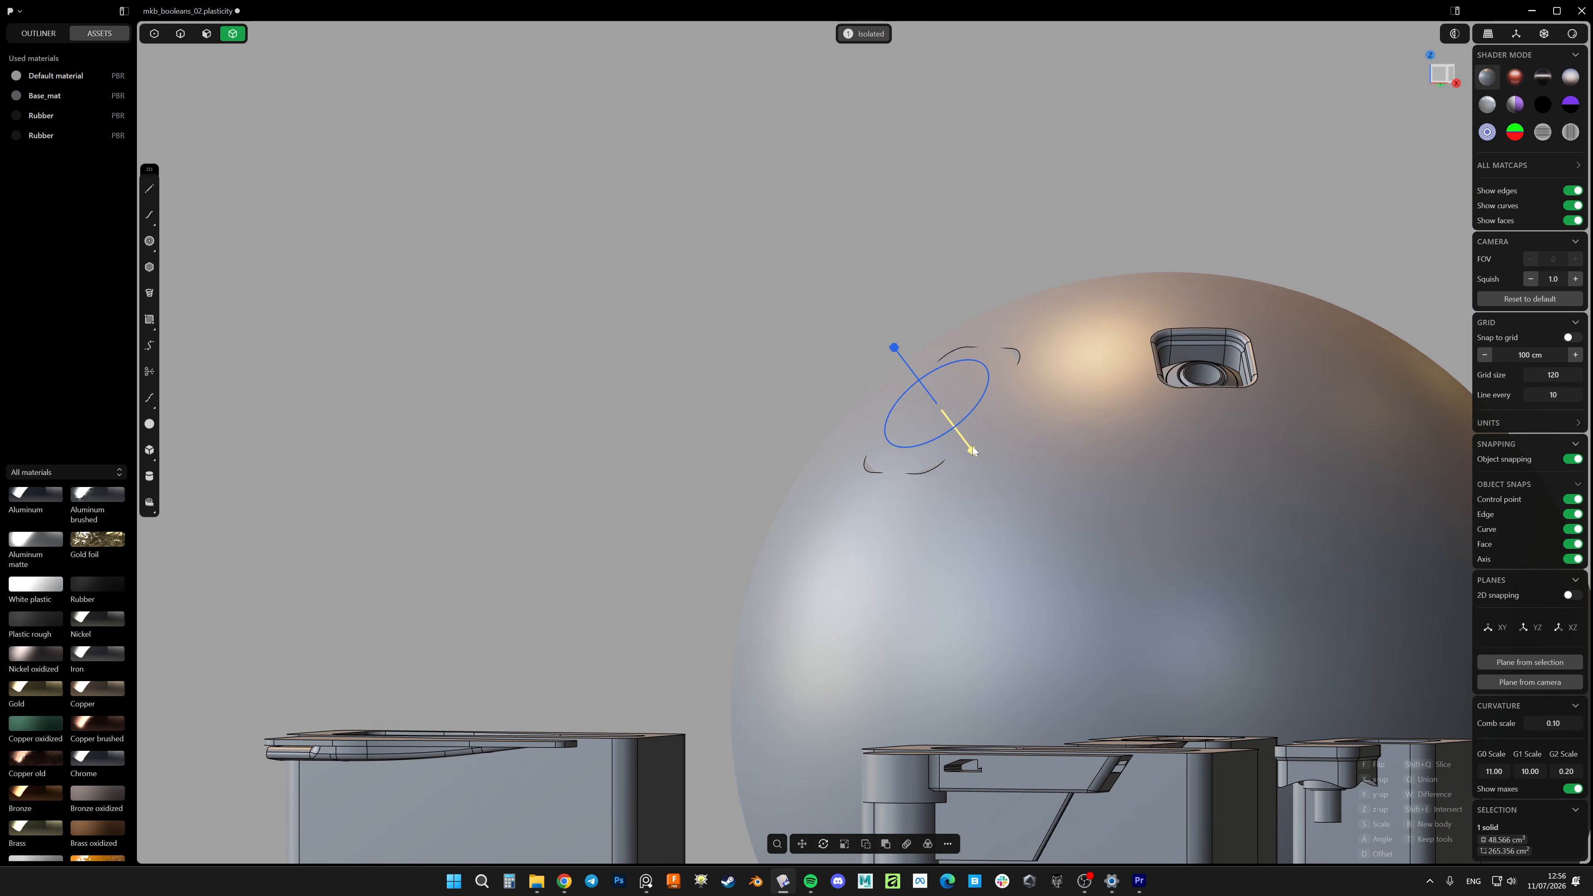
right_click(972, 446)
Push the rectangular cutter's outer face outward beyond the sphere's surface
scroll(1007, 357, "up", 3)
key("3")
left_click(1006, 356)
scroll(1011, 351, "down", 3)
left_click(978, 308)
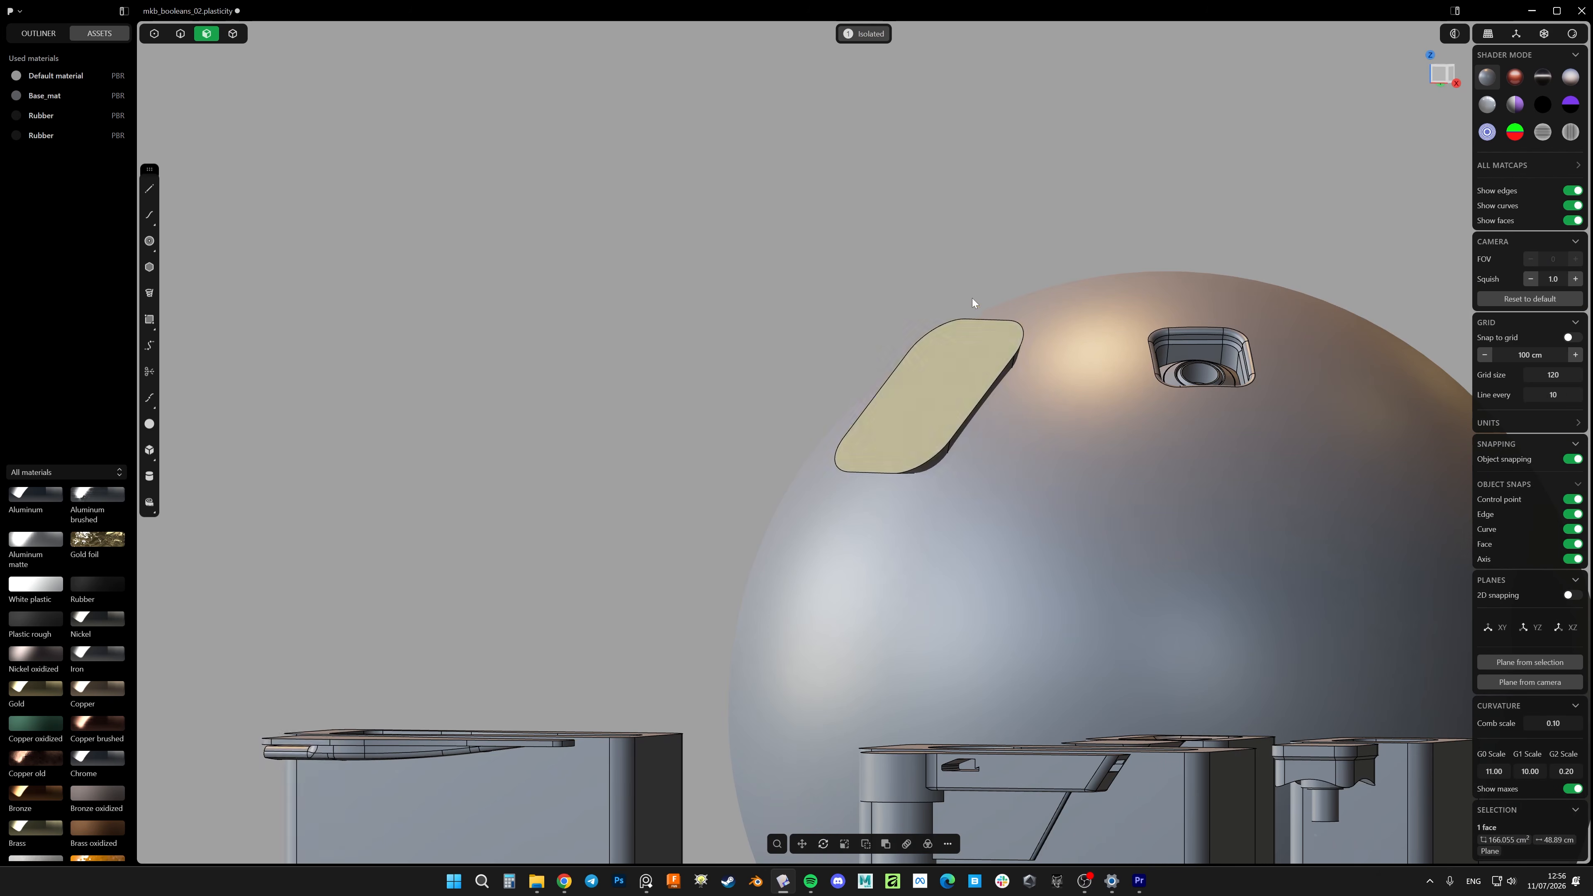
Subtract the rectangular cutter from the sphere with a Boolean difference
key("4")
left_click(1014, 421)
key("q")
left_click(975, 370)
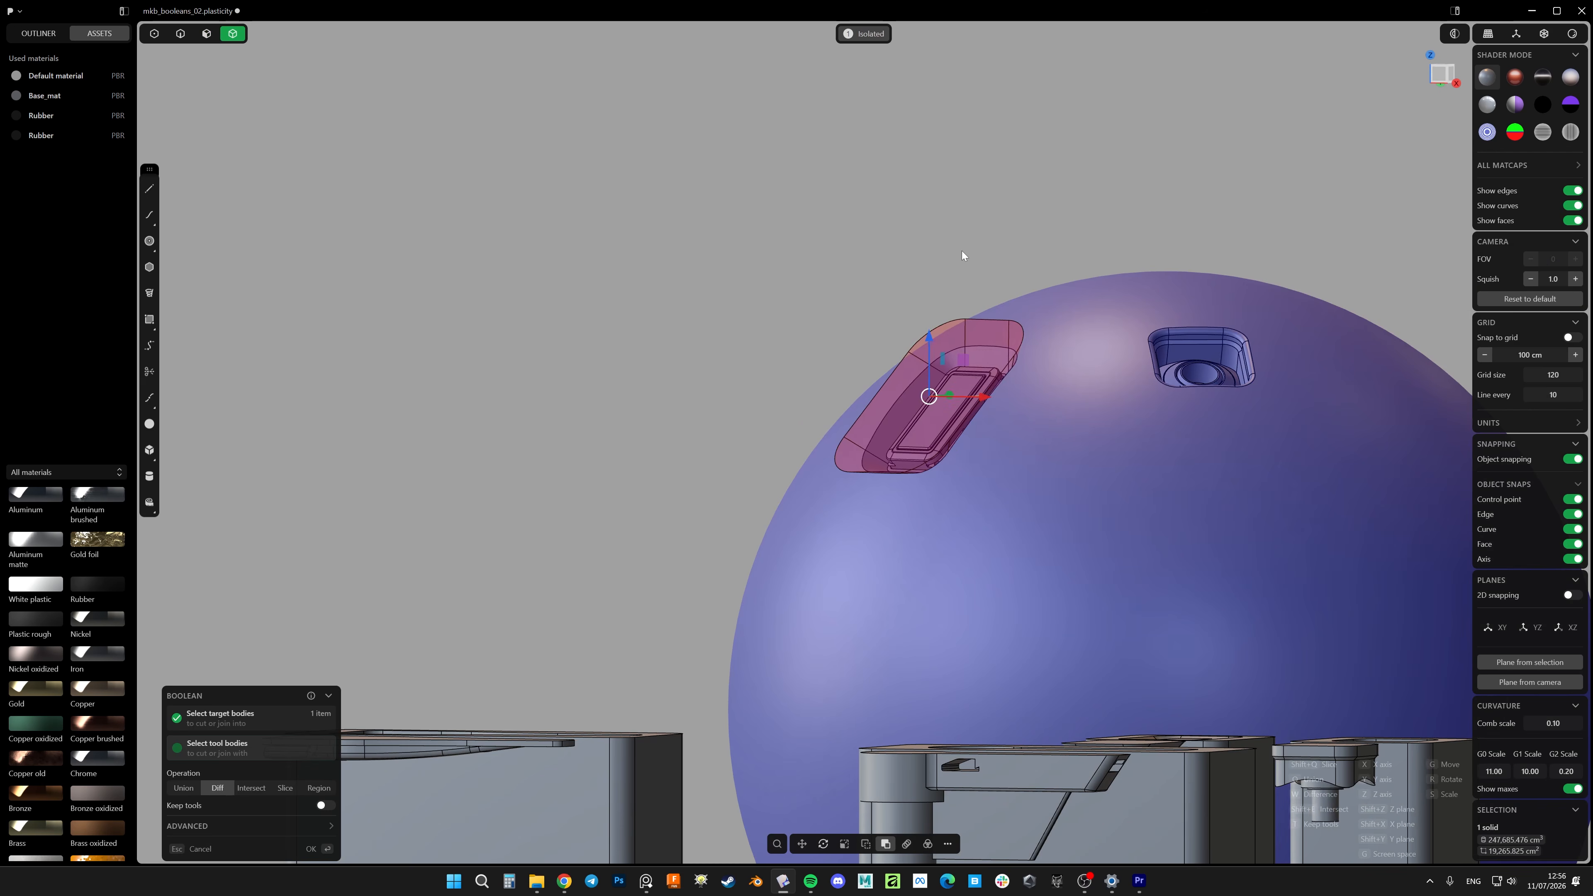
right_click(962, 251)
Fillet the rim edge of the rectangular recess in the sphere
middle_click_drag(943, 387, 1053, 420)
key("2")
left_click(1039, 411)
key("f")
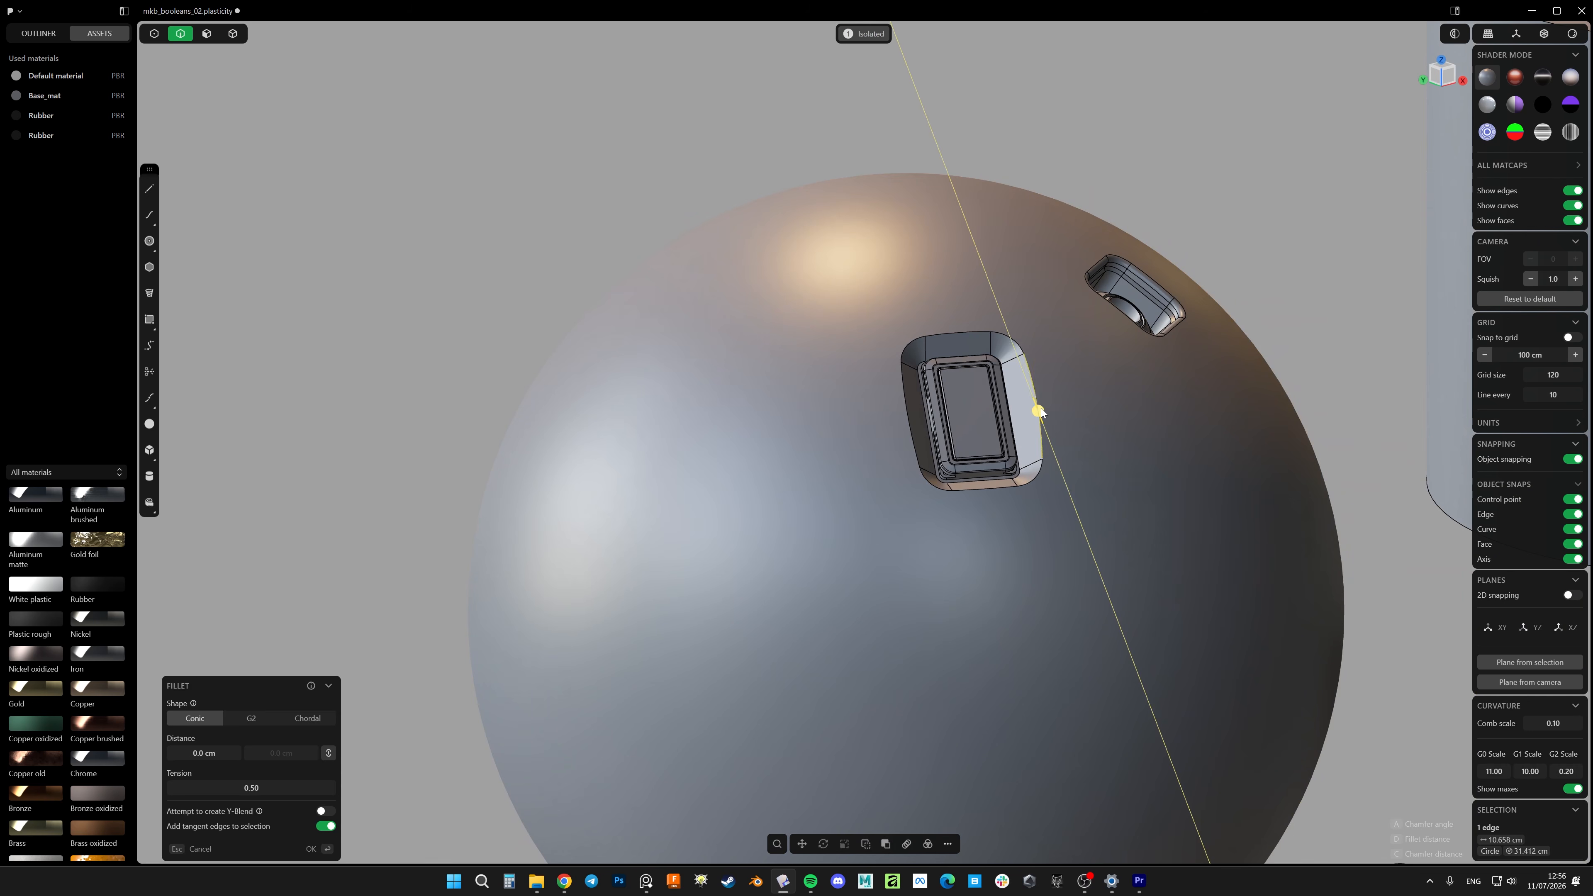
key("Return")
Unwrap the large cylinder's curved side face into a flat sheet
scroll(1038, 407, "down", 5)
middle_click_drag(1103, 560, 950, 530)
key("3")
left_click(978, 420)
key("o")
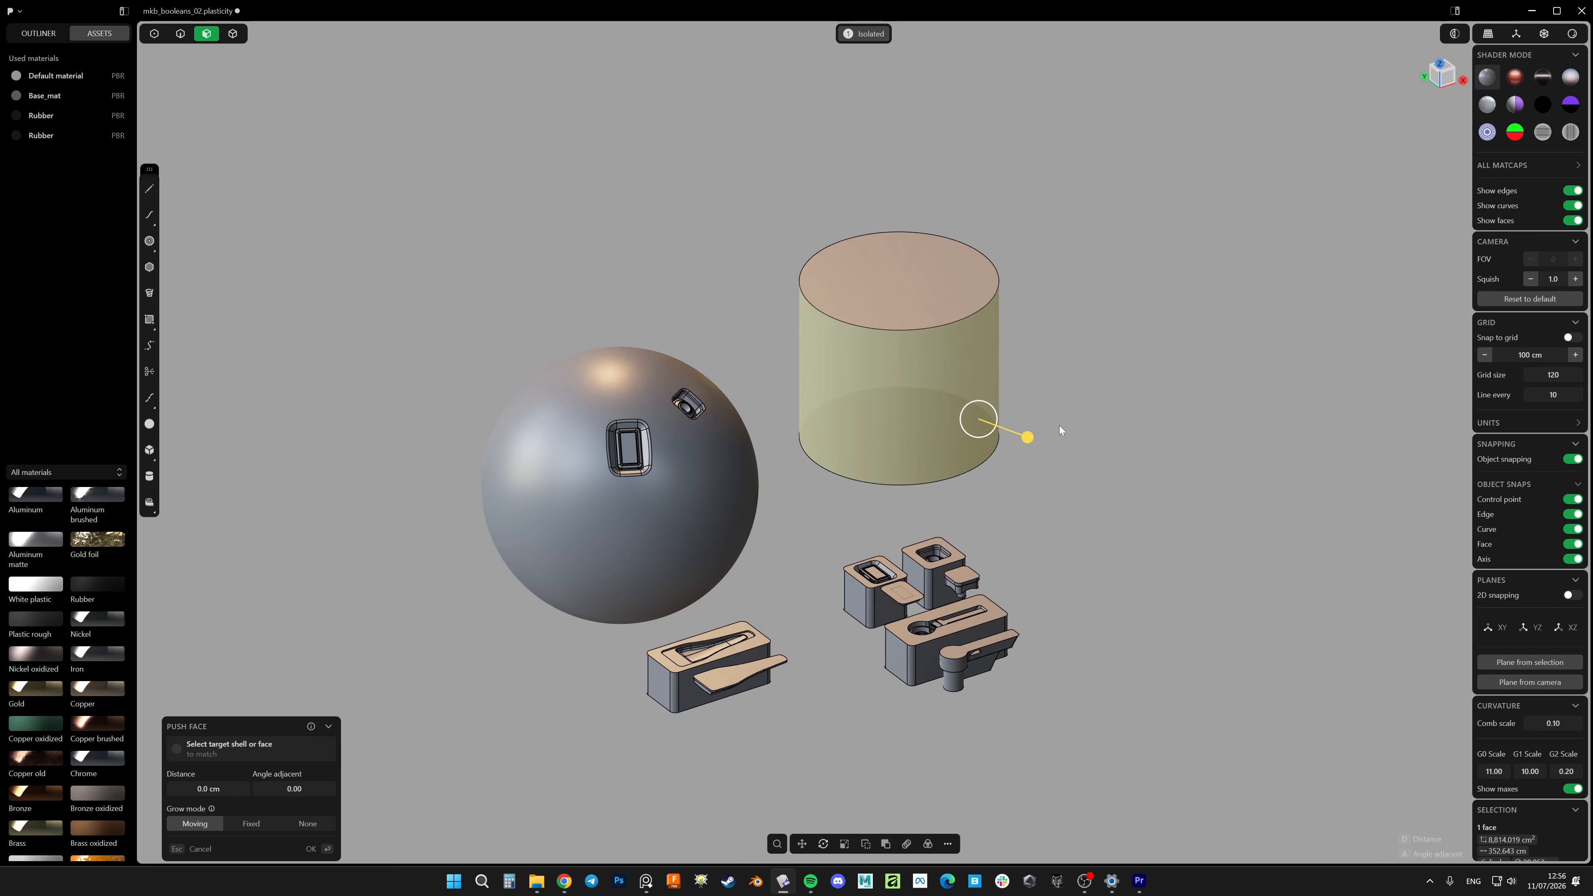
type("funw")
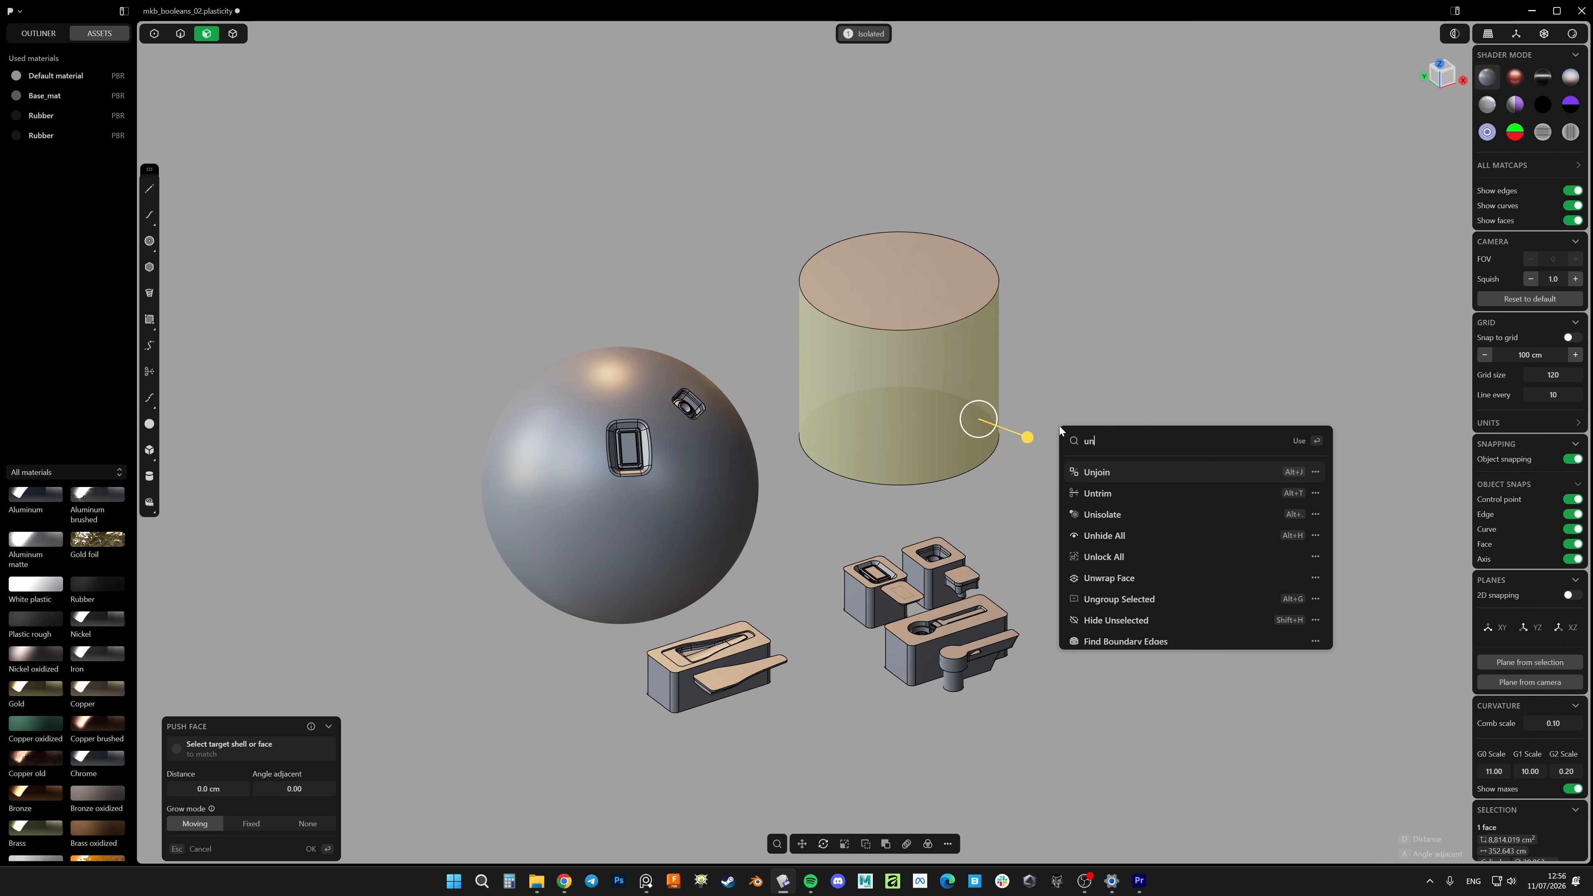
left_click(1125, 476)
Move the cylinder's unwrapped sheet into the free space beside the cylinder
scroll(1044, 451, "down", 3)
middle_click_drag(1050, 447, 1035, 483)
key("g")
left_click_drag(1010, 438, 1214, 472)
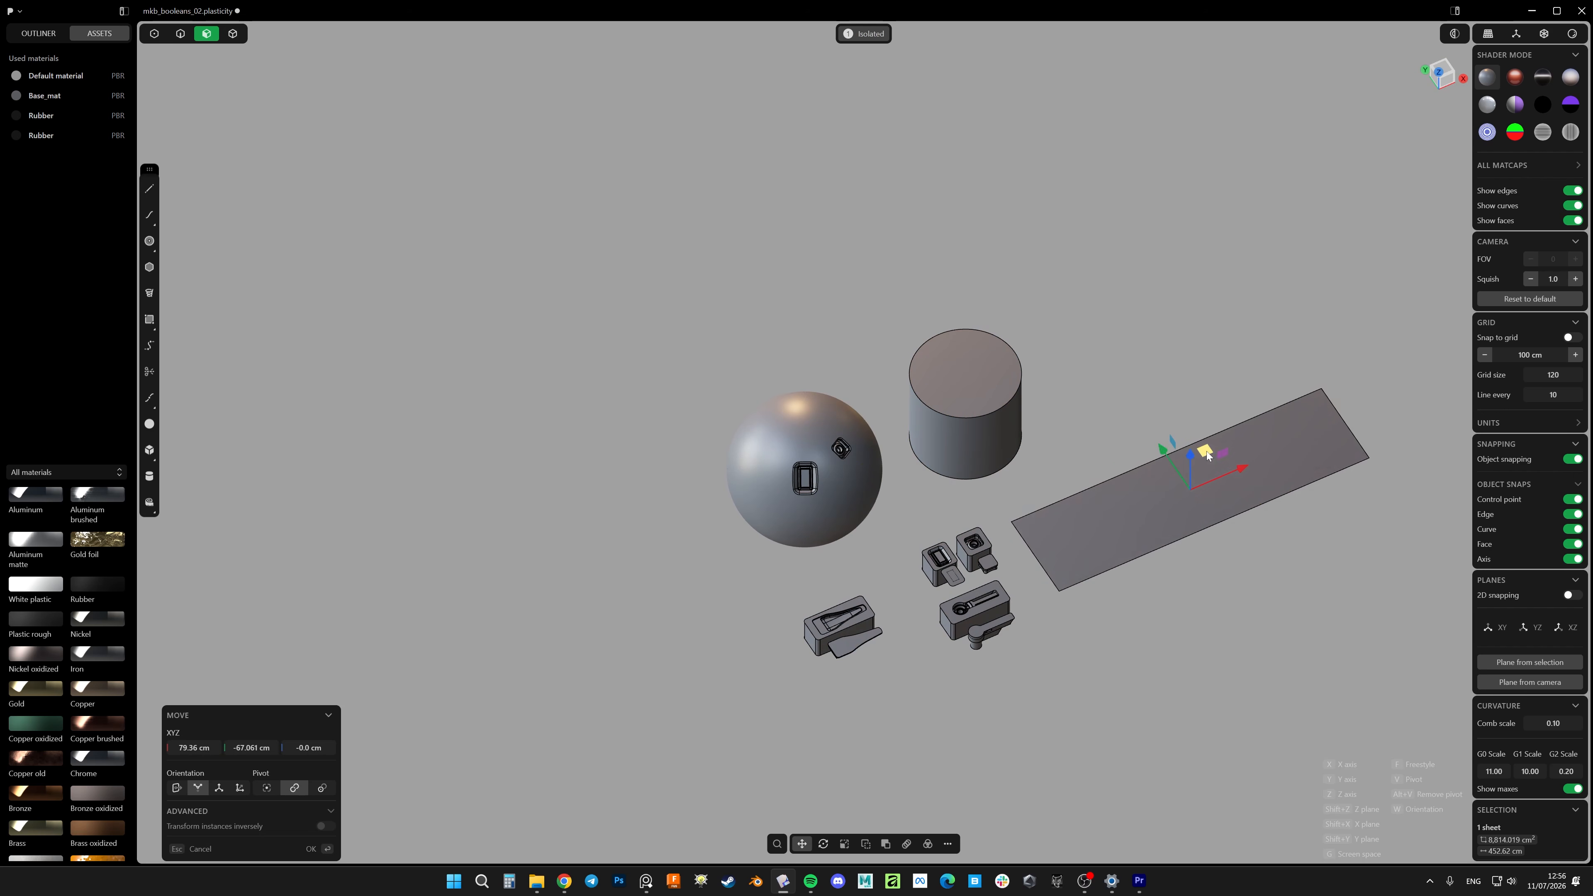
right_click(1215, 473)
key("Escape")
Place the long cutter with the round end on the cylinder's unwrapped sheet, scaled up and sunk into its surface
scroll(975, 565, "up", 5)
key("4")
middle_click_drag(1024, 752, 860, 660, "shift")
left_click(868, 674)
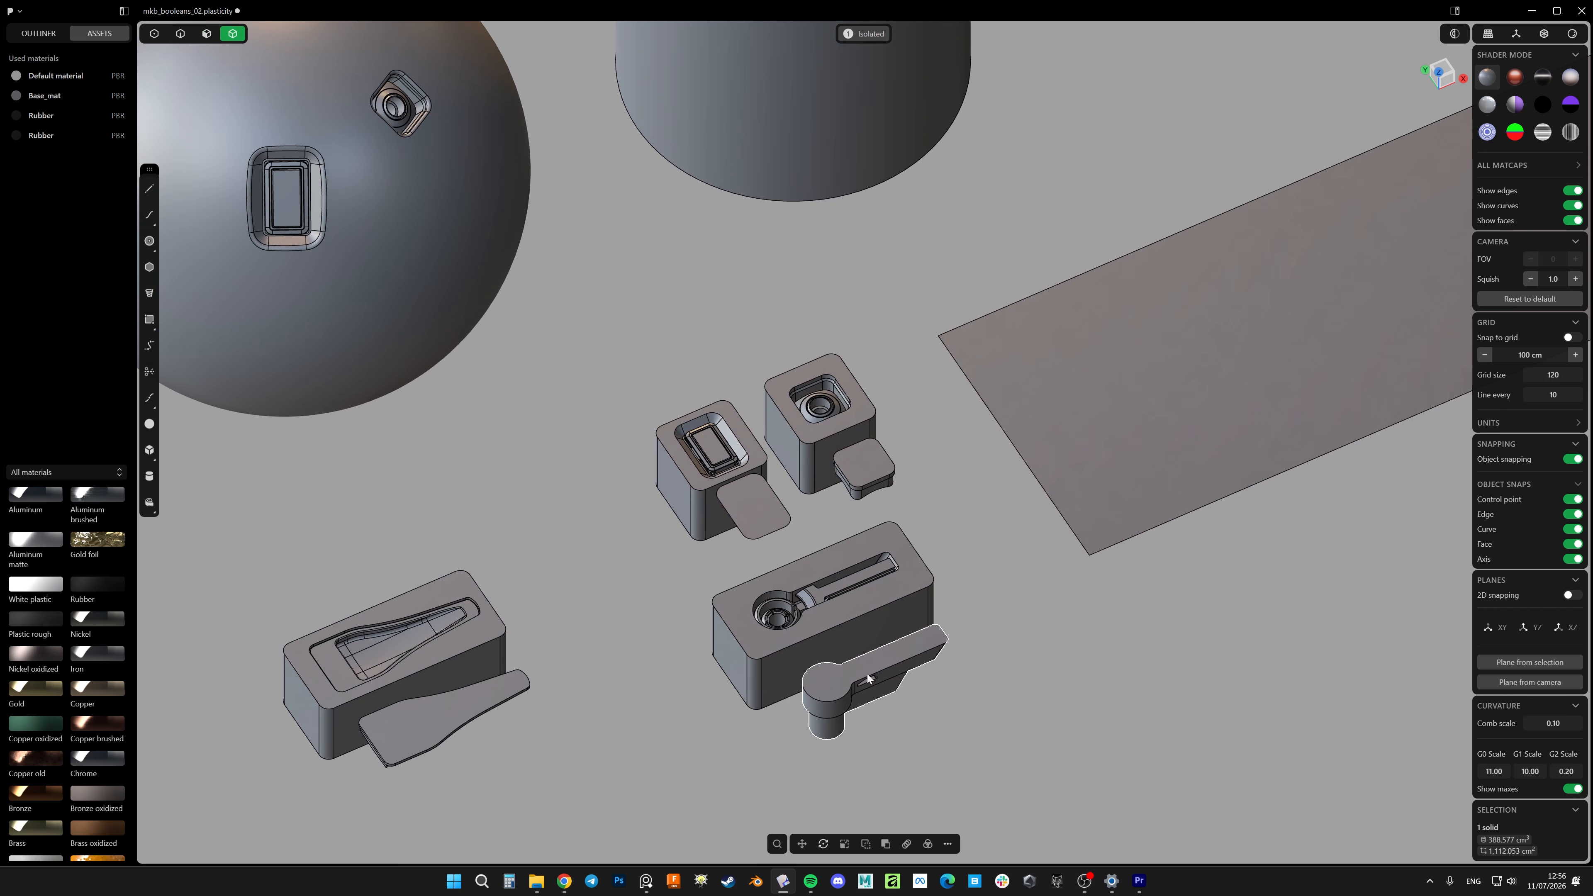
key("p")
scroll(835, 681, "down", 3)
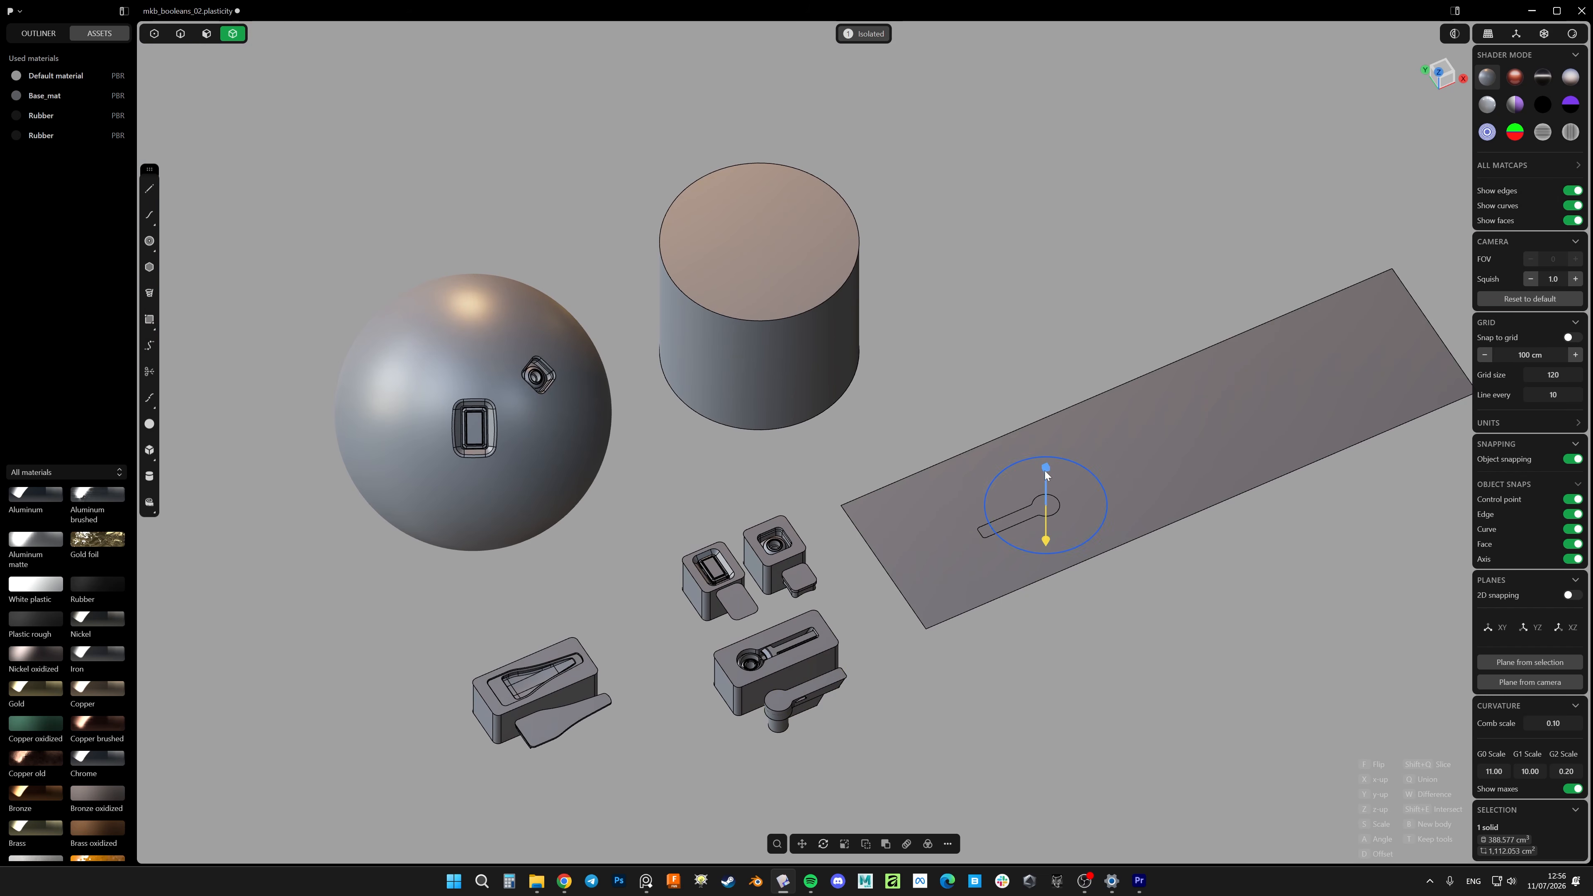
key("Escape")
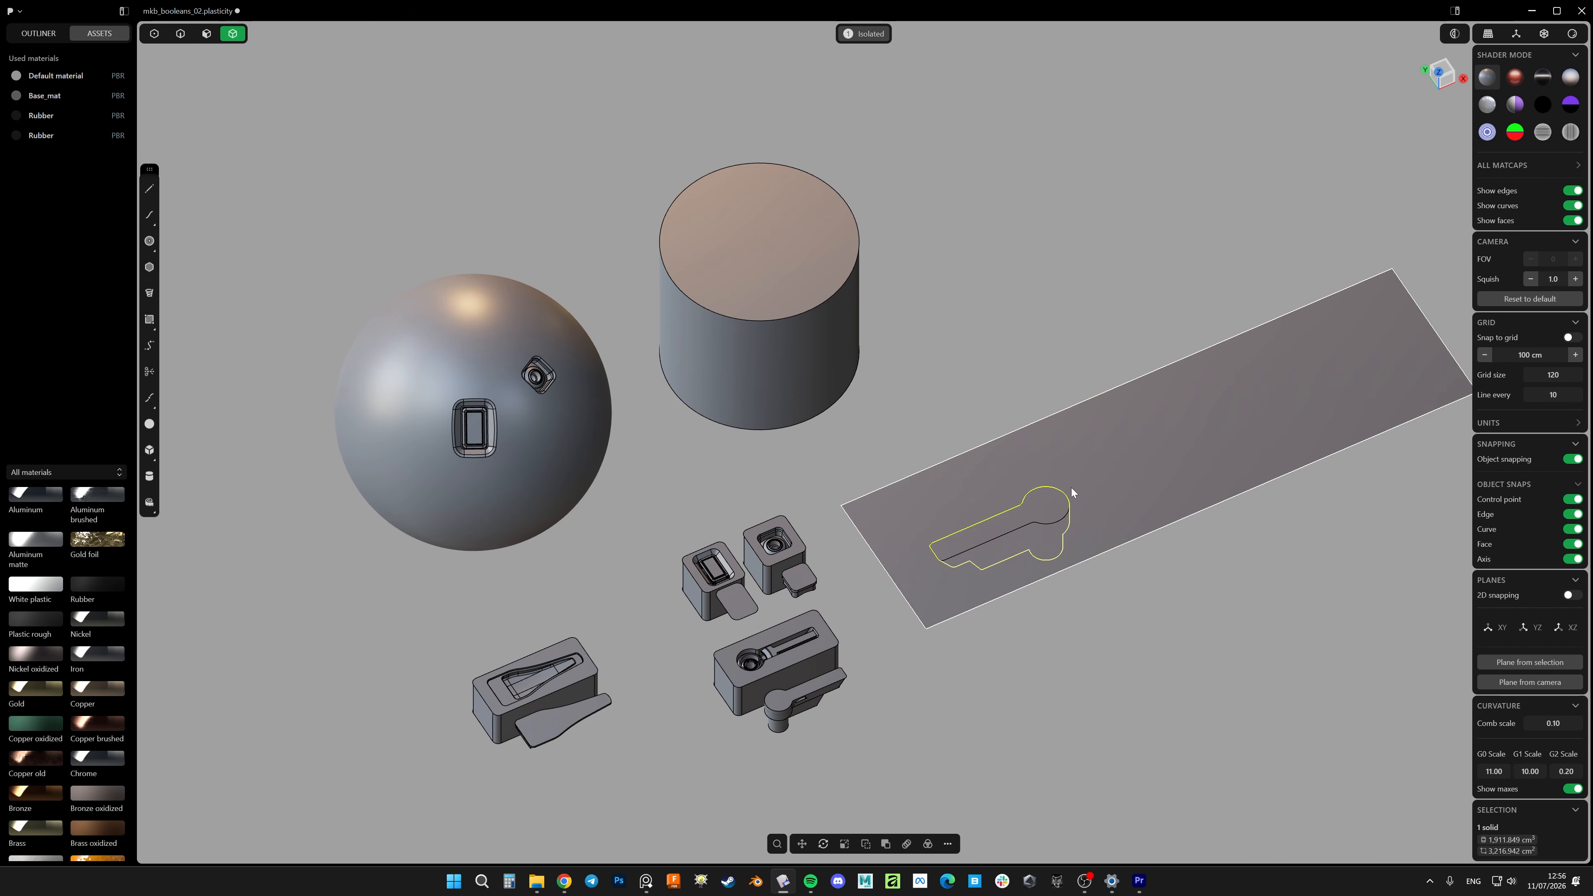
right_click(1071, 487)
Try to deform the long cutter from the flat sheet onto the cylinder's side face
left_click(1126, 535)
left_click(1124, 478)
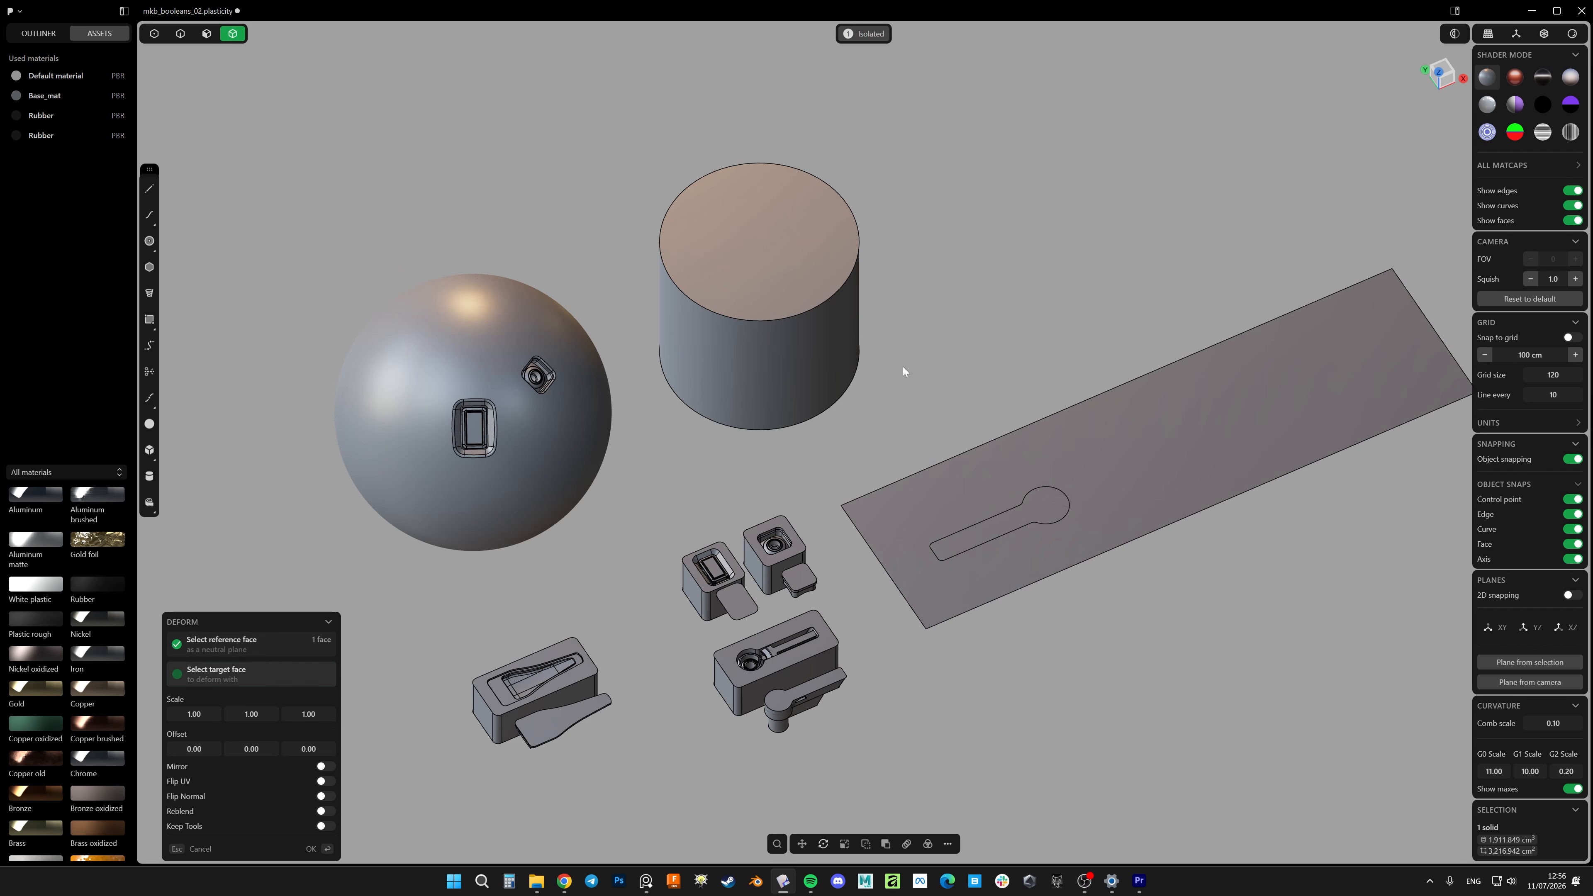
left_click(843, 371)
middle_click_drag(872, 373, 878, 611)
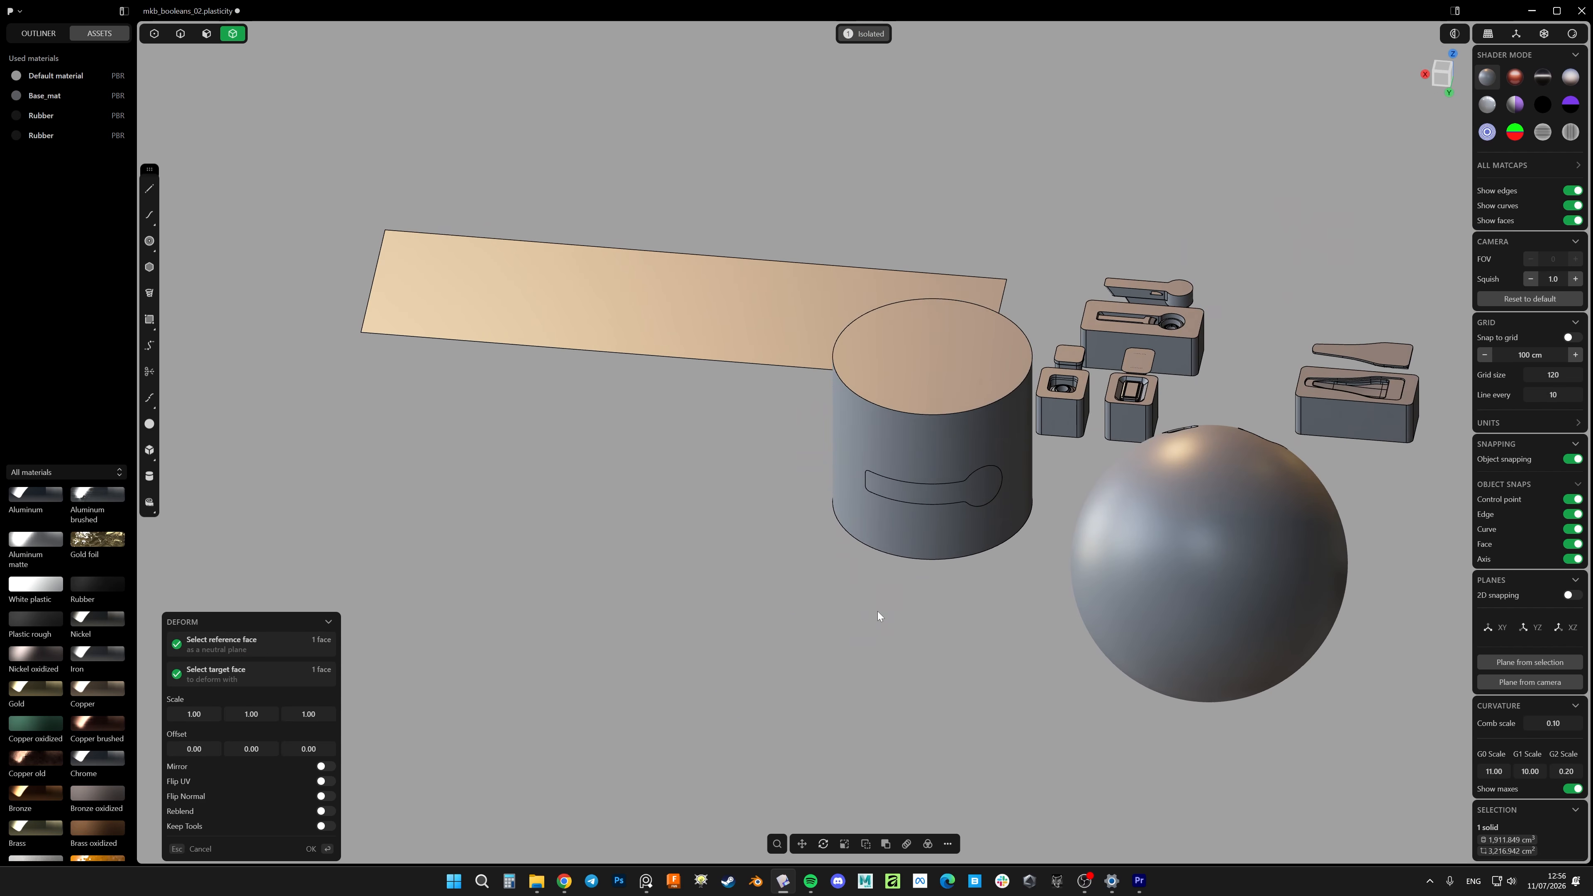
key("Return")
Try to subtract the wrapped long cutter from the cylinder with a Boolean
middle_click_drag(939, 540, 947, 376)
left_click(952, 441)
key("q")
left_click(947, 483)
key("Return")
Scale the long cutter on the unwrapped sheet by about 1.2 along Z
left_click(878, 250)
key("s")
left_click(993, 278)
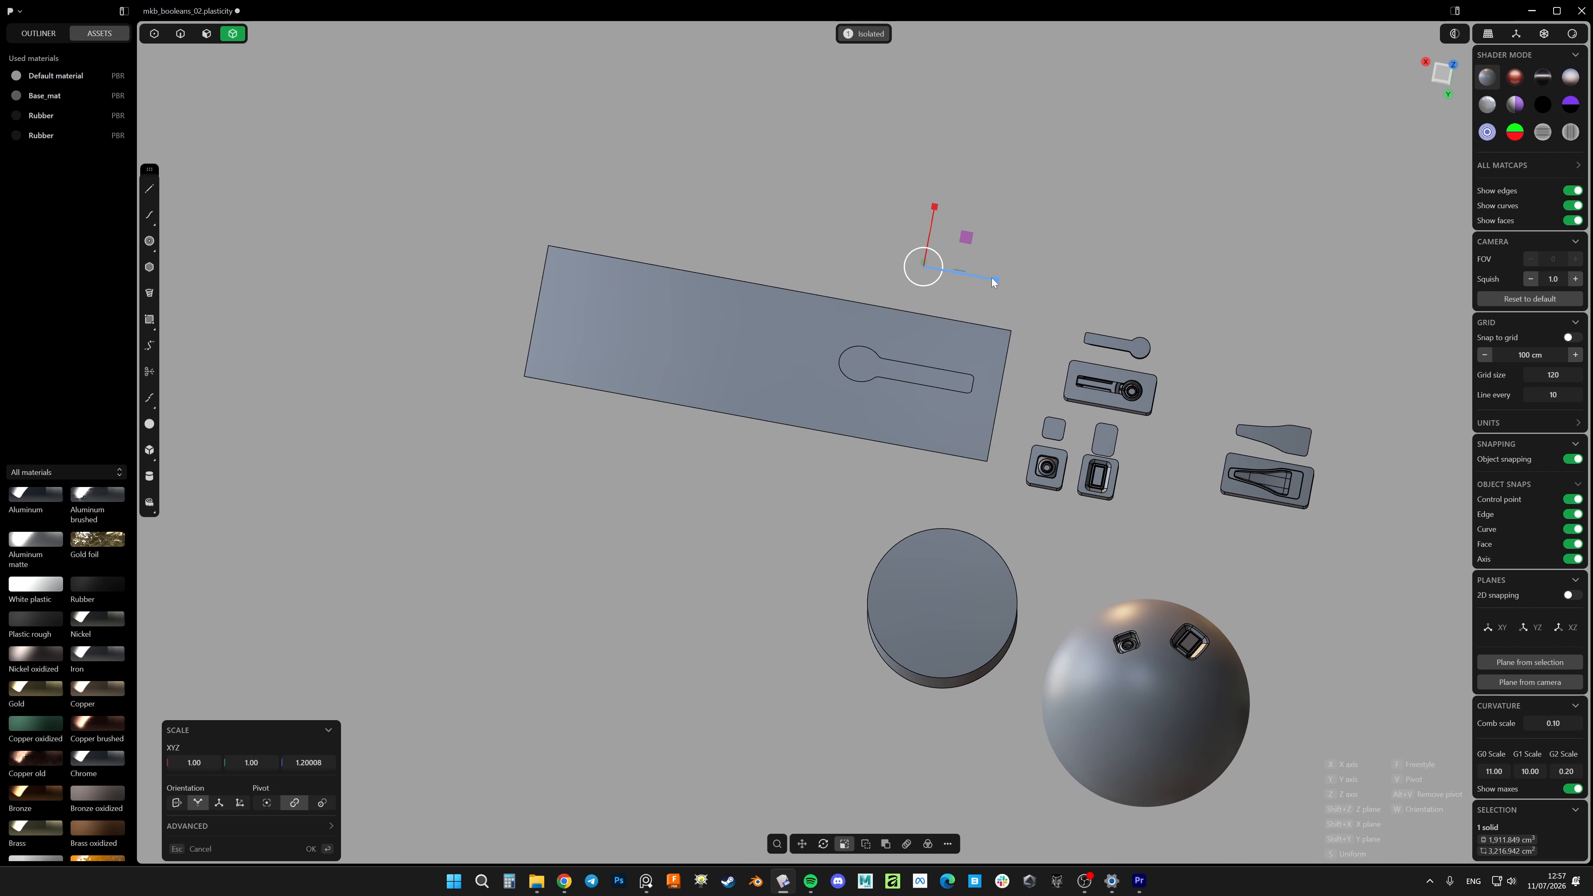
middle_click_drag(992, 278, 952, 364)
Deform the long cutter onto the cylinder, using the unwrapped sheet as reference face and the cylinder's side as target face
type("fdef")
left_click(1031, 511)
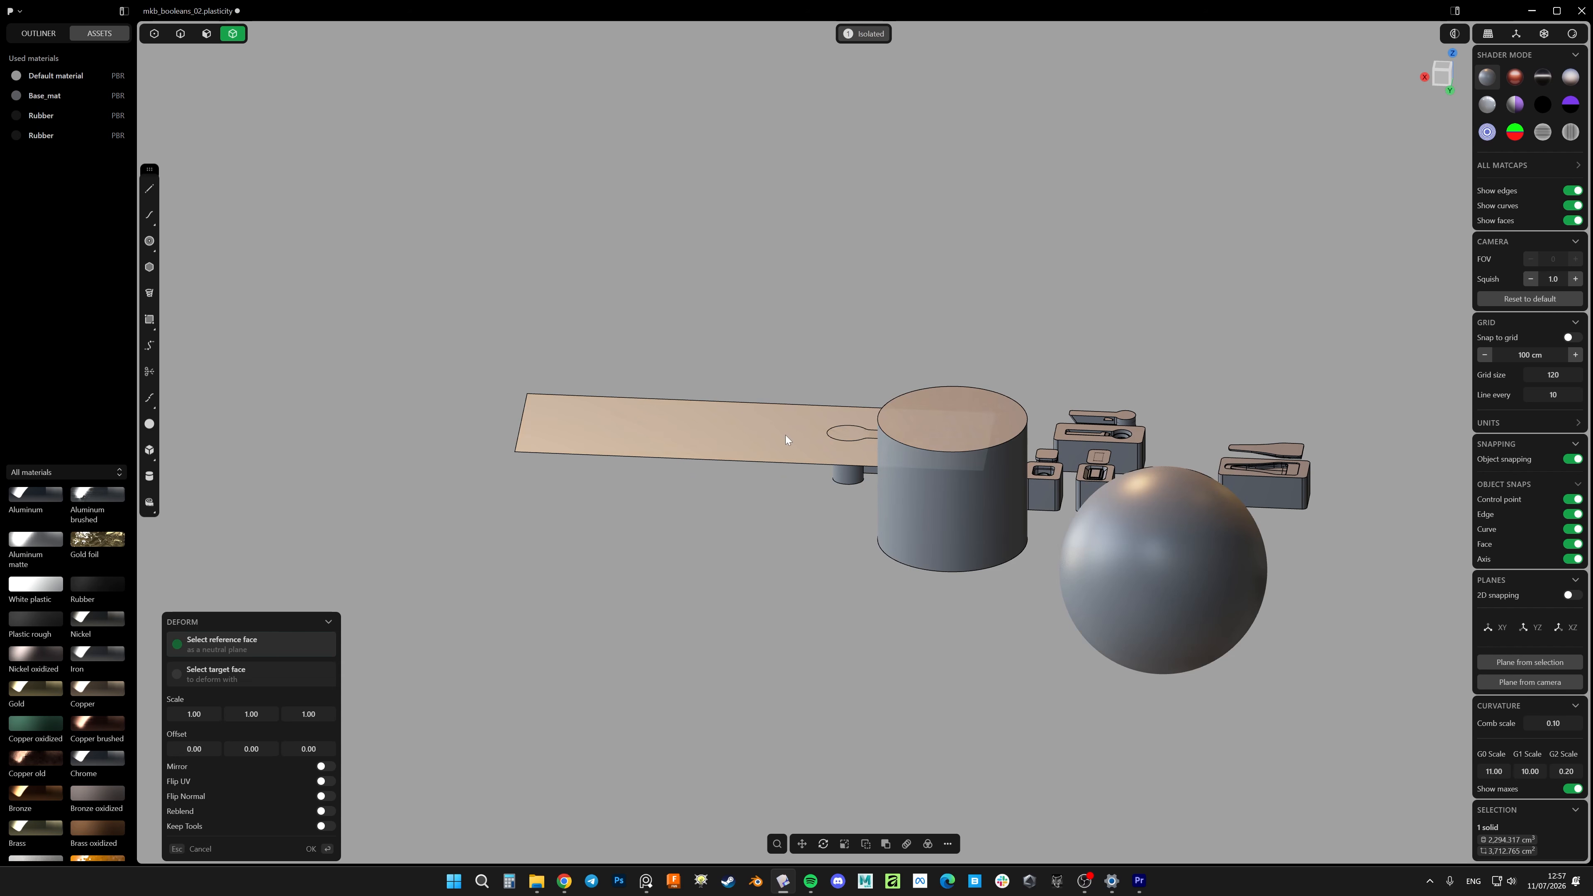
left_click(786, 441)
left_click(928, 514)
right_click(986, 604)
Subtract the deformed long cutter from the cylinder with a Boolean difference
scroll(1002, 532, "up", 4)
left_click(997, 534)
key("q")
left_click(974, 473)
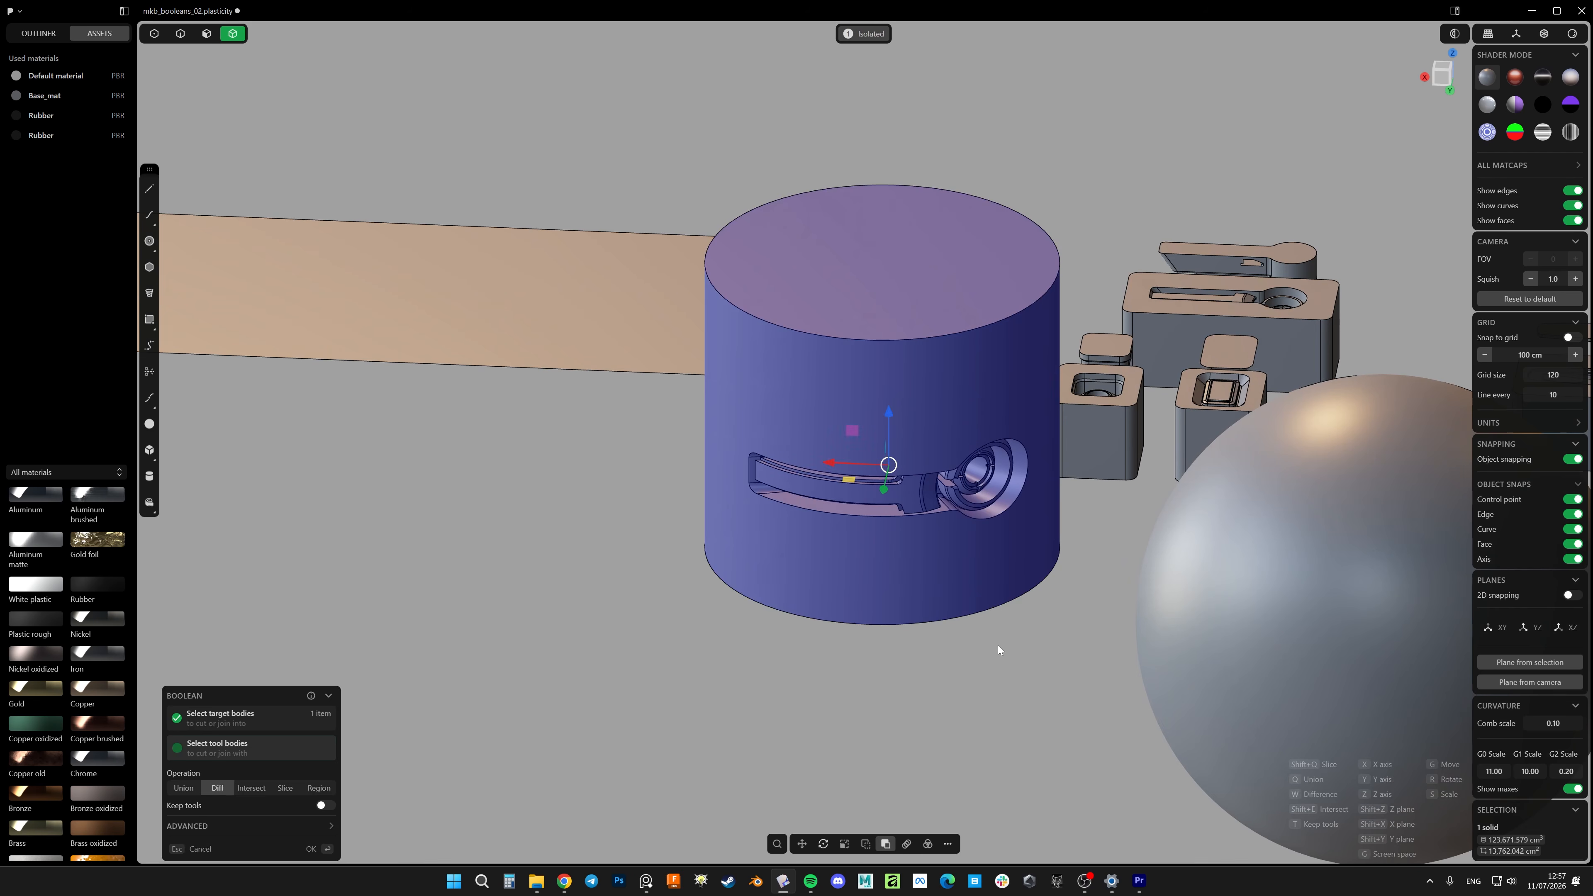
right_click(998, 645)
Draw a rectangle over the sphere's lower part in the Left view and imprint it on the sphere as a separate face
middle_click_drag(998, 645, 587, 540)
scroll(952, 431, "down", 3)
middle_click_drag(587, 539, 1077, 377, "shift")
left_click(922, 426)
left_click(1442, 74)
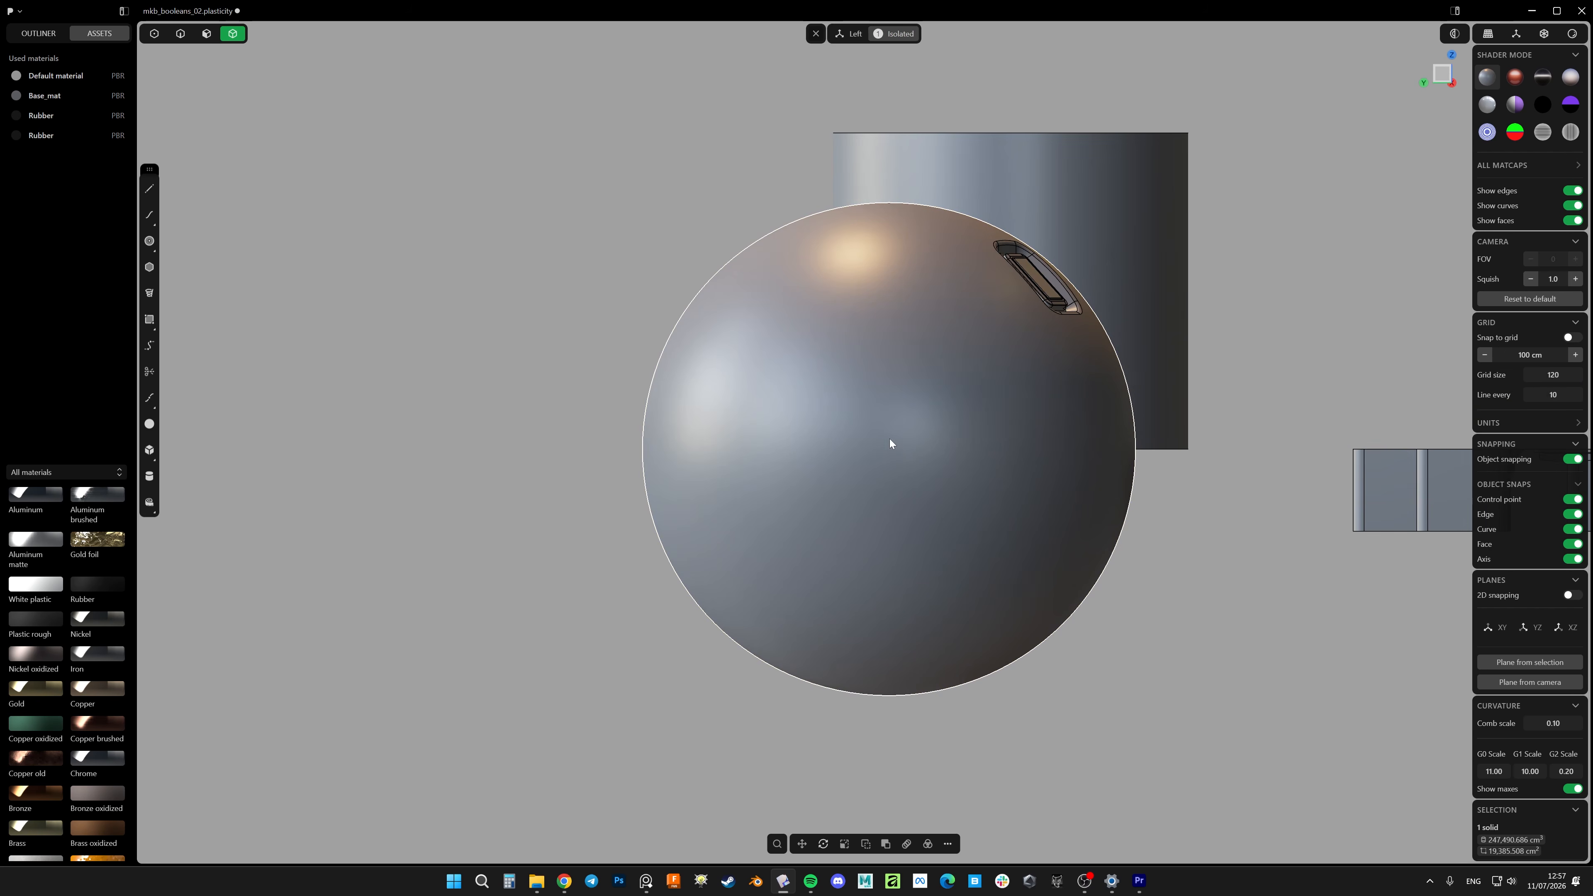
scroll(890, 438, "down", 2)
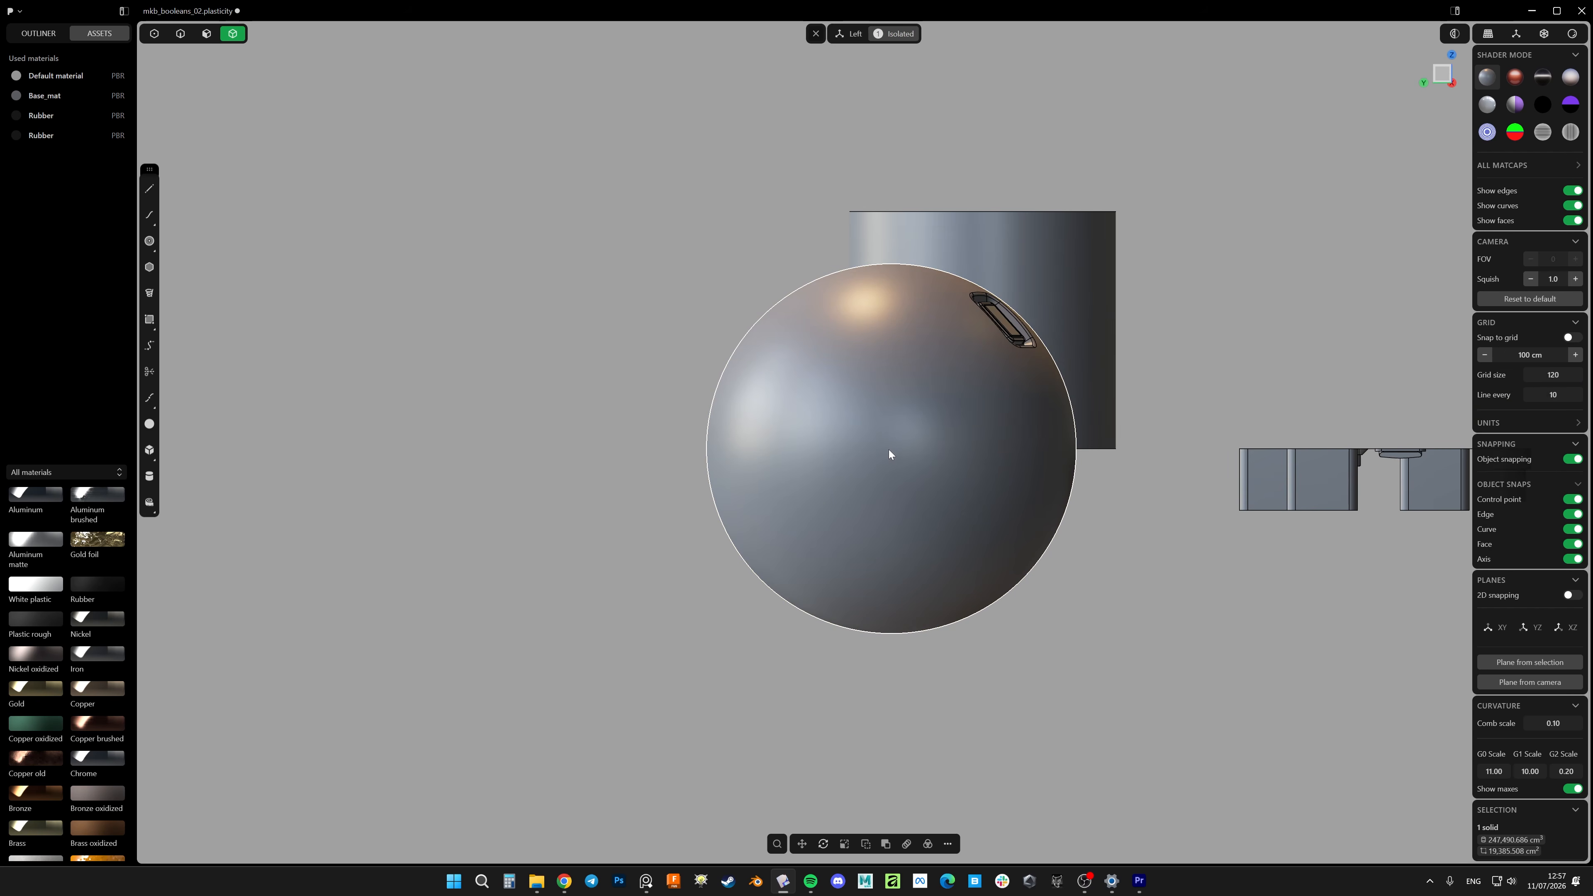
left_click(797, 558)
key("alt+c")
left_click(978, 496)
middle_click_drag(978, 496, 1010, 630)
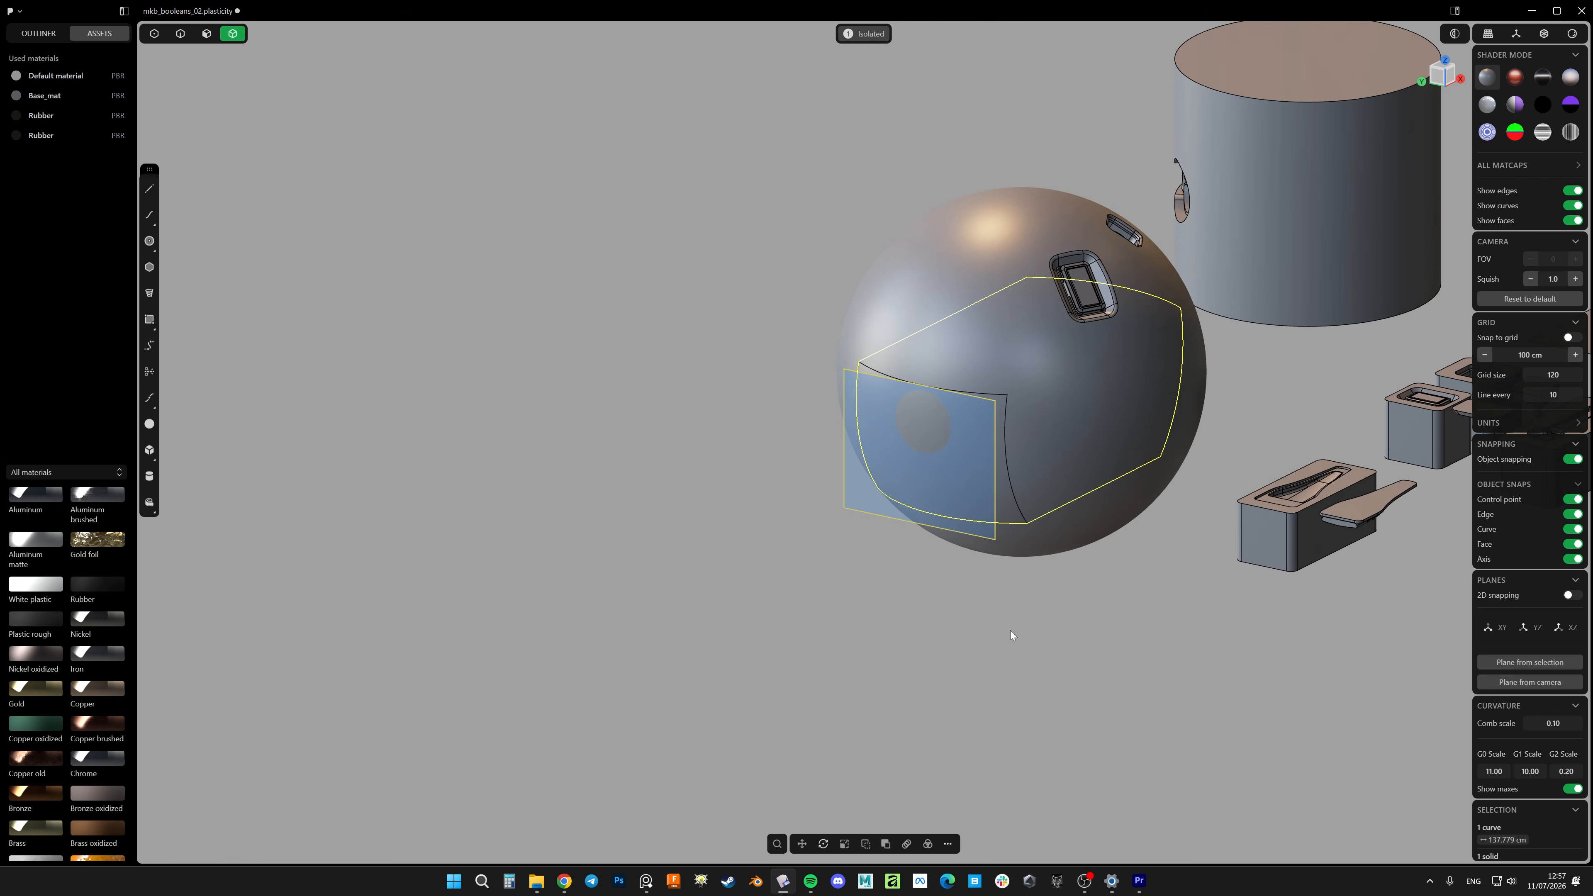
middle_click_drag(1019, 494, 910, 476, "shift")
Unwrap the sphere's four-sided imprinted patch and move the flat sheet into the free space in front of the sphere
left_click(866, 458)
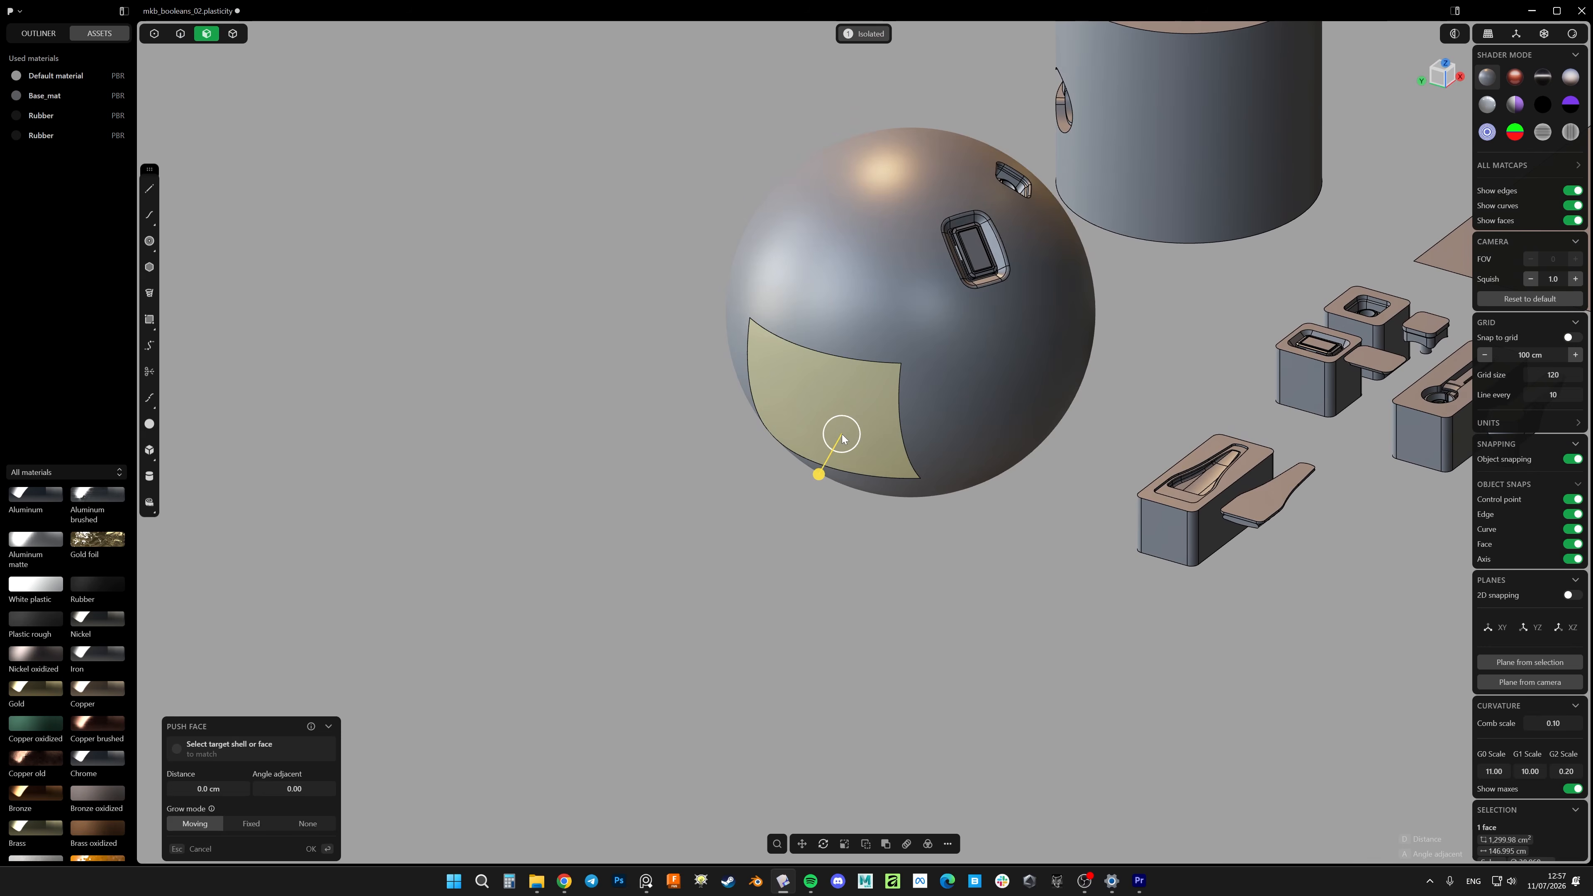
type("funw")
left_click(898, 495)
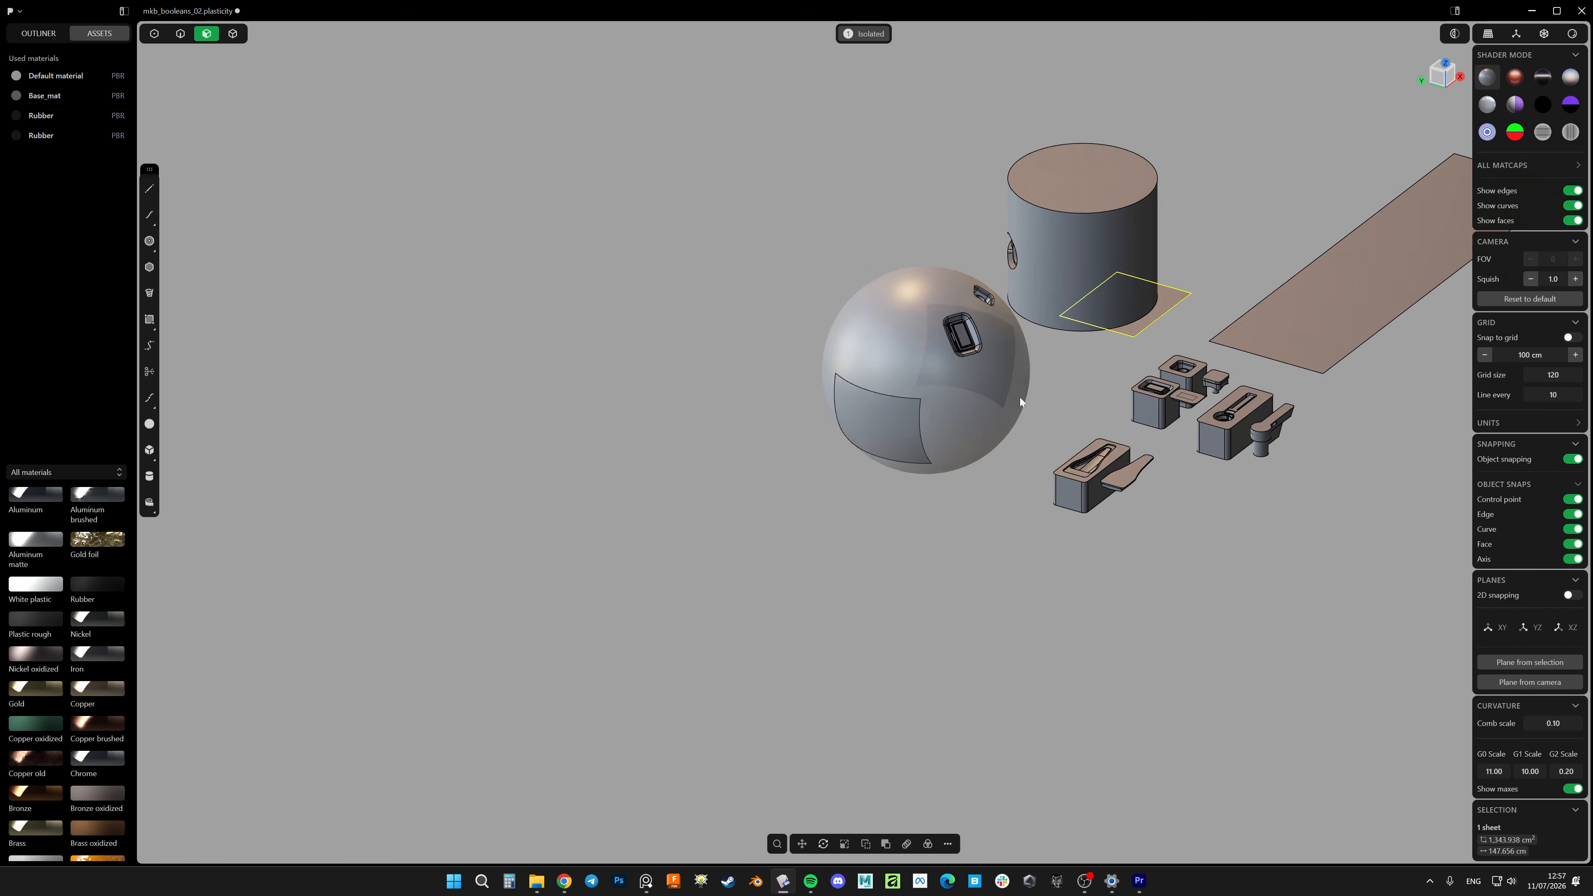
key("g")
left_click_drag(1215, 242, 854, 523)
right_click(853, 523)
Place the tapered bottle-shaped cutter on the sphere patch's unwrapped sheet
scroll(1008, 562, "up", 4)
key("4")
left_click(1181, 475)
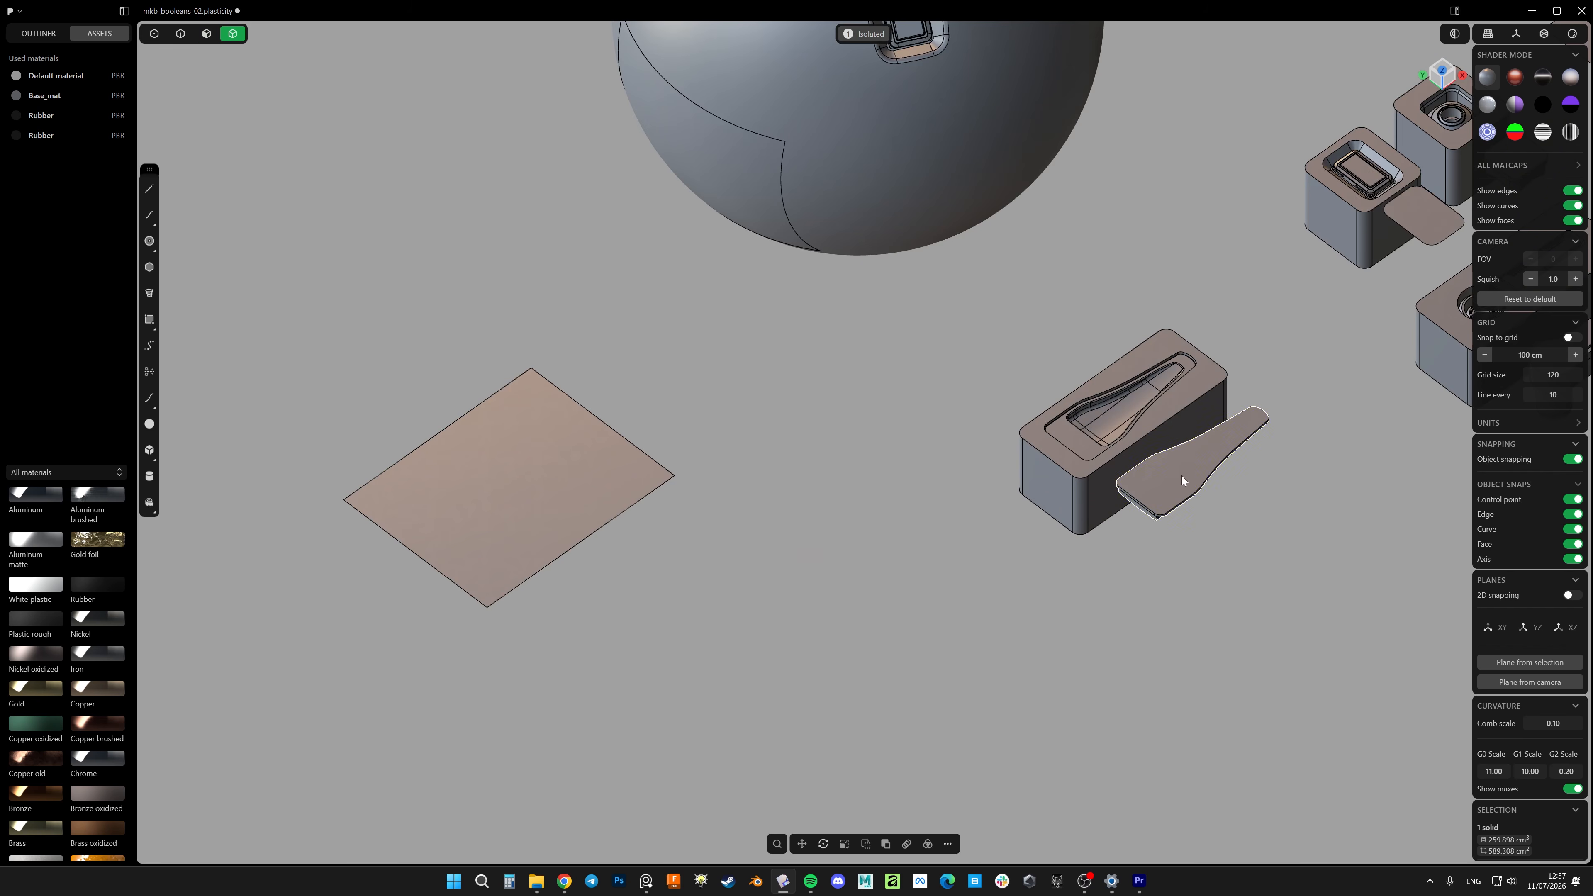
key("p")
left_click(1180, 476)
middle_click_drag(739, 506, 1090, 547, "shift")
left_click(866, 531)
right_click(1022, 438)
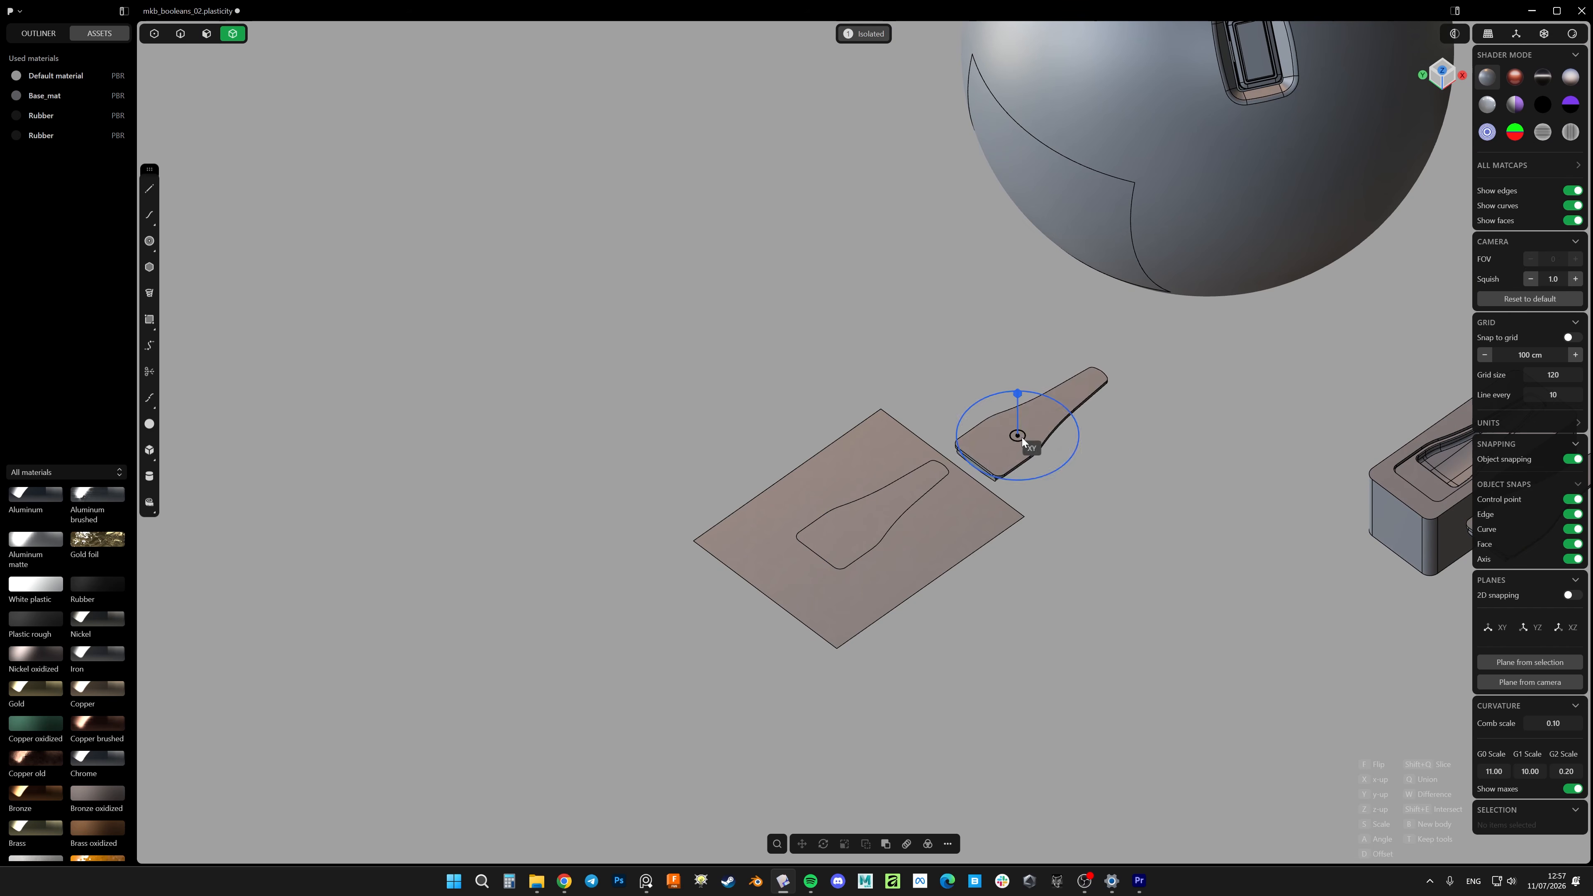
middle_click_drag(938, 545, 1002, 489)
type("f")
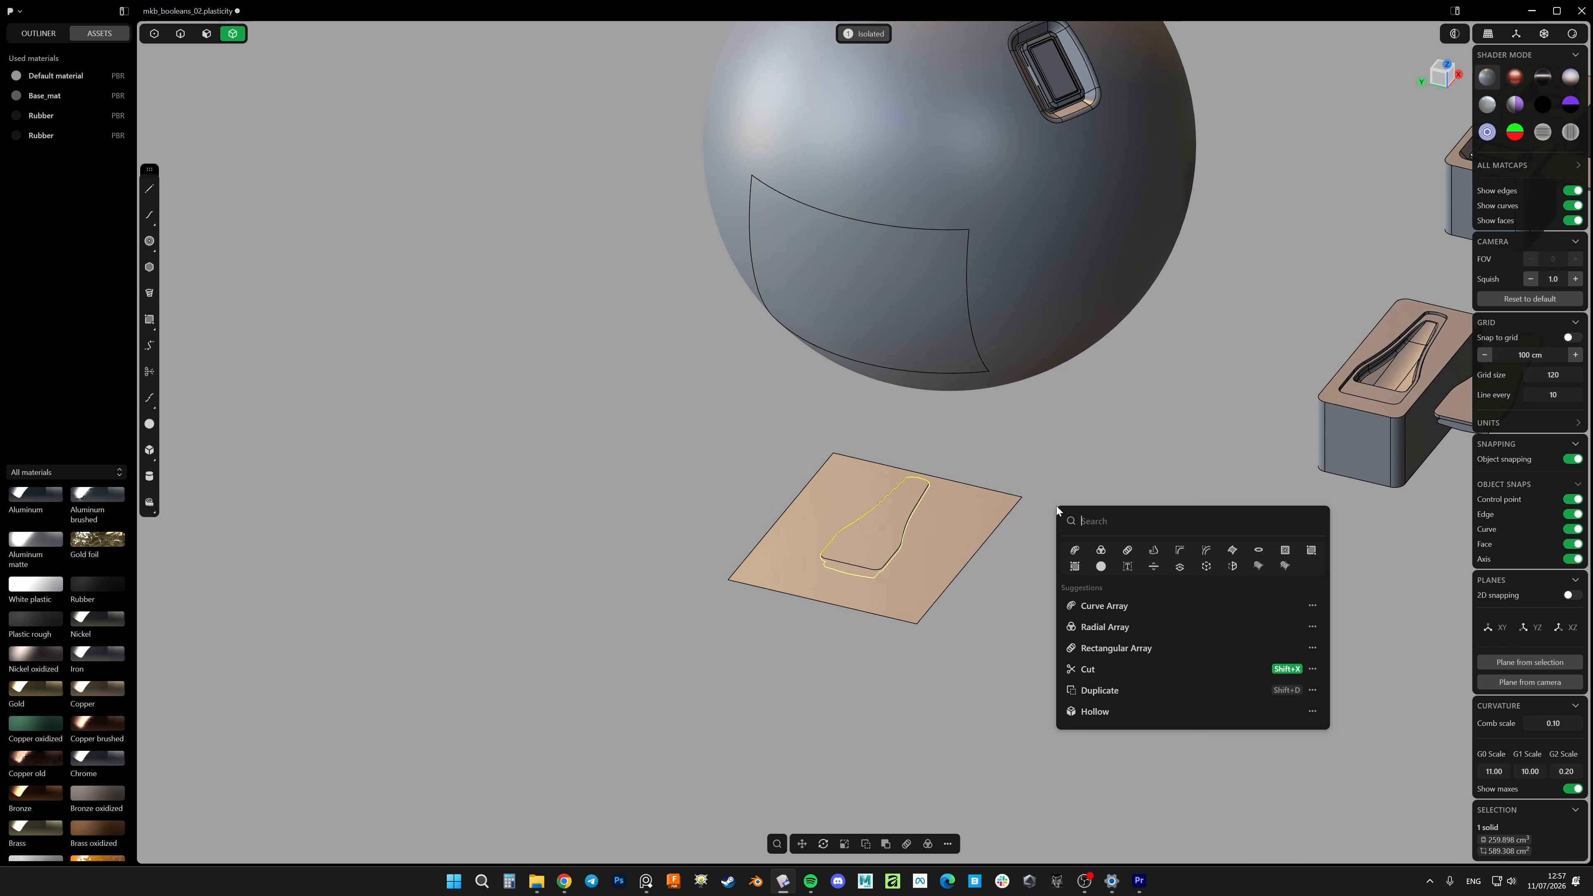
type("de")
left_click(1099, 558)
left_click(974, 507)
left_click(929, 317)
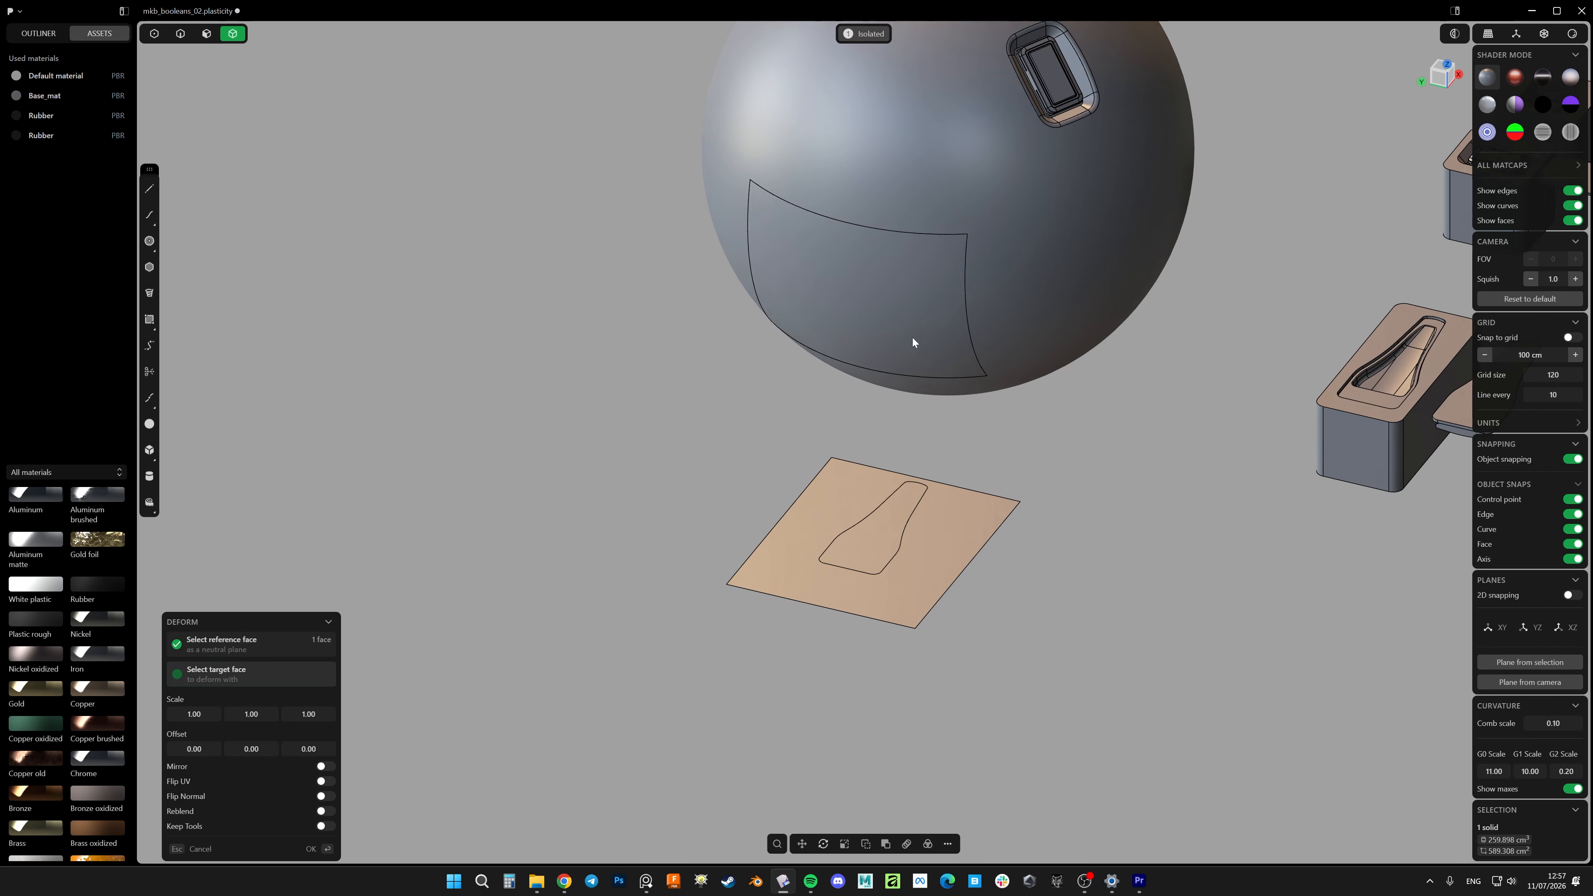
middle_click_drag(913, 338, 942, 604)
key("Escape")
Deform the tapered cutter onto the sphere, using the flat sheet as reference face and the imprinted patch as target face
type("fd")
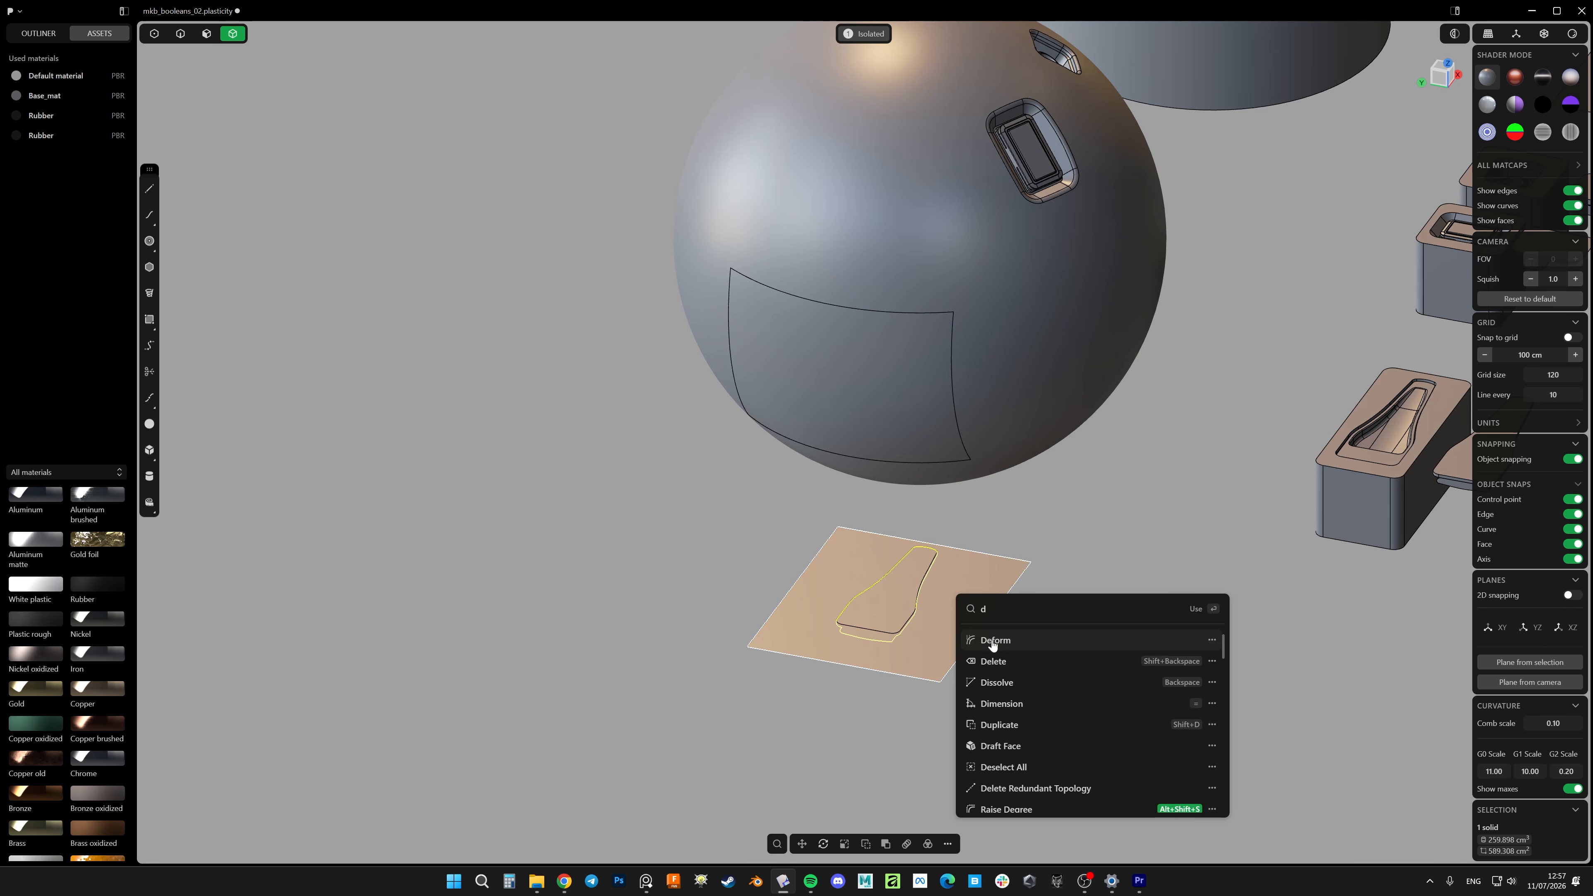
left_click(991, 641)
left_click(960, 586)
left_click(902, 405)
key("Return")
Subtract the deformed tapered cutter from the sphere with a Boolean difference
middle_click_drag(1079, 530, 1008, 345)
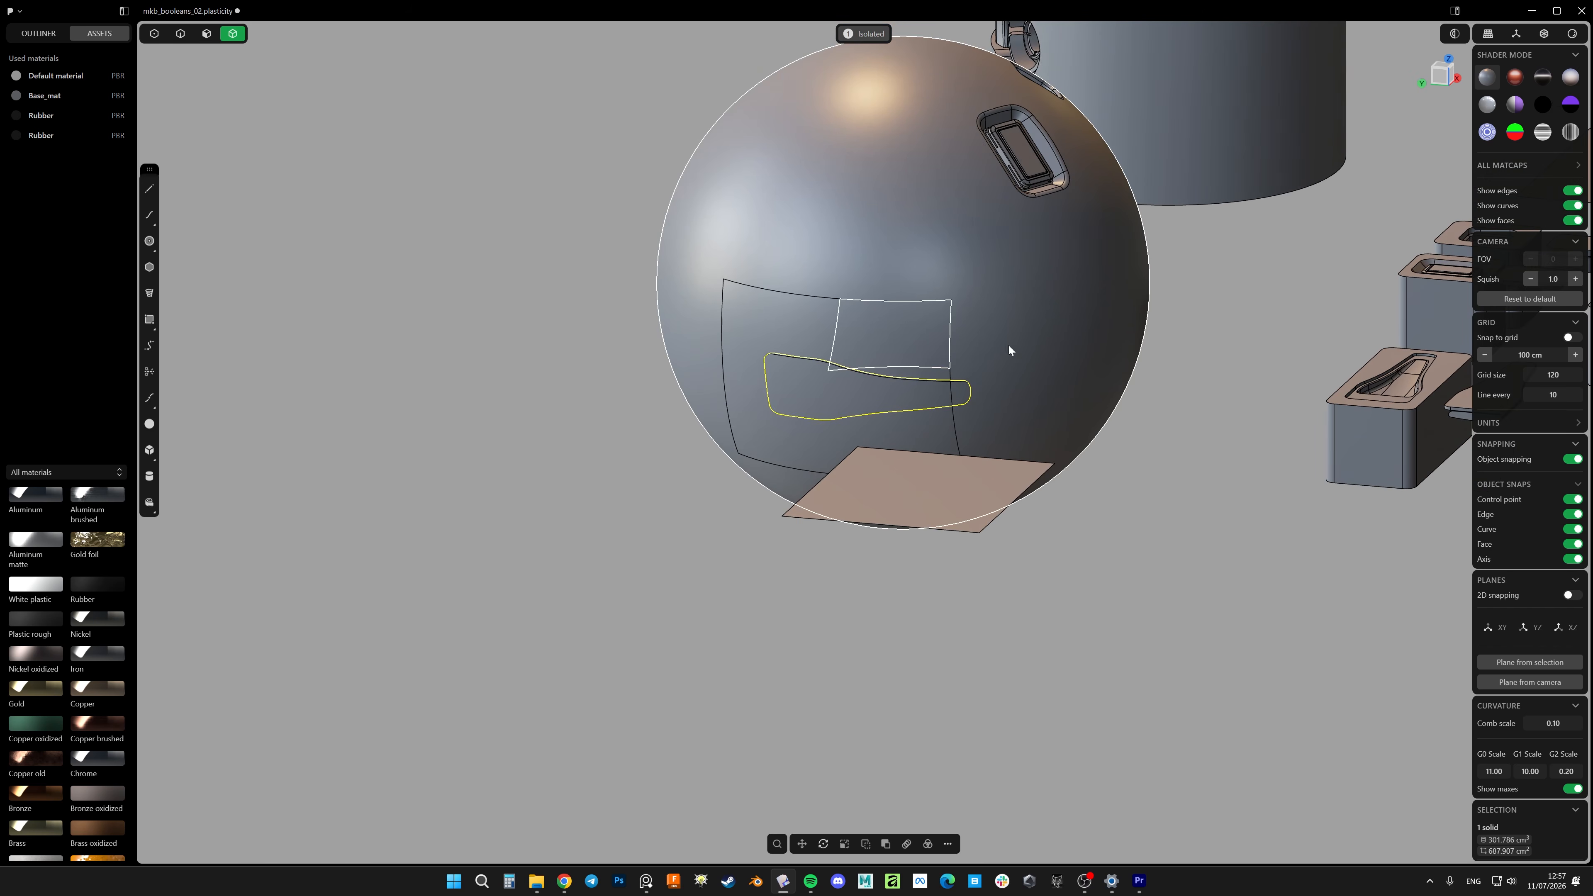
key("q")
left_click(1005, 347)
key("q")
key("Return")
middle_click_drag(928, 295, 970, 328)
key("q")
left_click(928, 383)
key("Return")
Toggle the edge display and examine the recesses cut into the sphere from several angles
key("alt+e")
scroll(816, 321, "up", 3)
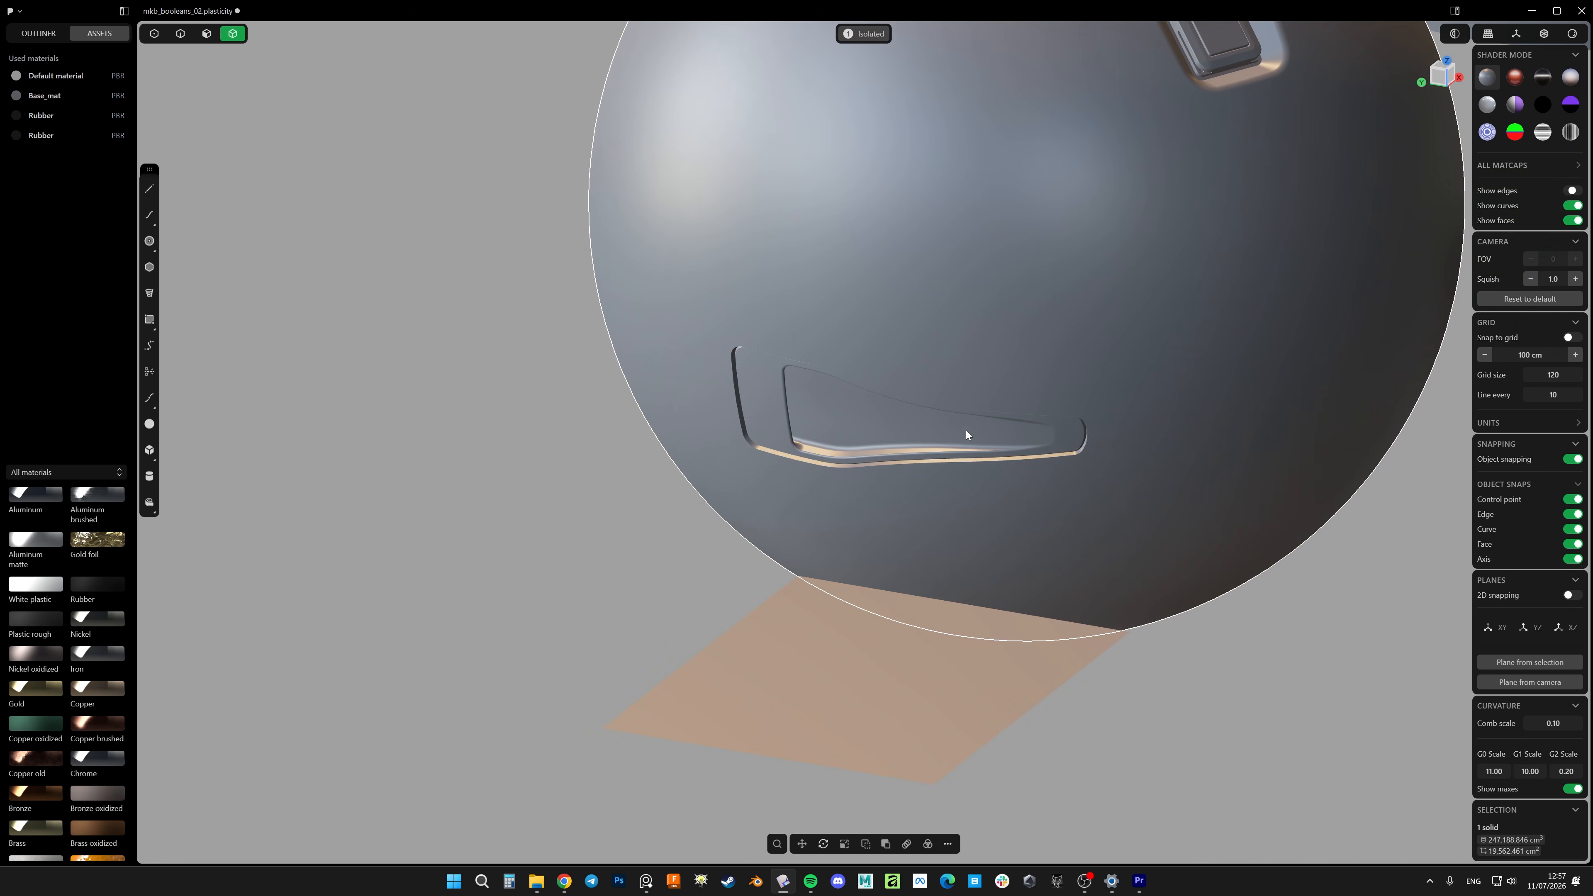
middle_click_drag(965, 430, 851, 313)
scroll(851, 314, "down", 4)
middle_click_drag(915, 419, 833, 425)
key("alt+e")
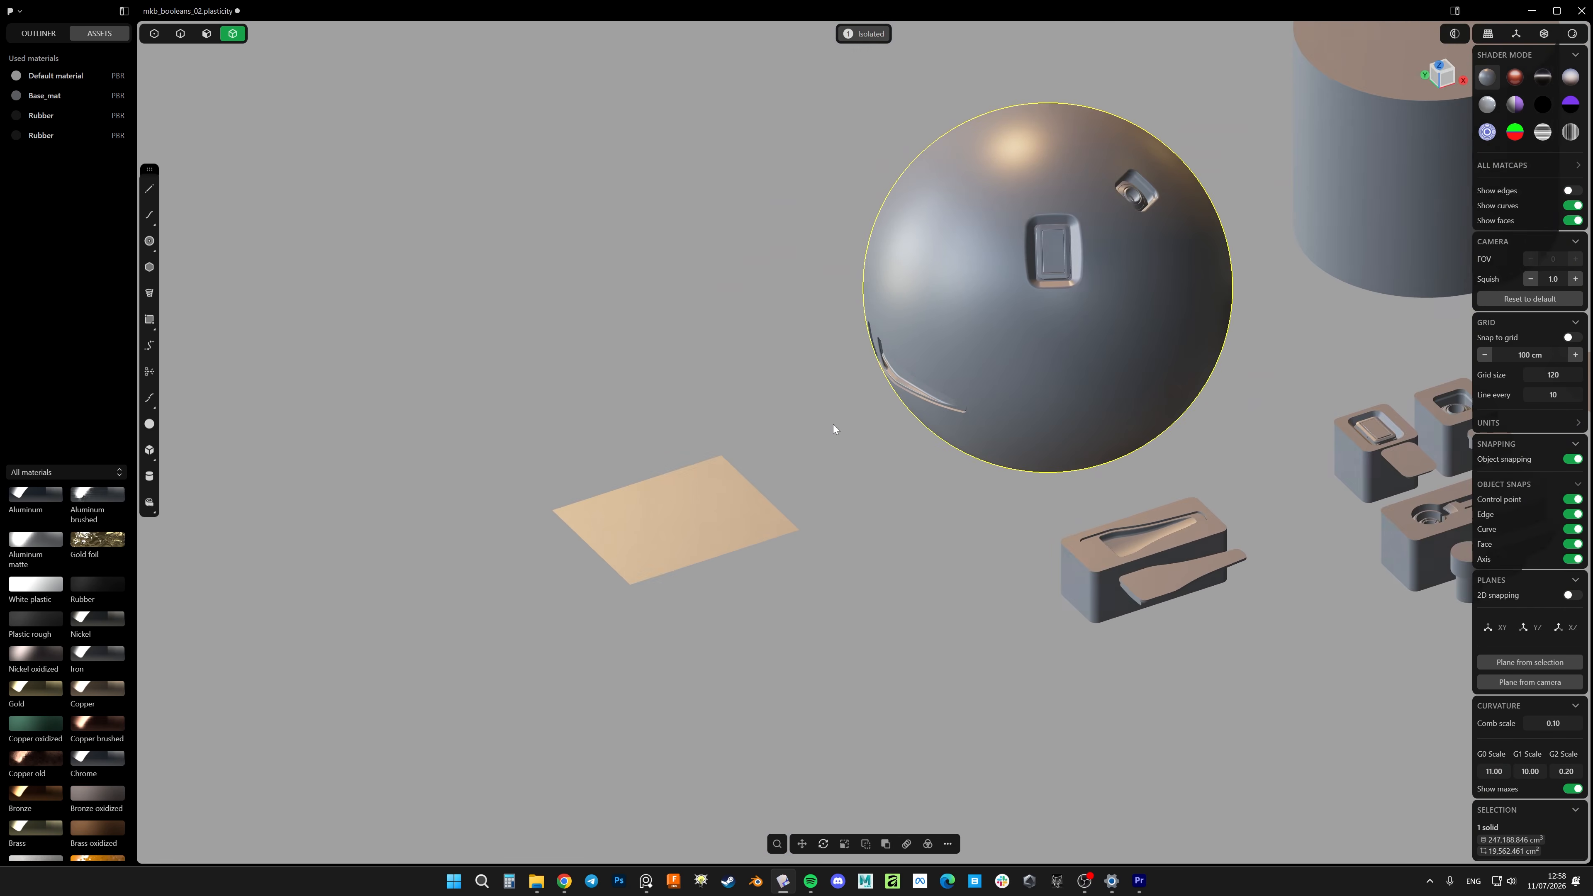